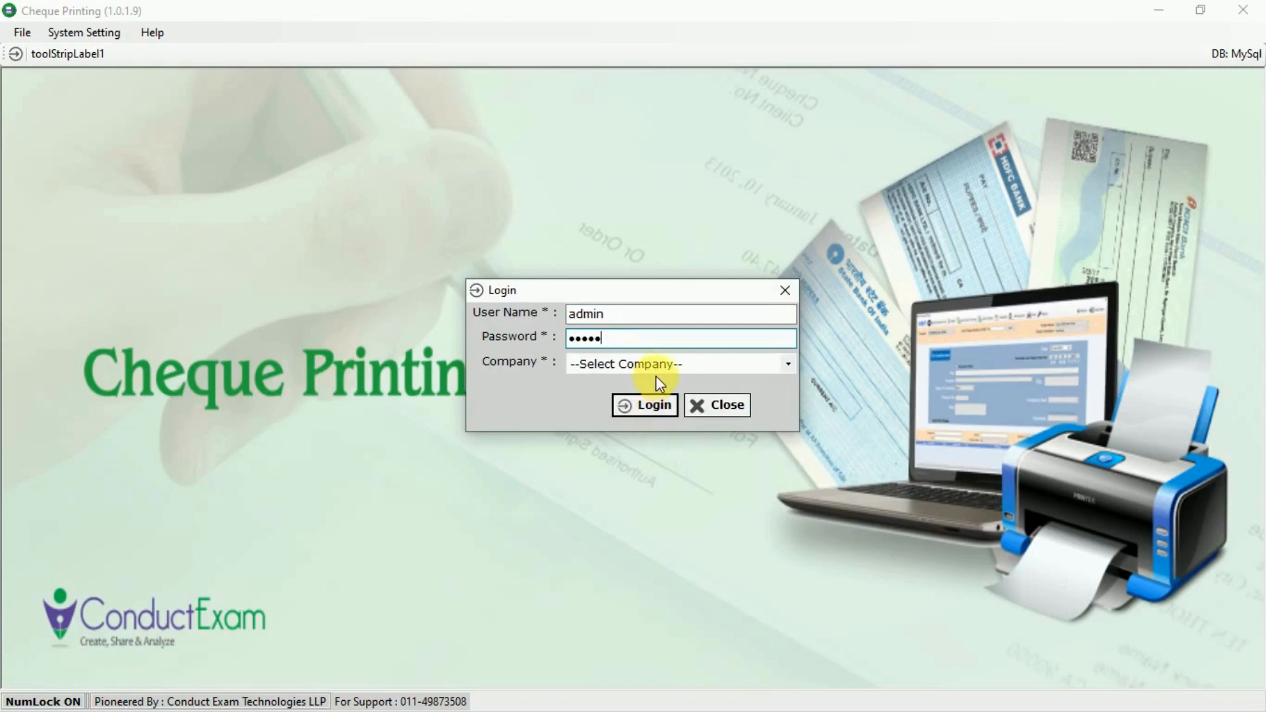
Log in to Cheque Printing under the admin company and acknowledge the success message.
click(656, 376)
click(648, 394)
click(652, 406)
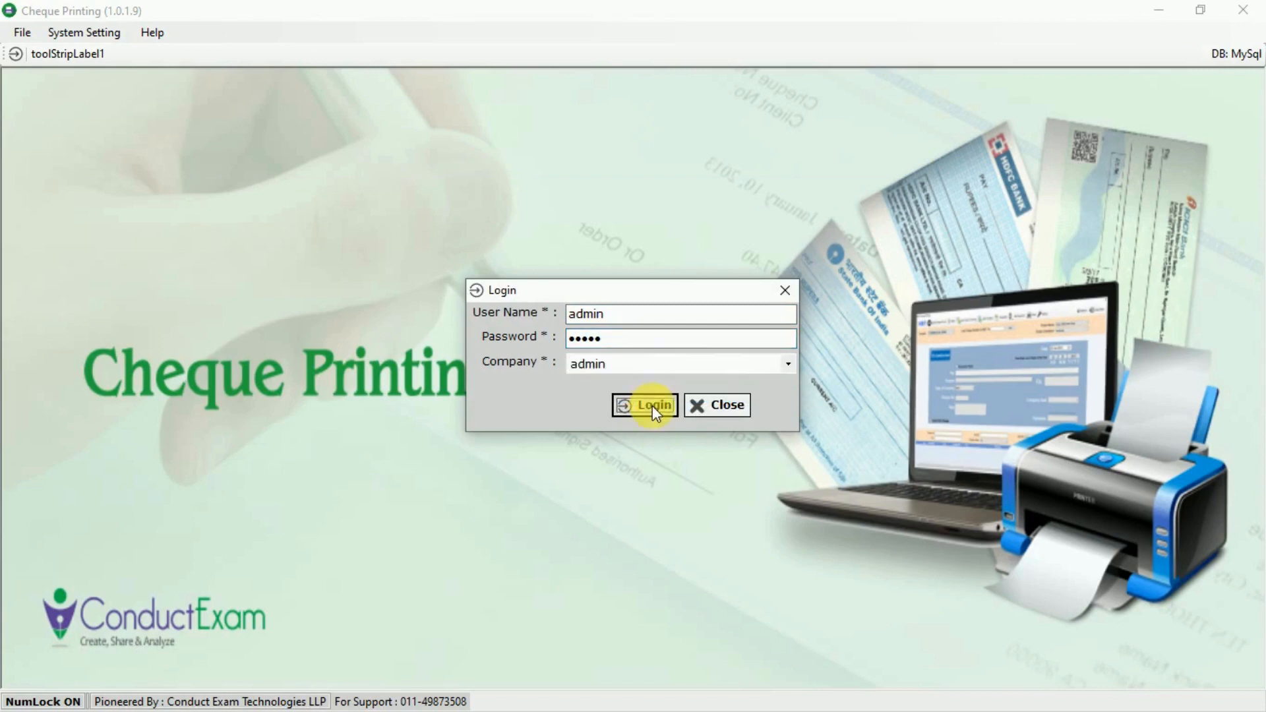
click(683, 425)
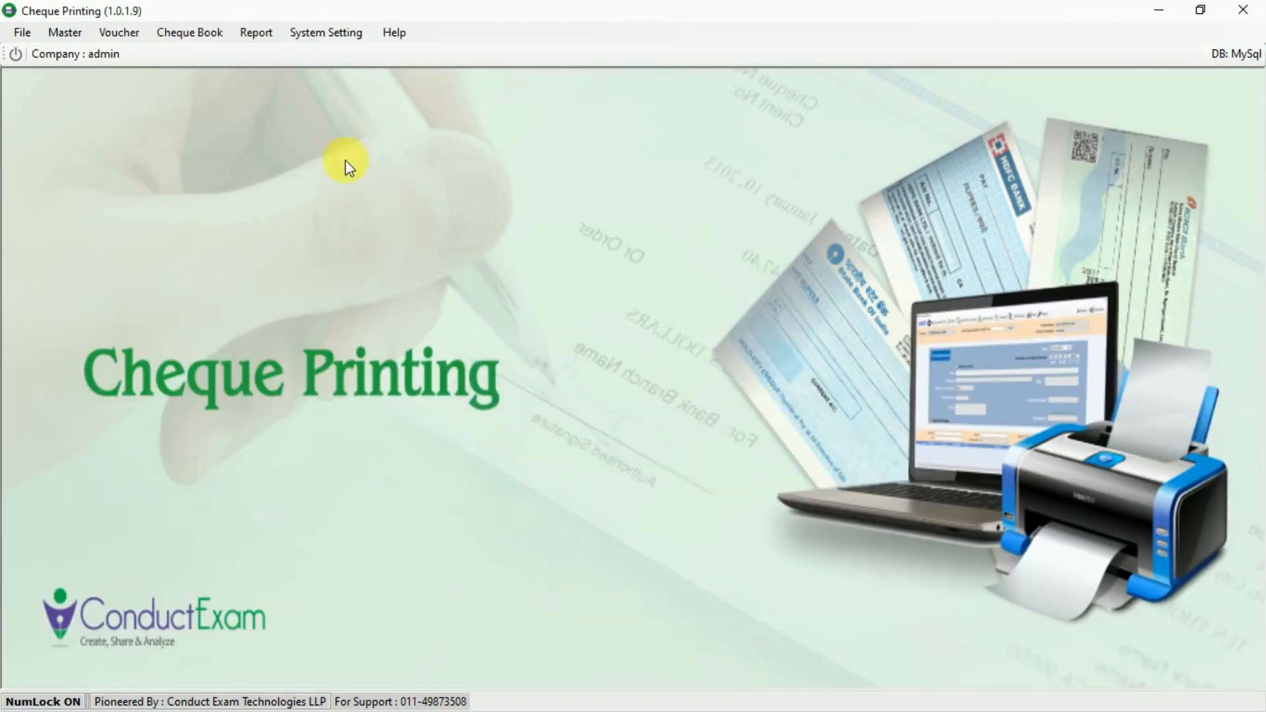
click(15, 28)
mouse_move(69, 33)
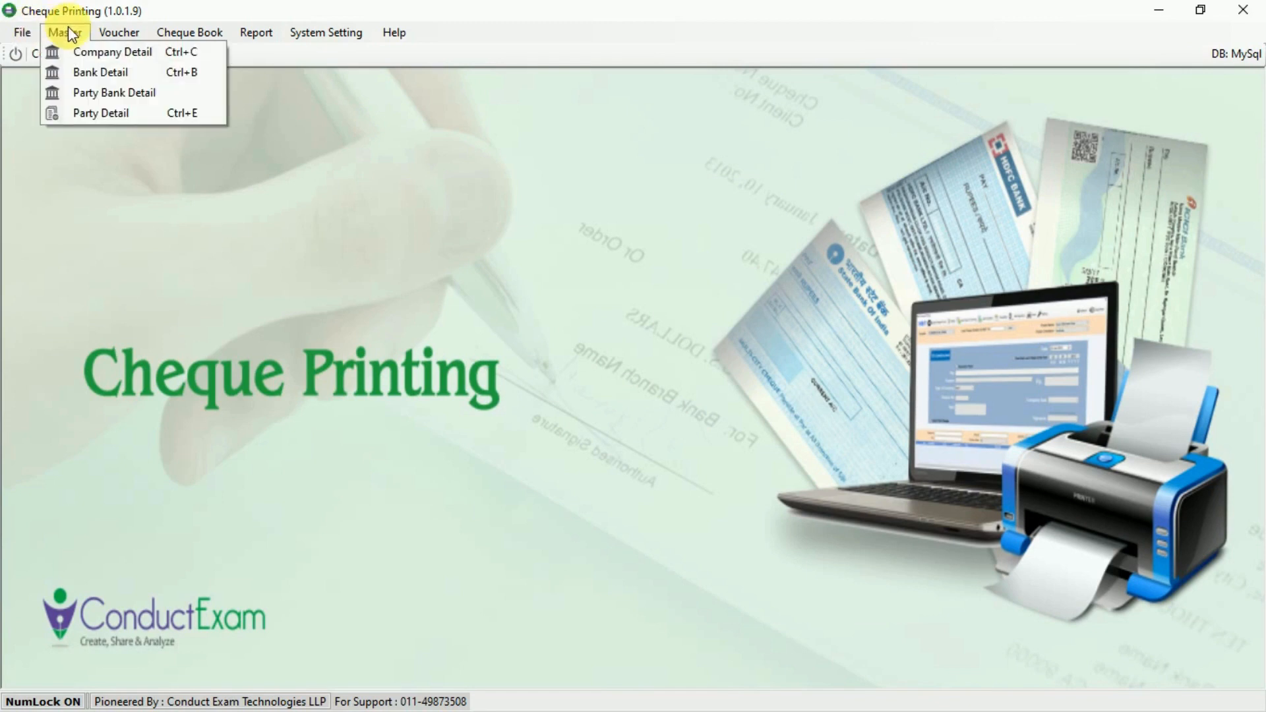
click(105, 53)
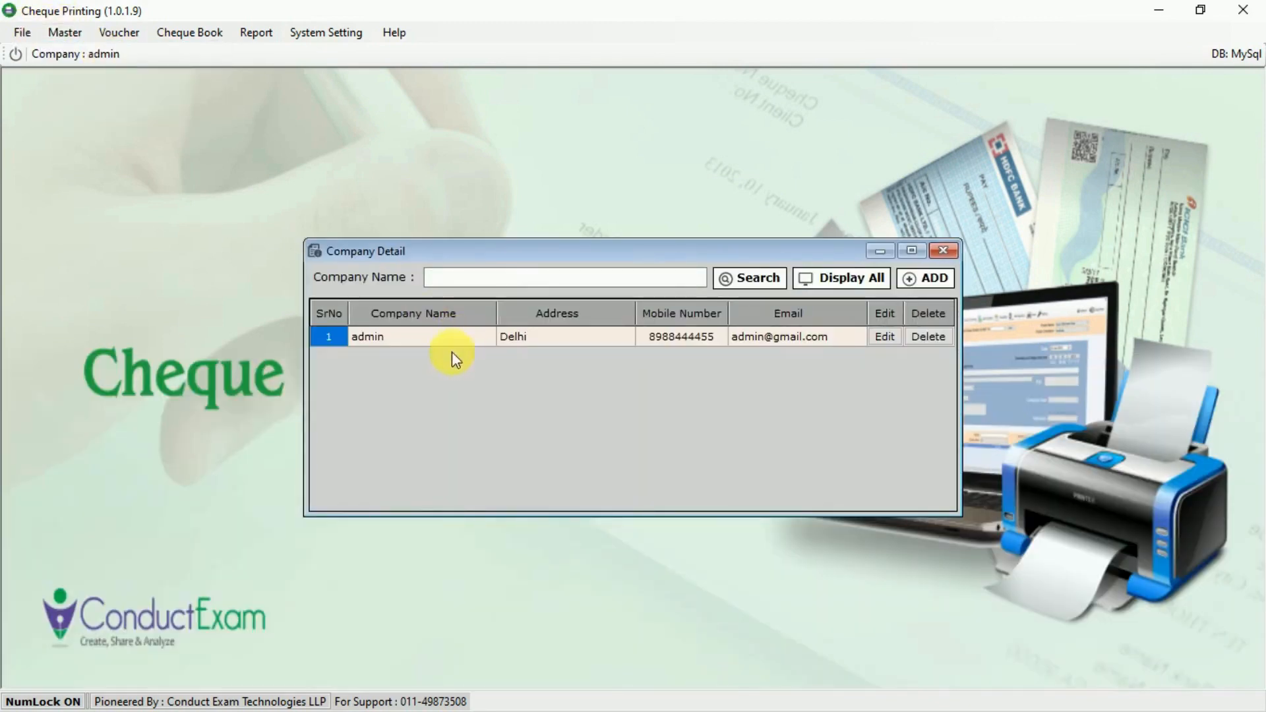
click(469, 340)
click(884, 337)
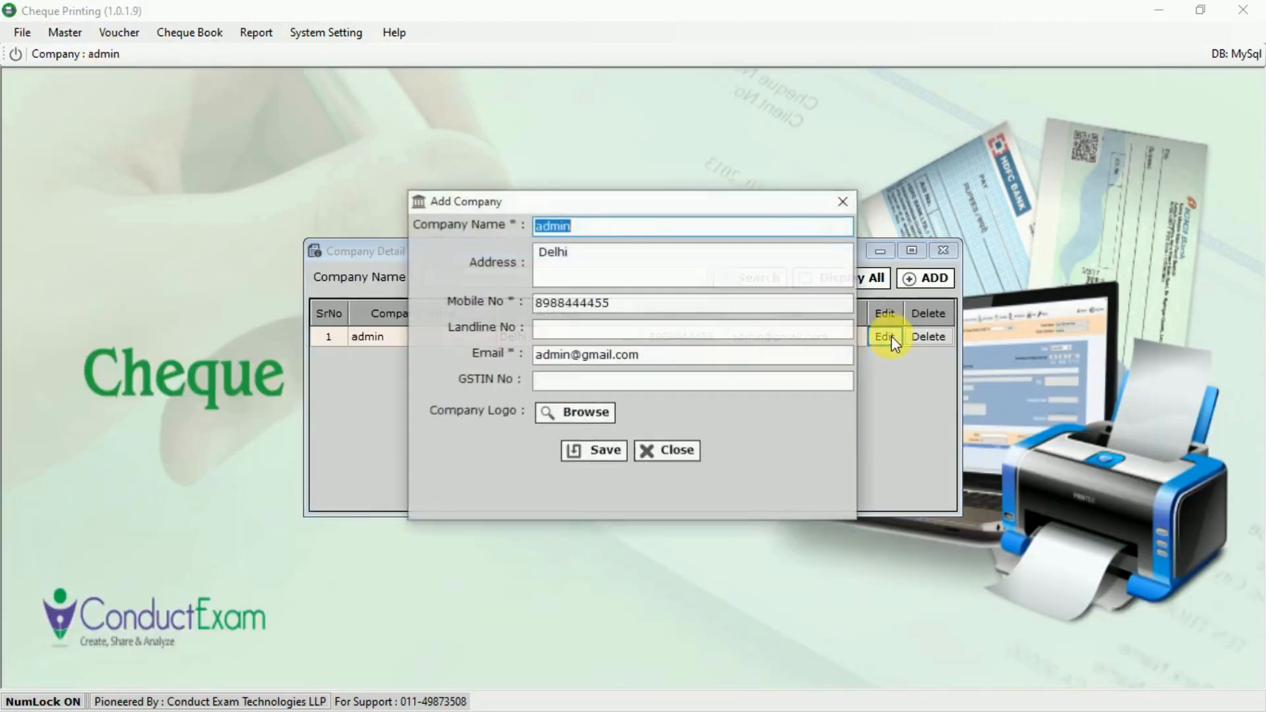
click(596, 231)
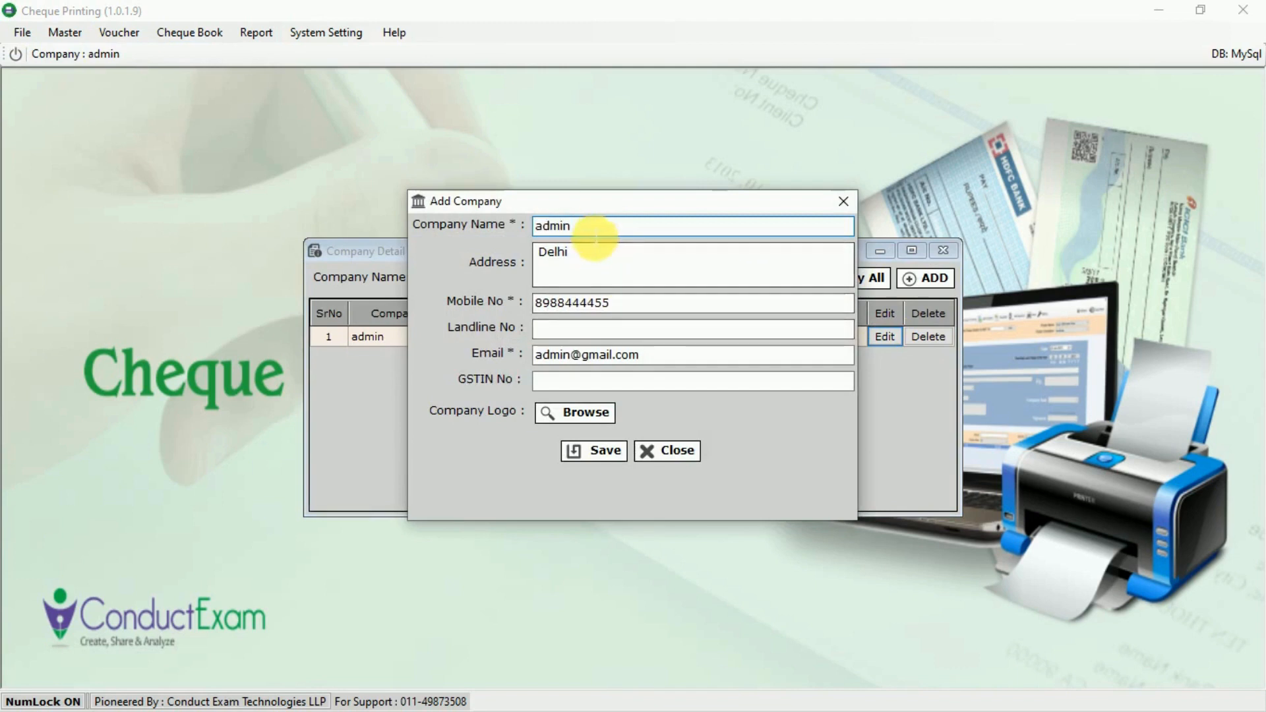
click(615, 304)
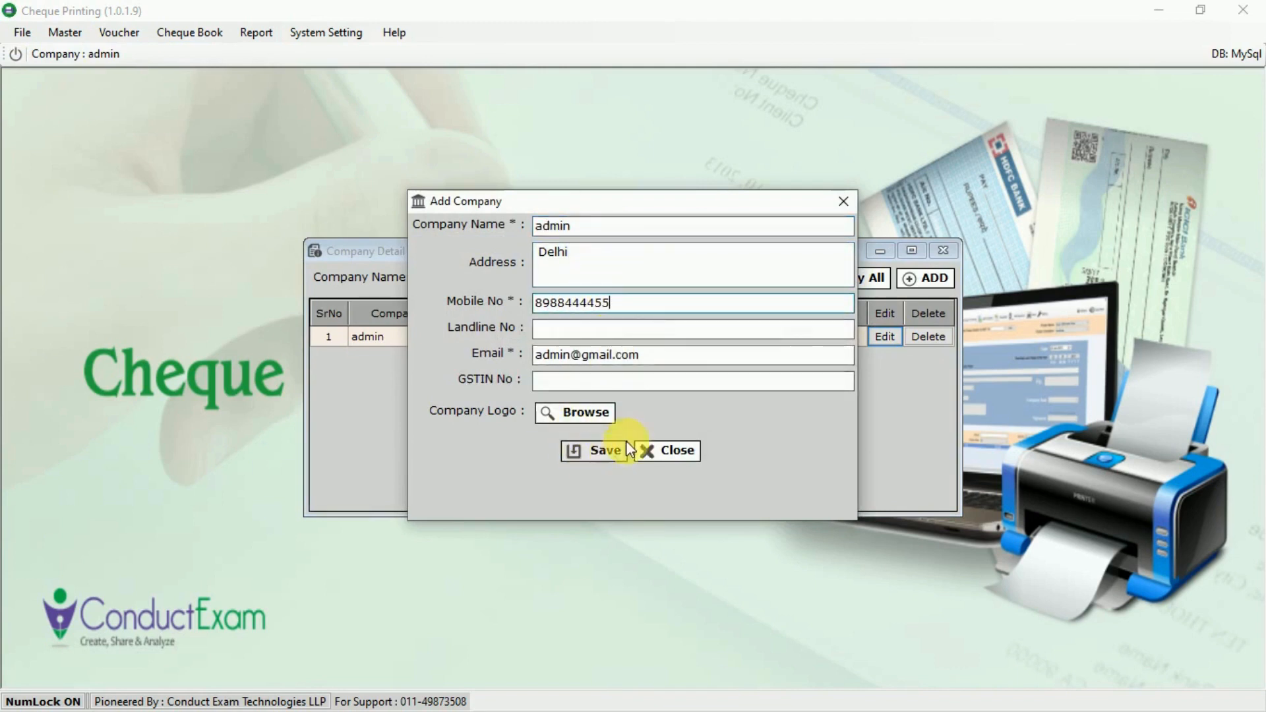
click(844, 202)
click(932, 277)
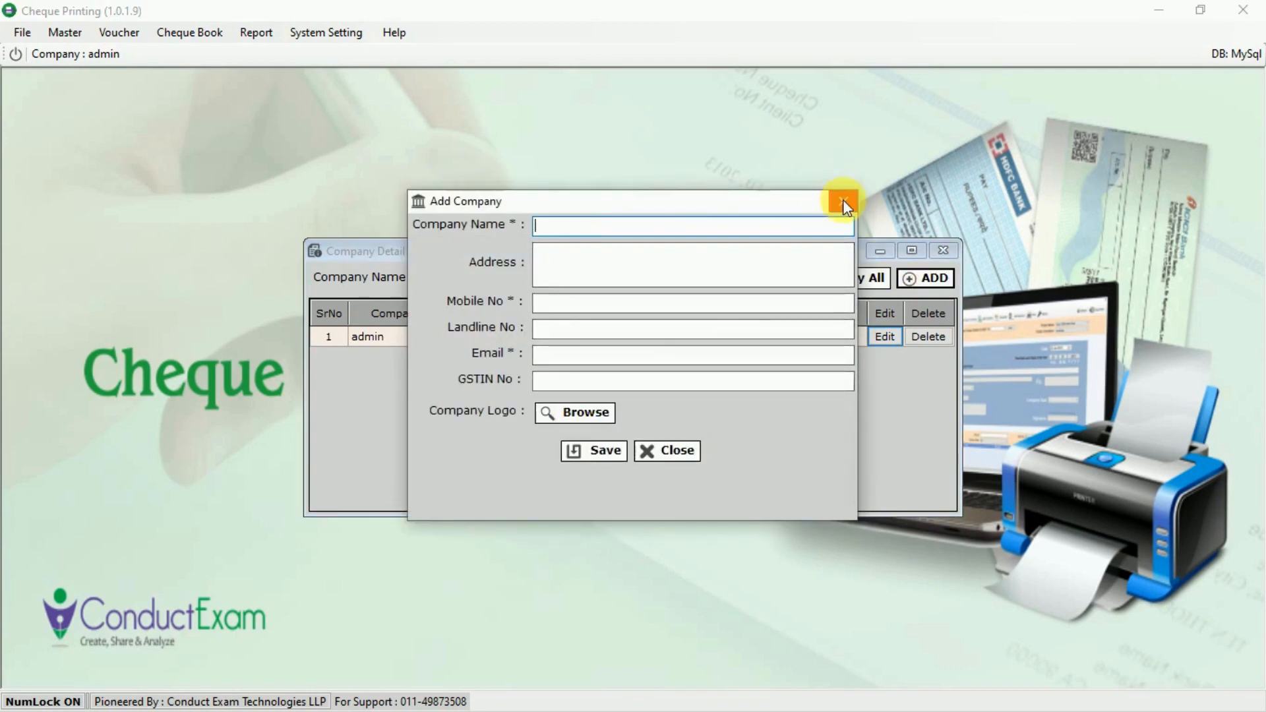
click(844, 201)
click(943, 251)
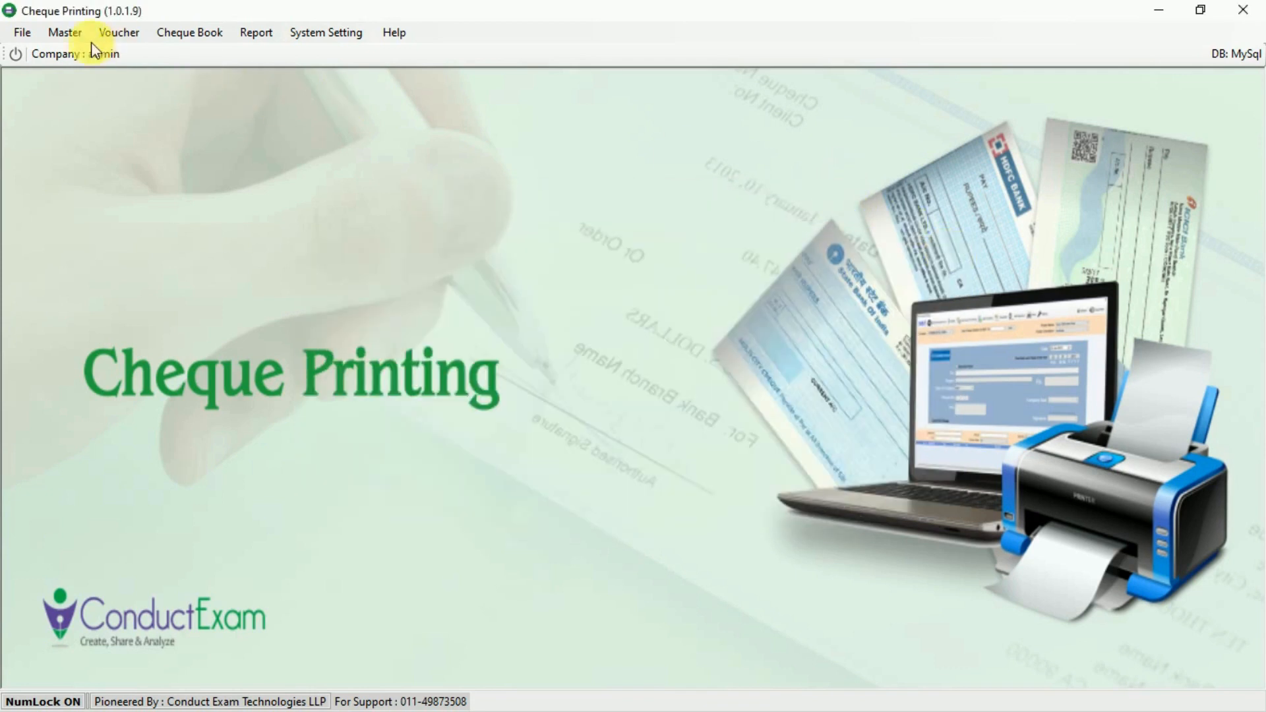
click(65, 33)
click(77, 72)
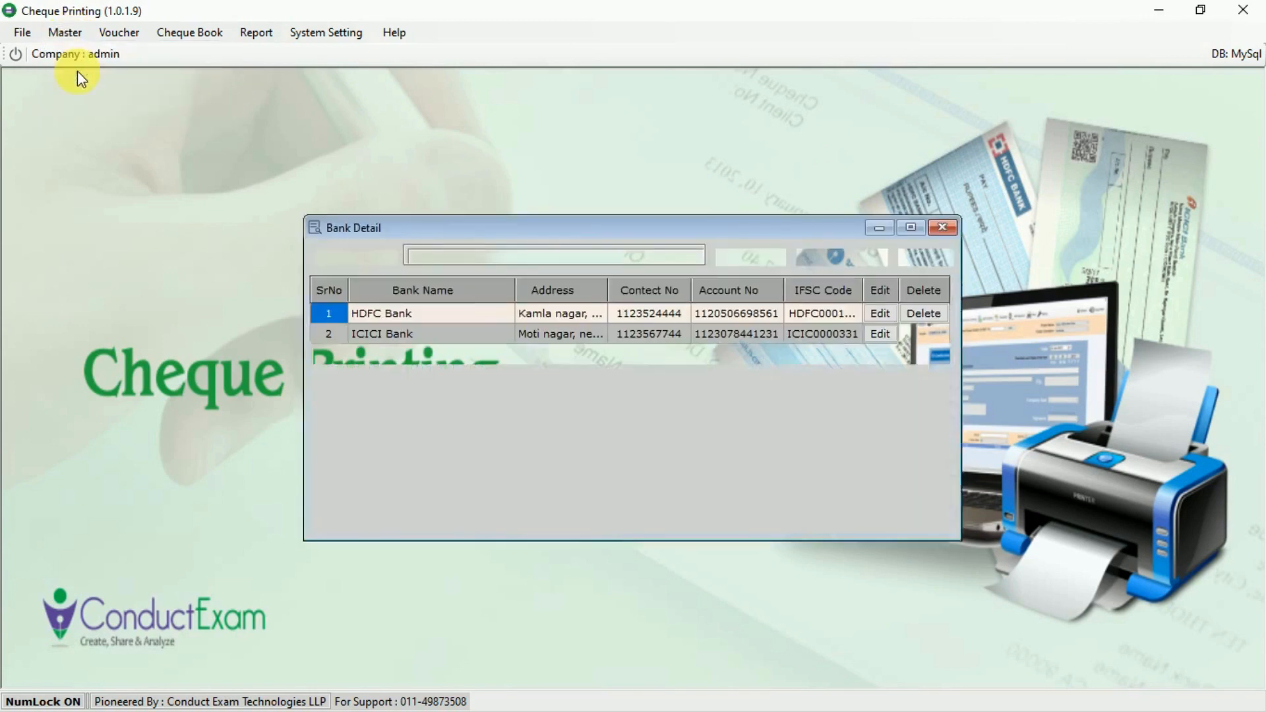
click(885, 317)
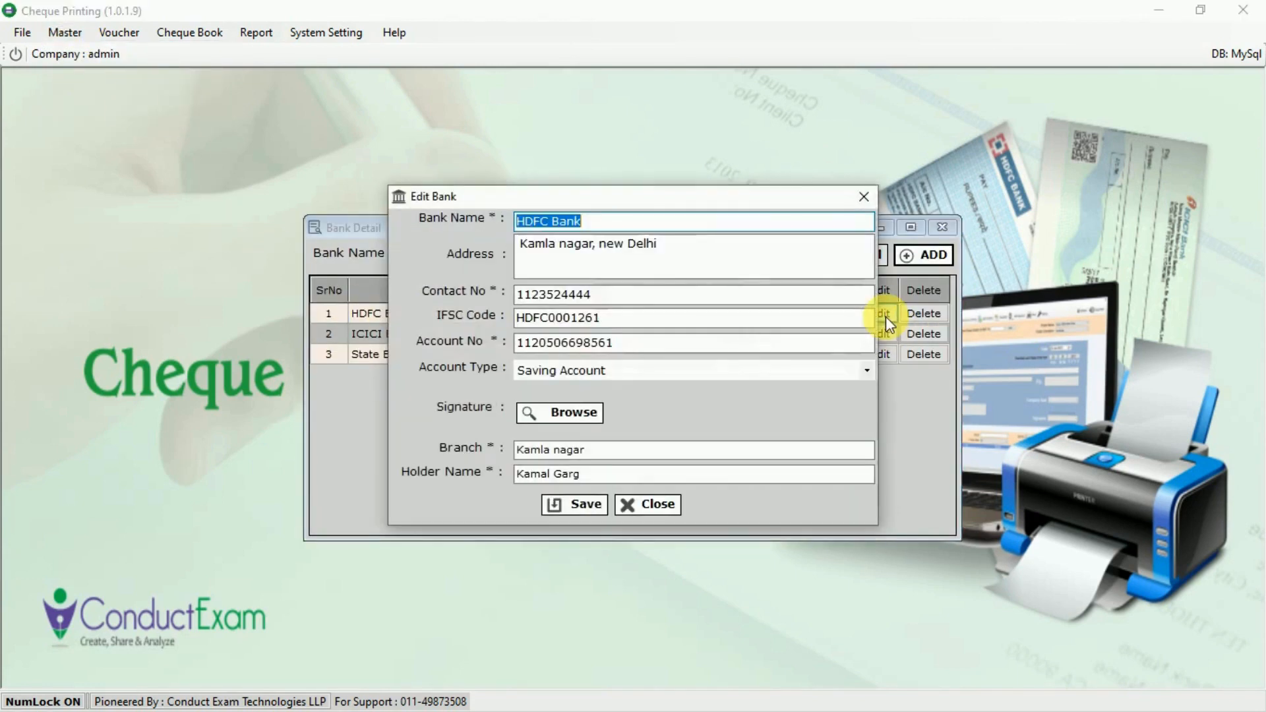
click(686, 256)
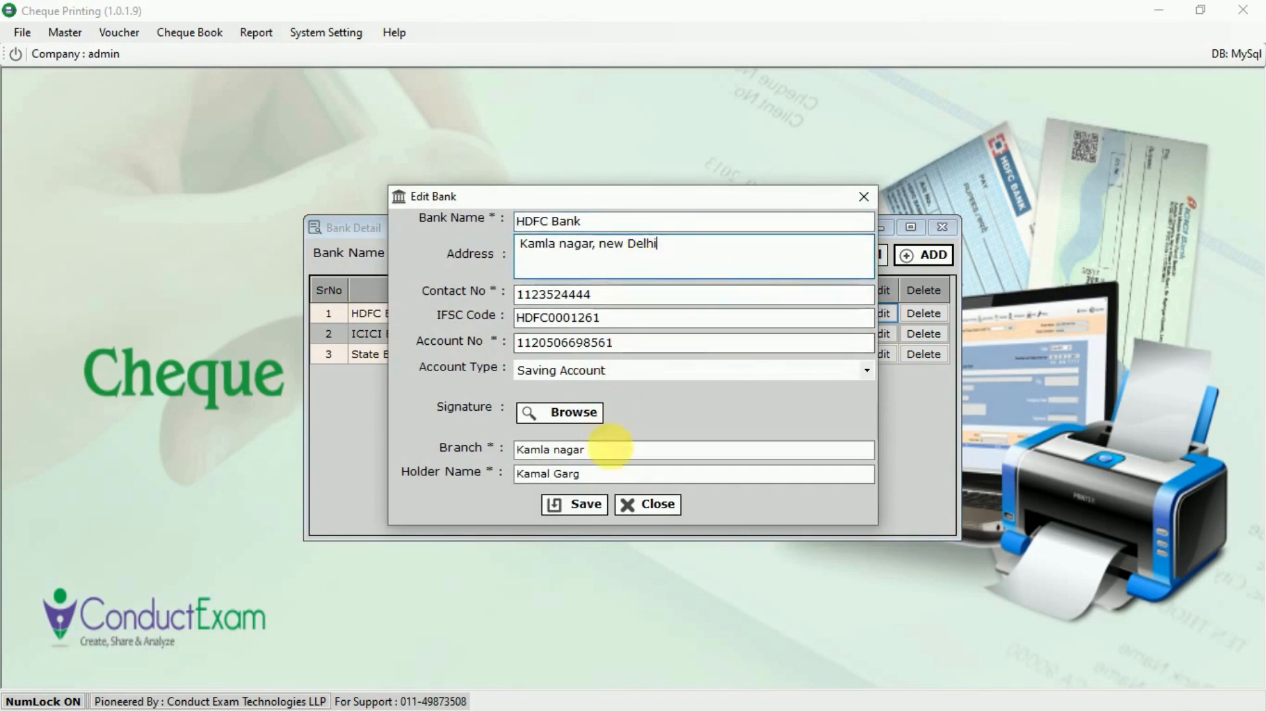
click(864, 197)
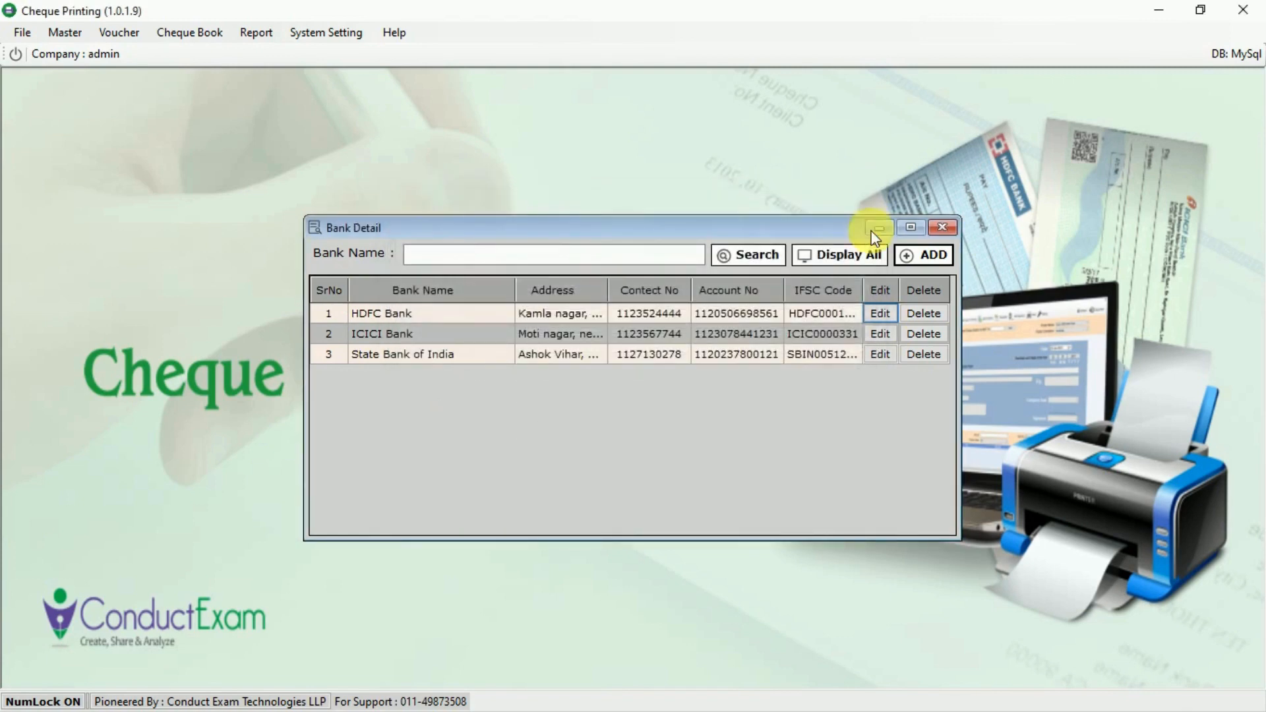
click(932, 258)
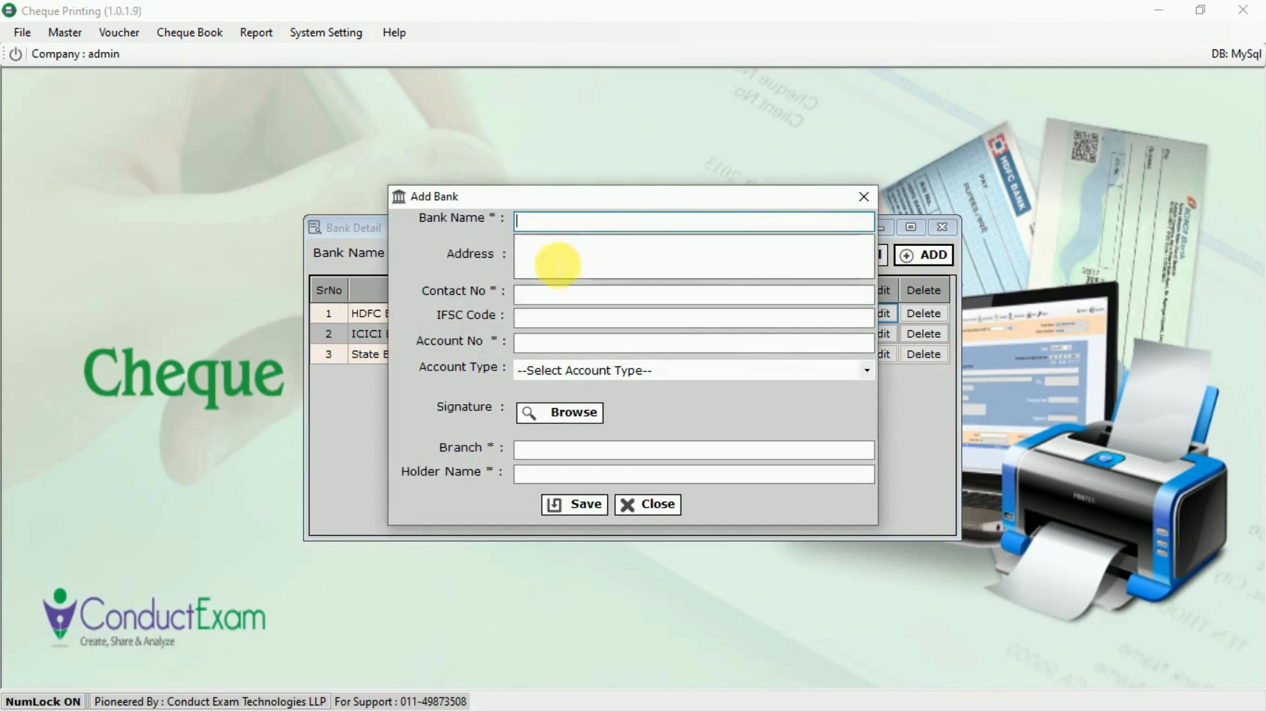
click(545, 298)
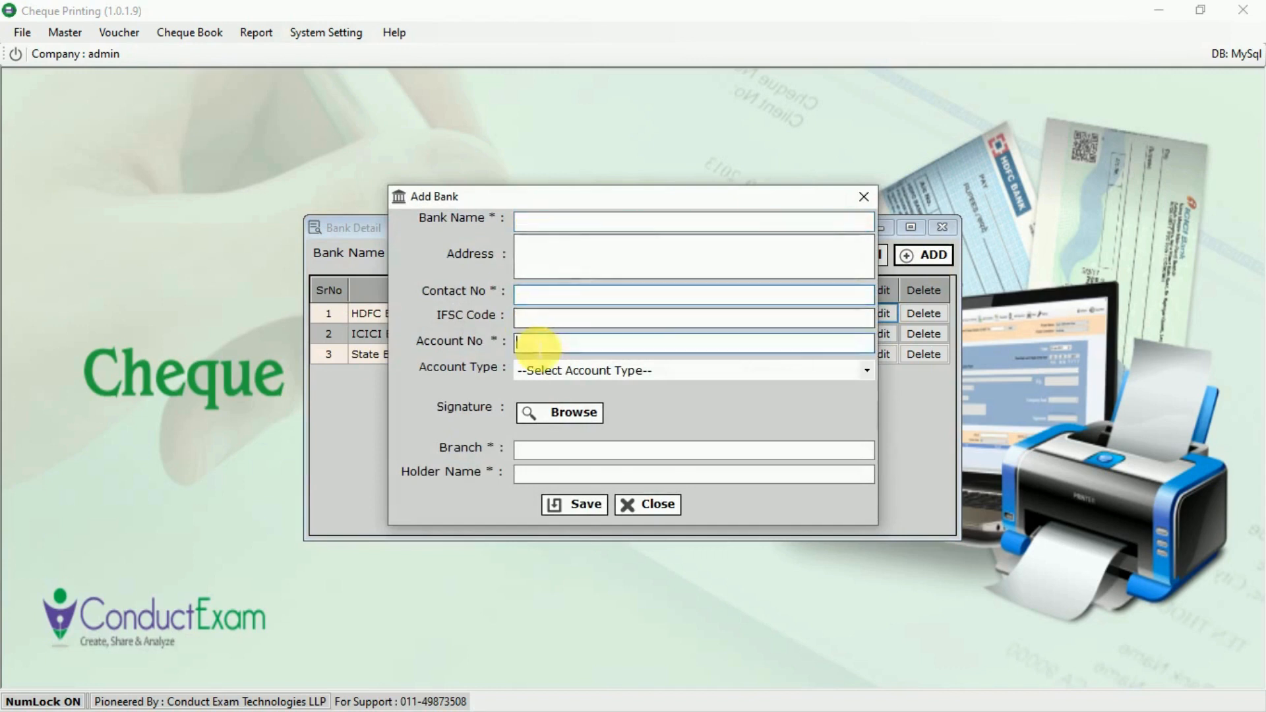
click(607, 372)
click(607, 373)
click(557, 451)
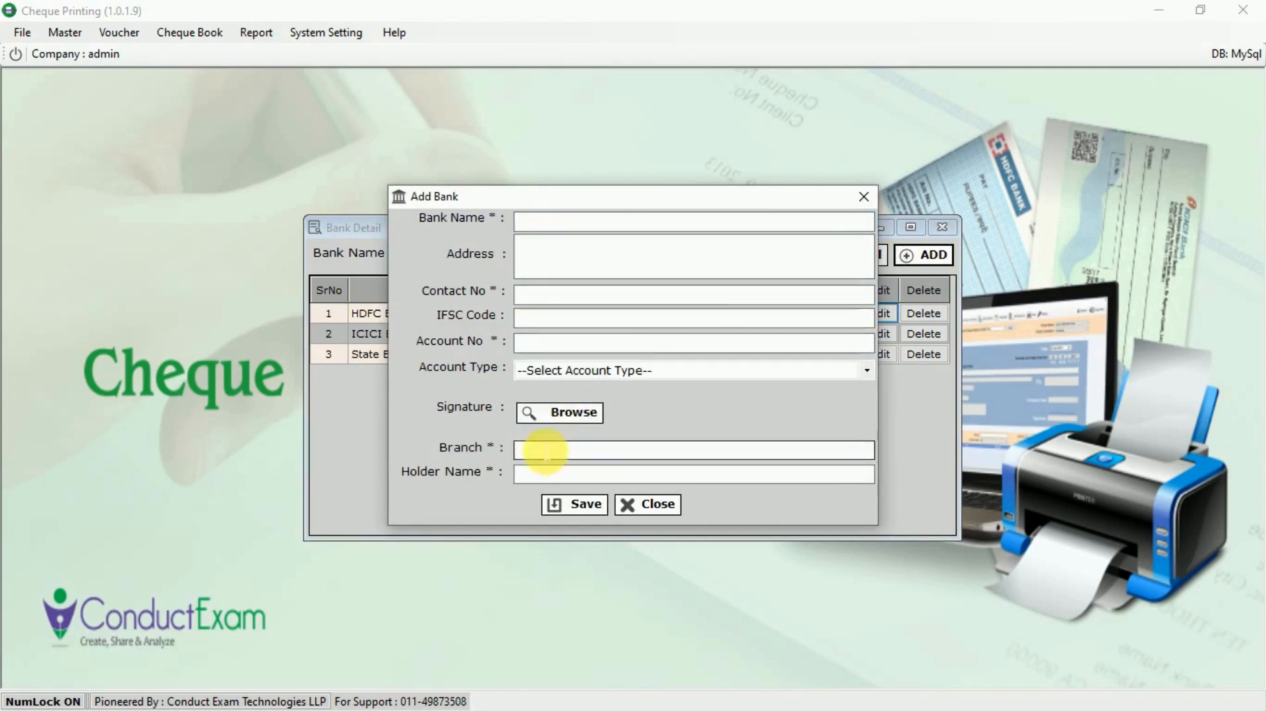
click(537, 473)
click(865, 197)
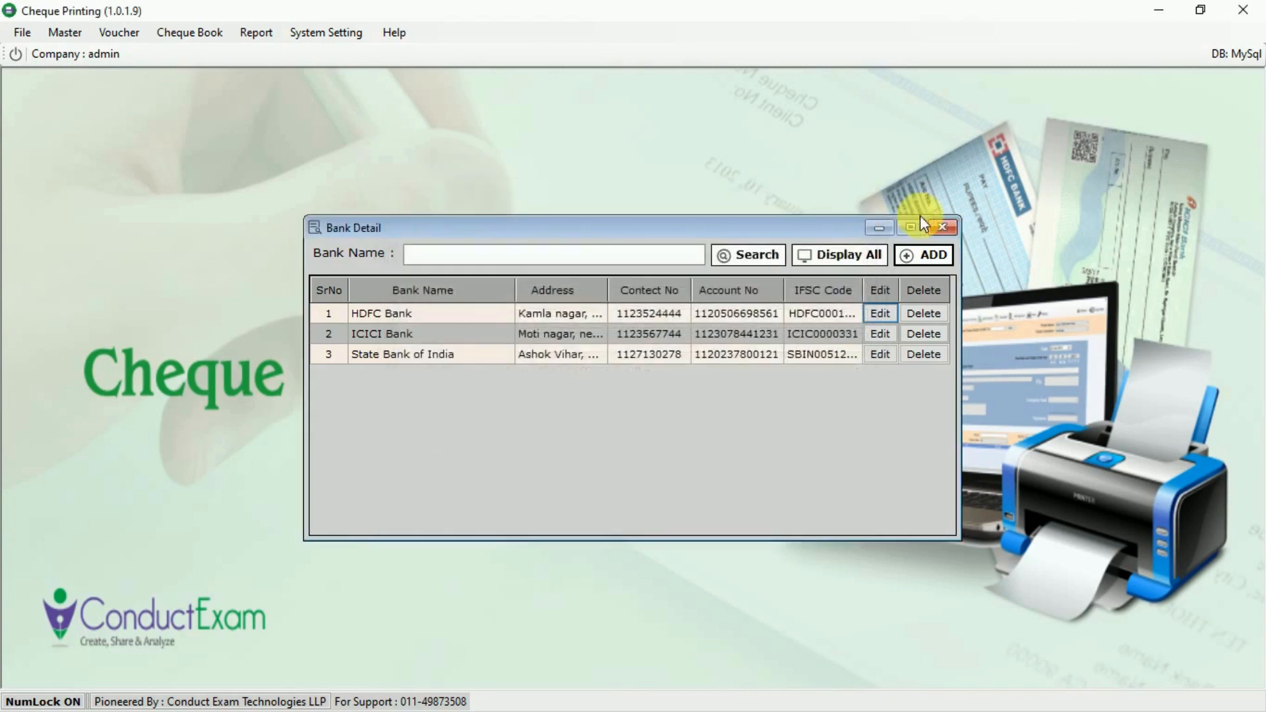
click(943, 229)
click(73, 33)
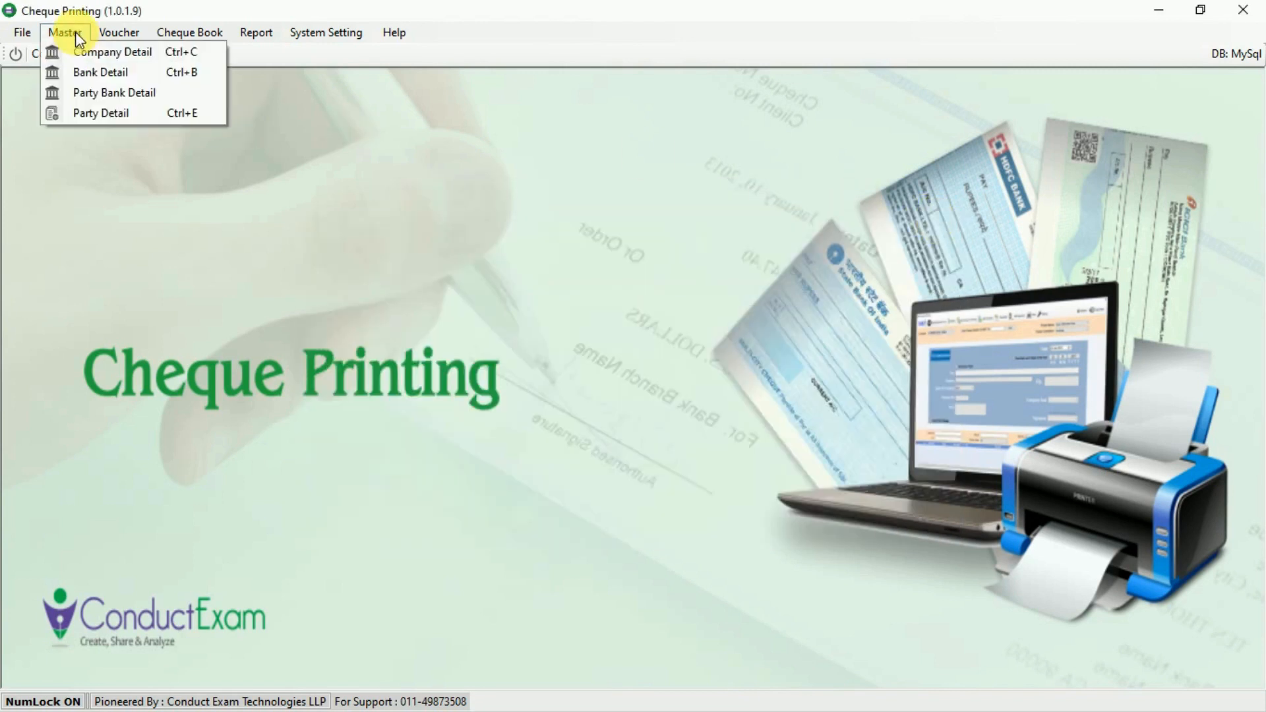
Add a payee with only the payee's name filled in, save it, and close Payee Detail.
click(93, 114)
click(940, 266)
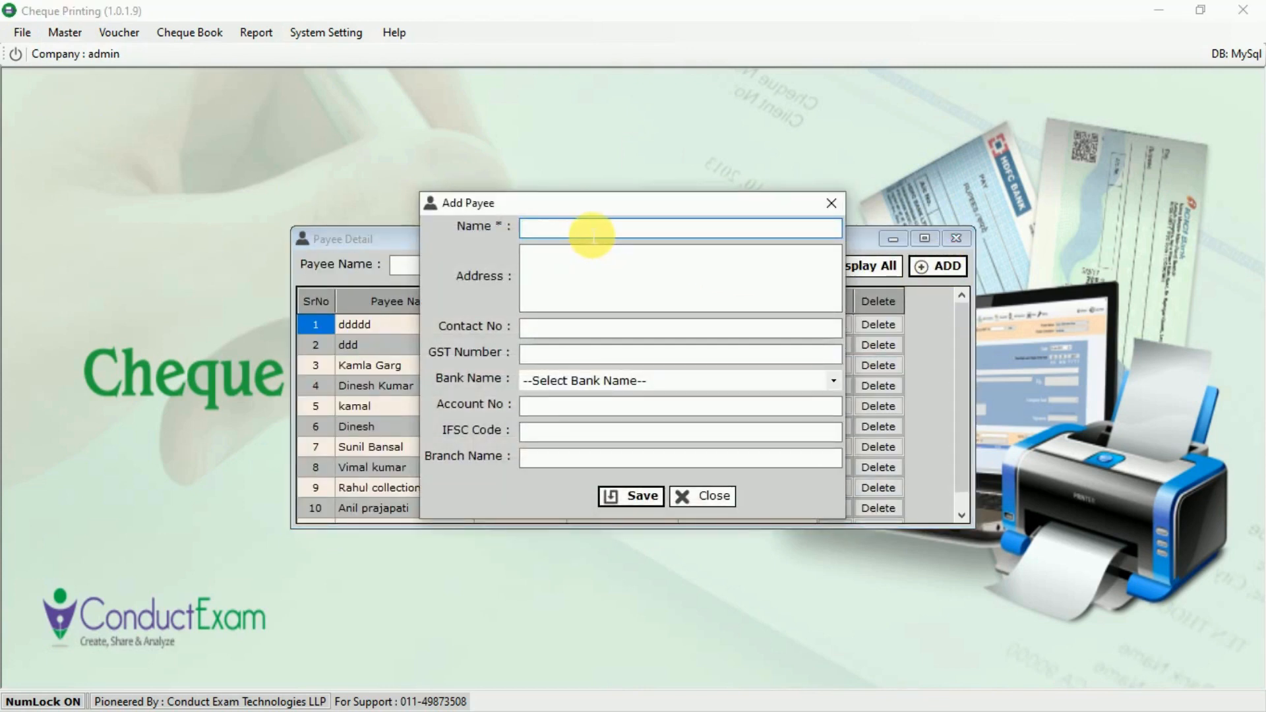
text(Kamal bansal)
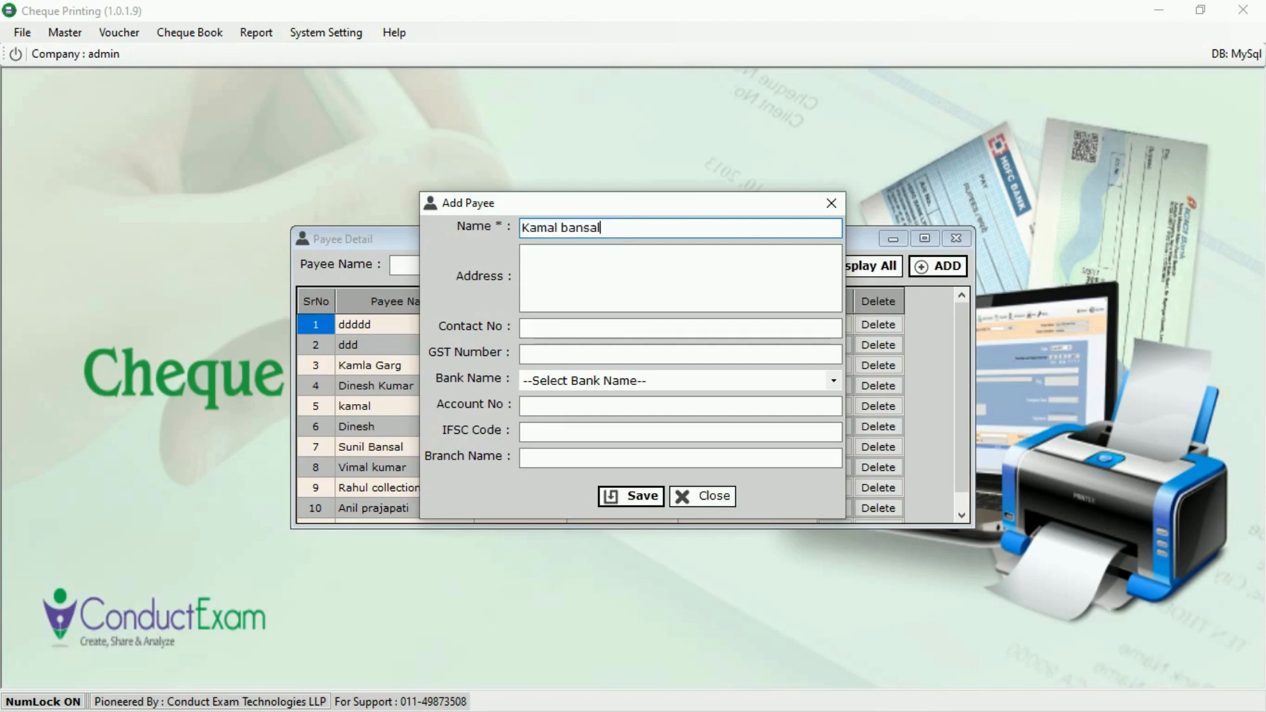
click(644, 498)
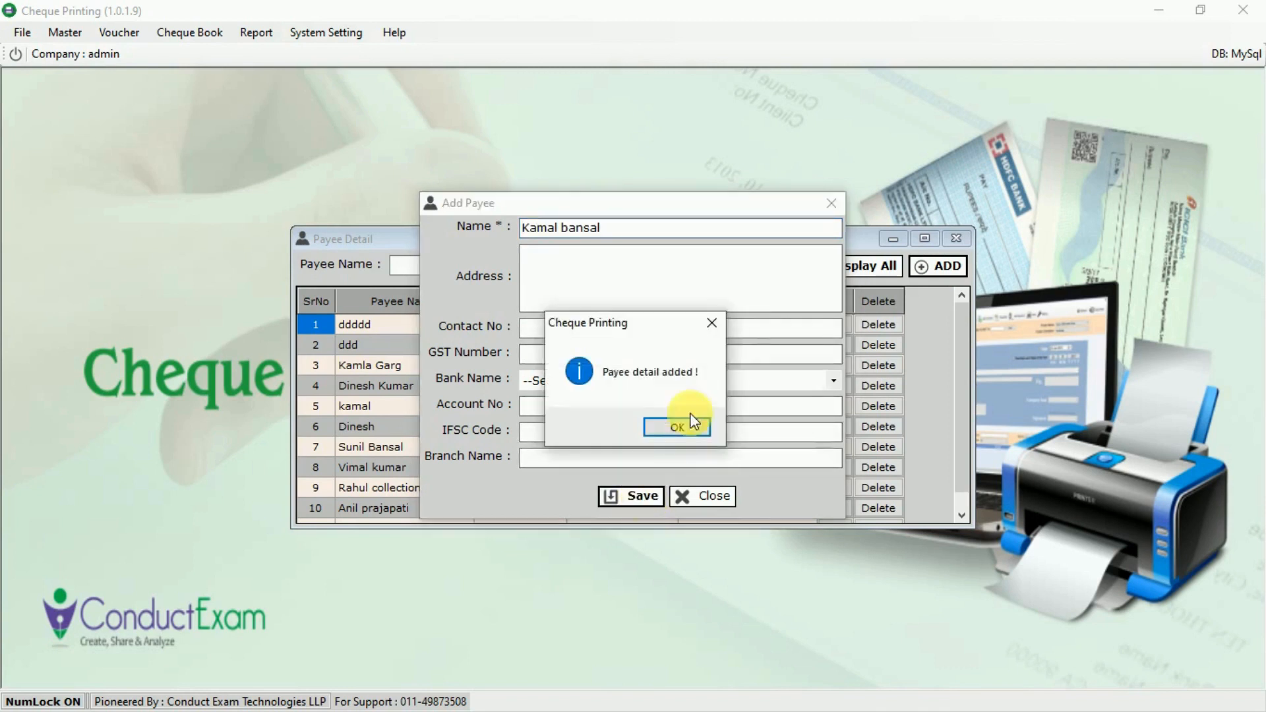
click(685, 429)
click(956, 239)
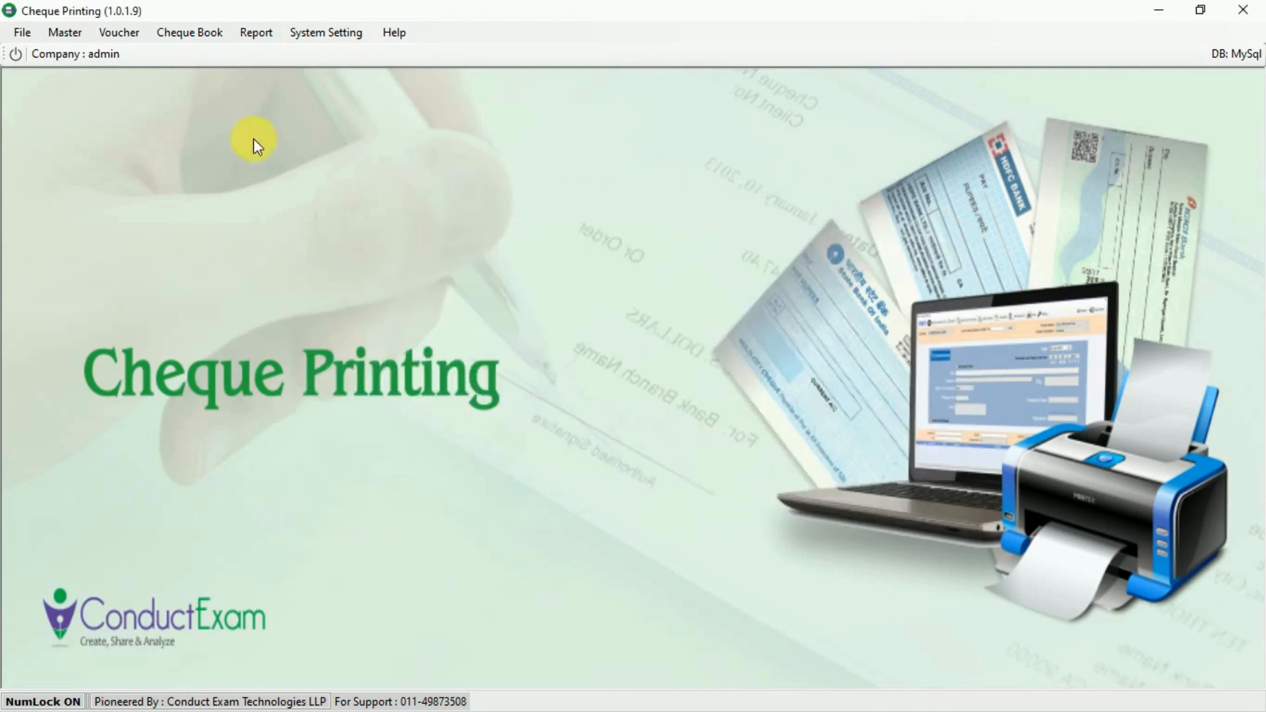
Check the voucher list and its new-voucher form, closing both without saving.
click(116, 36)
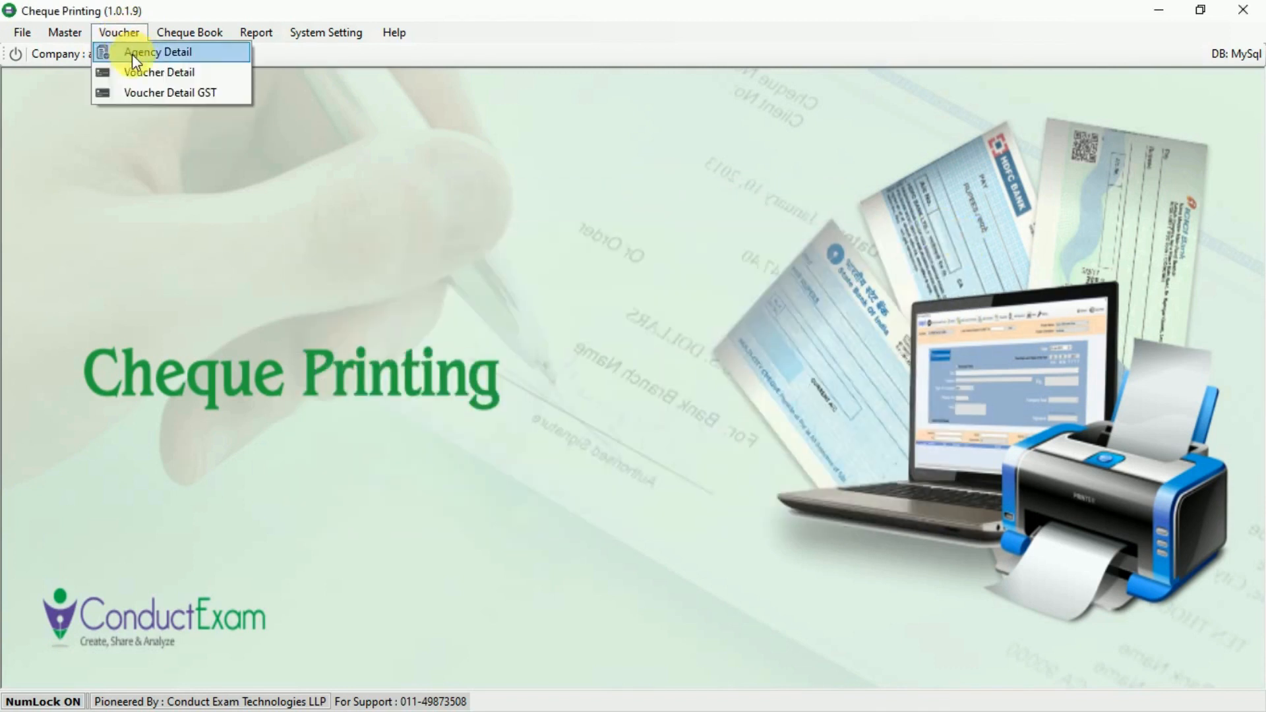
click(138, 73)
click(964, 284)
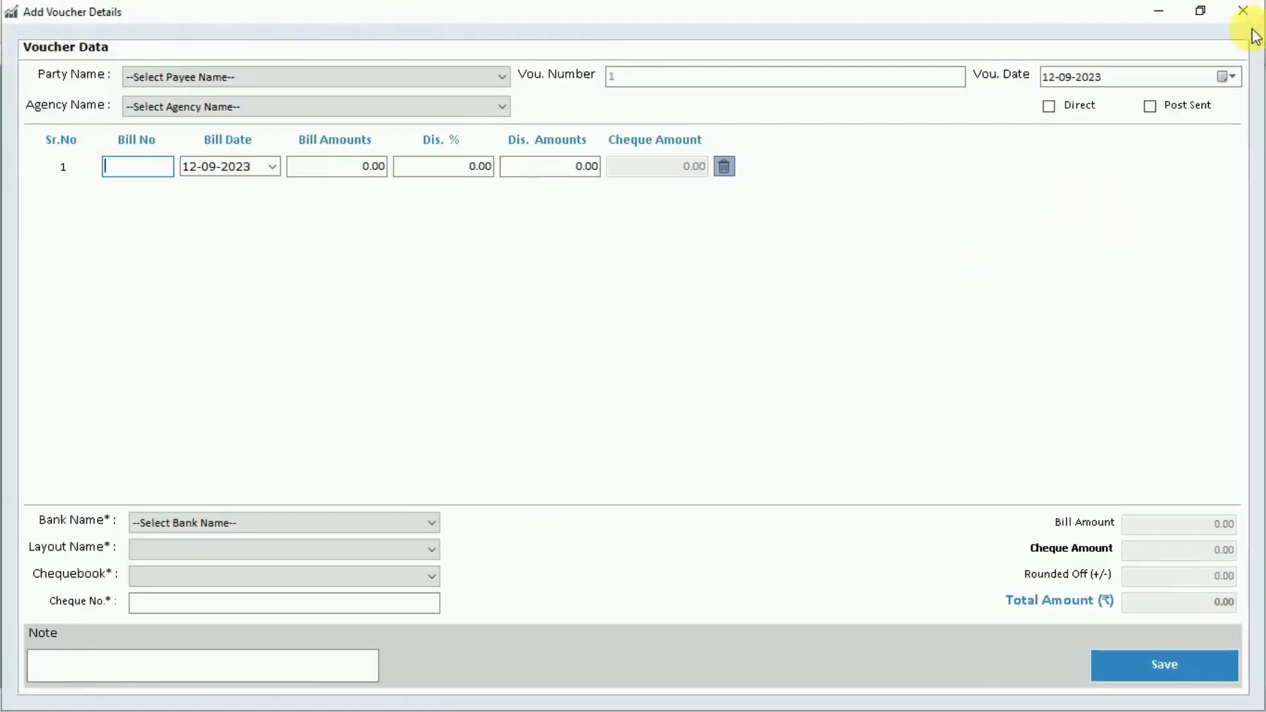
click(1243, 10)
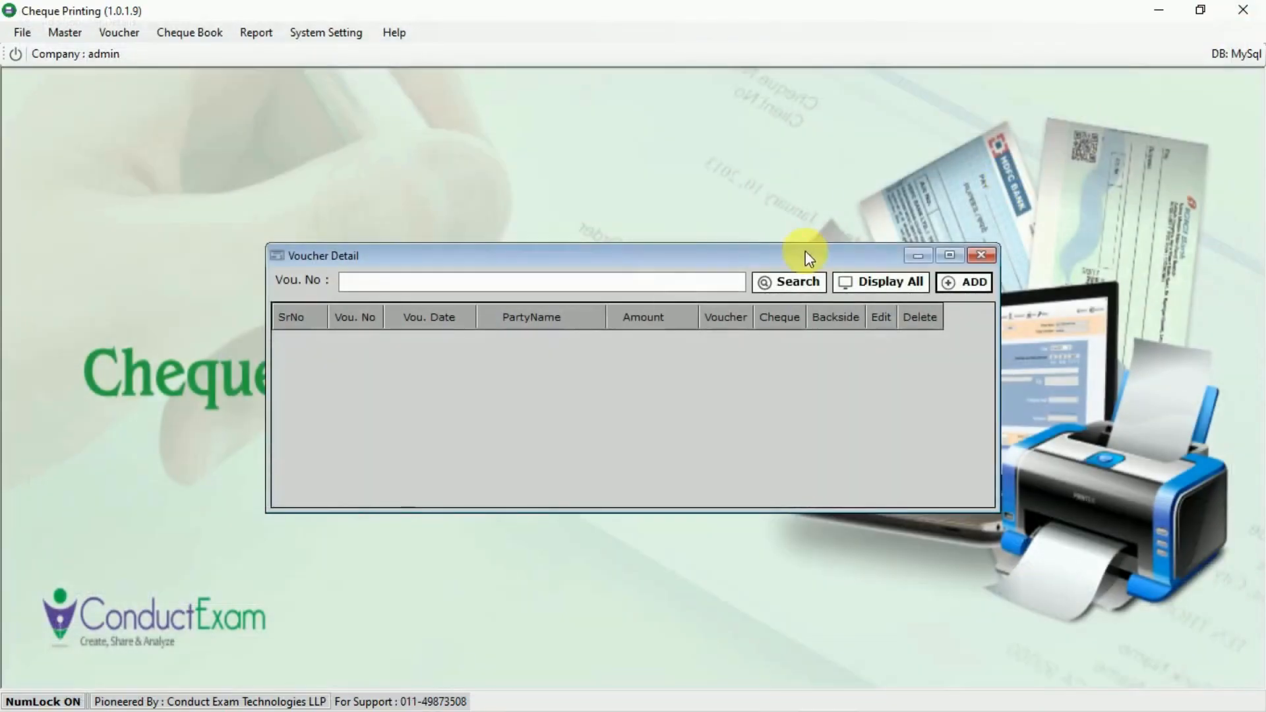
click(983, 254)
Check the GST voucher list and add form unsaved, then open Cheque Book Detail.
click(119, 32)
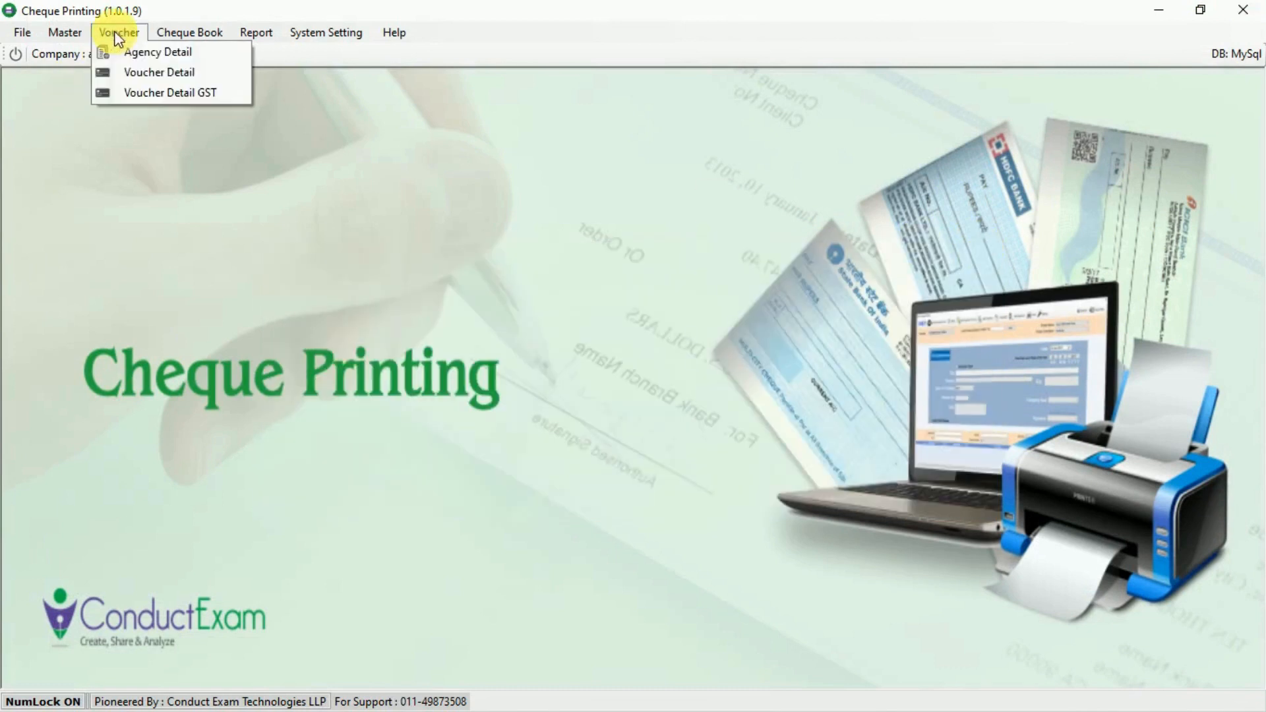
click(132, 91)
click(950, 288)
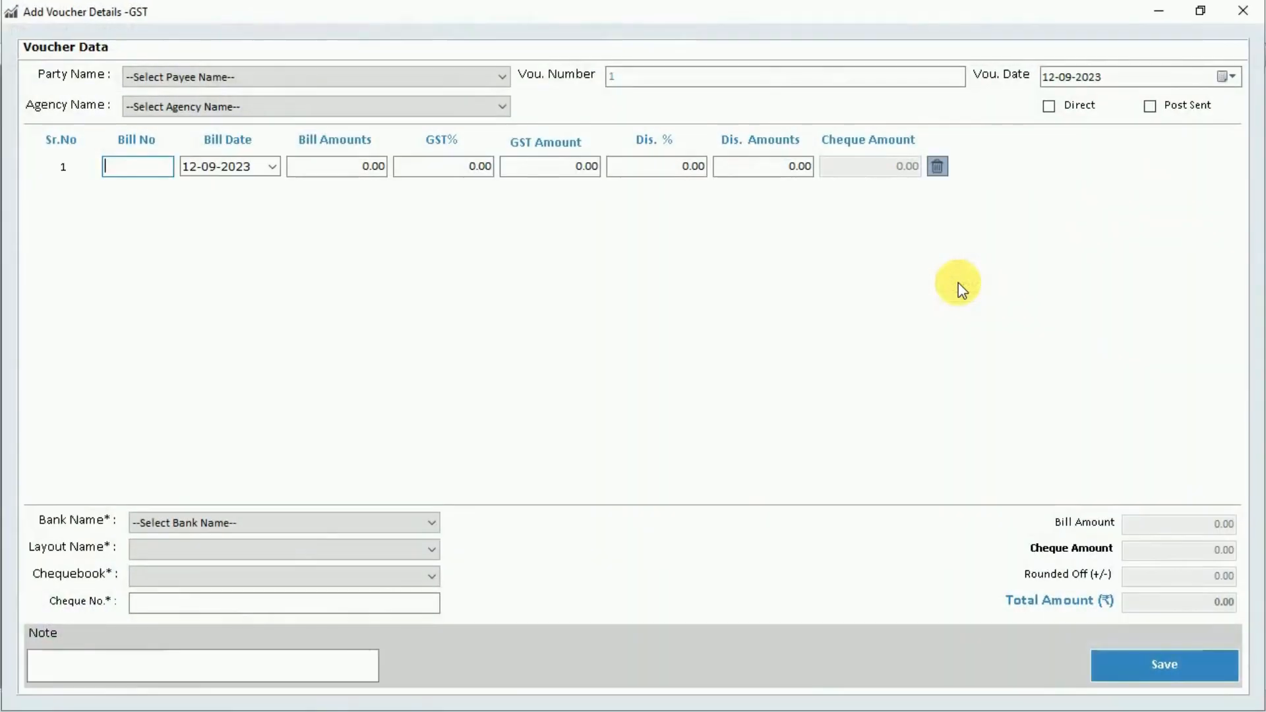
click(1240, 11)
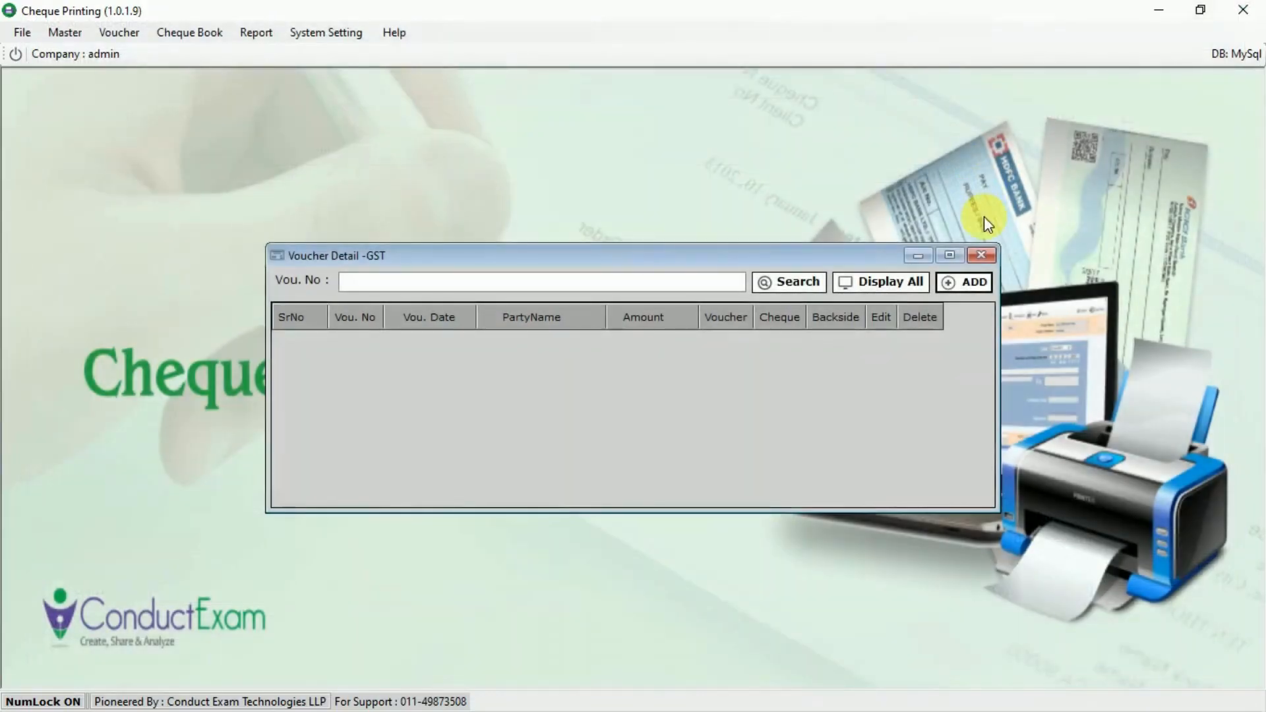
click(980, 256)
click(191, 32)
click(202, 46)
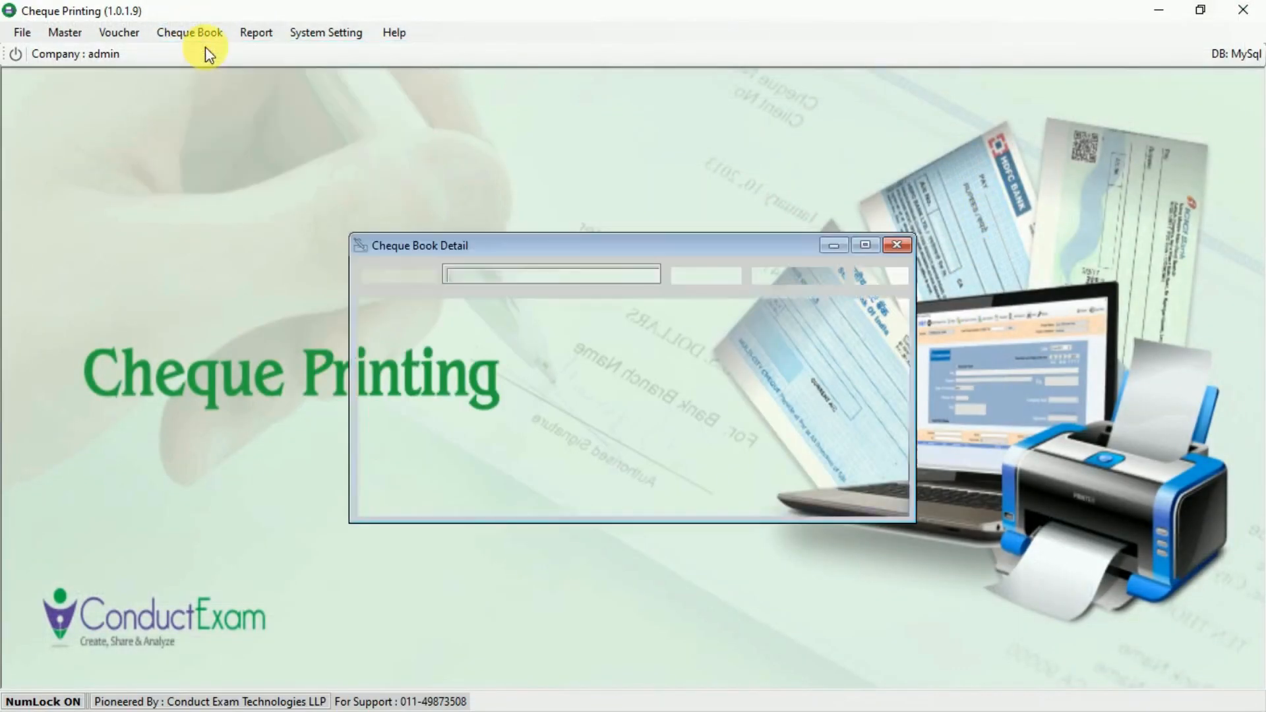
Inspect the HDFC Bank cheque book record, ending number 3200, and close it unsaved.
click(470, 335)
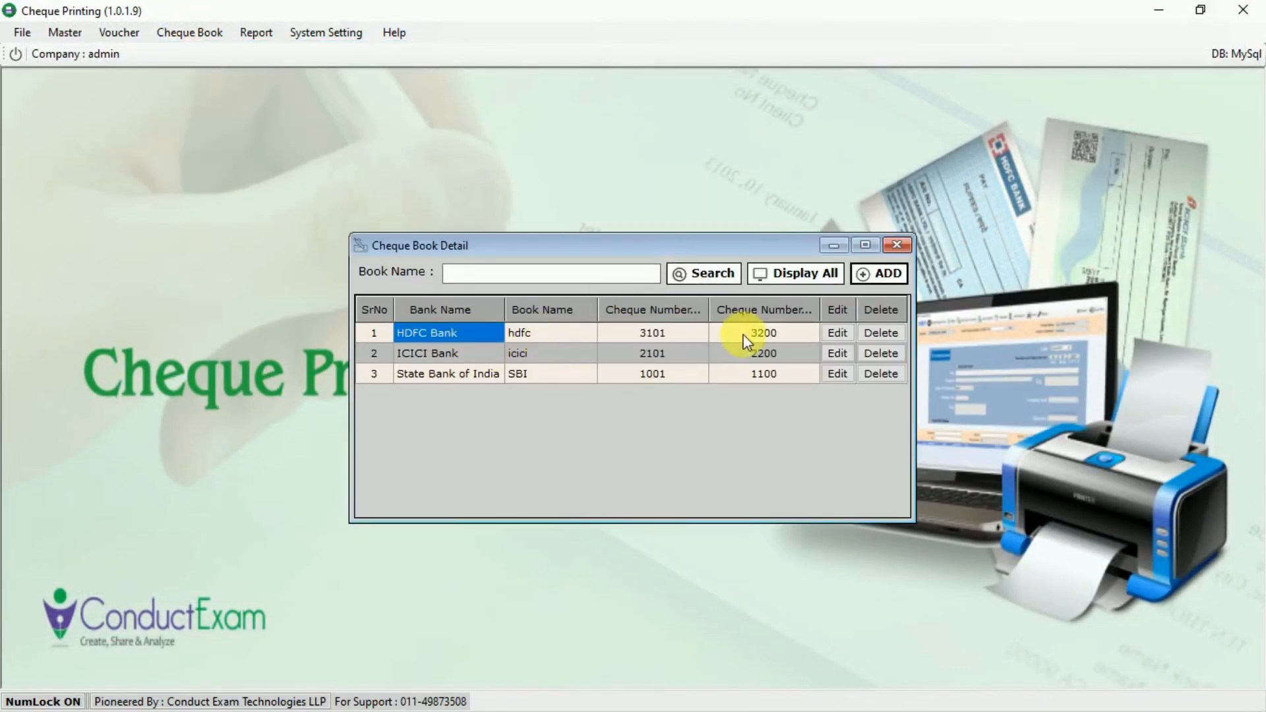
click(838, 332)
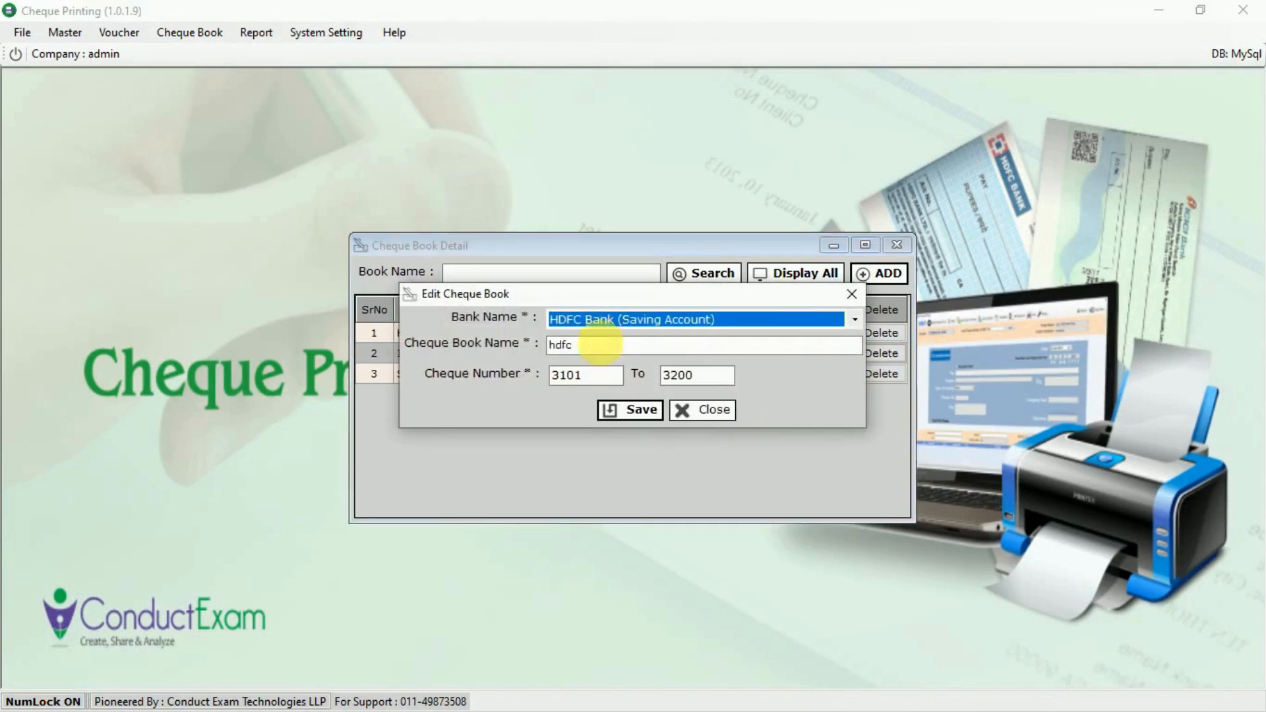
click(597, 344)
click(603, 375)
click(689, 375)
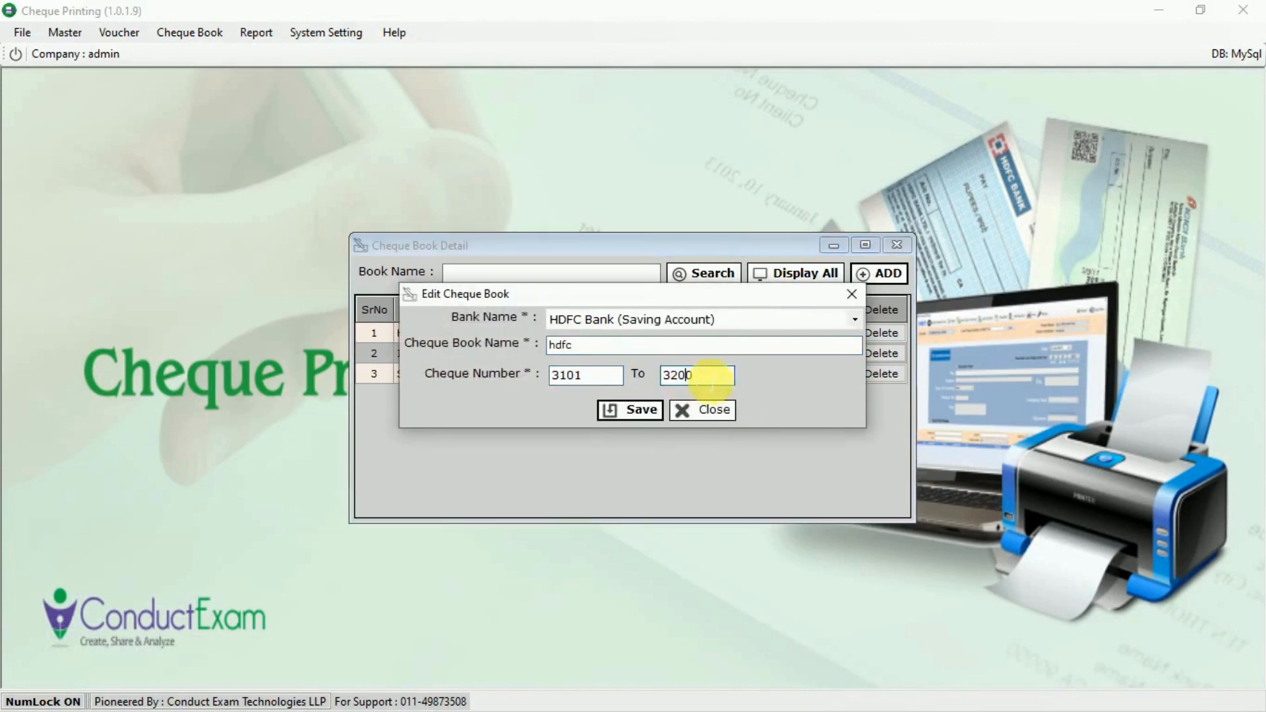
click(852, 294)
Look over the new cheque book form, cancel it, and close the cheque book list.
click(869, 275)
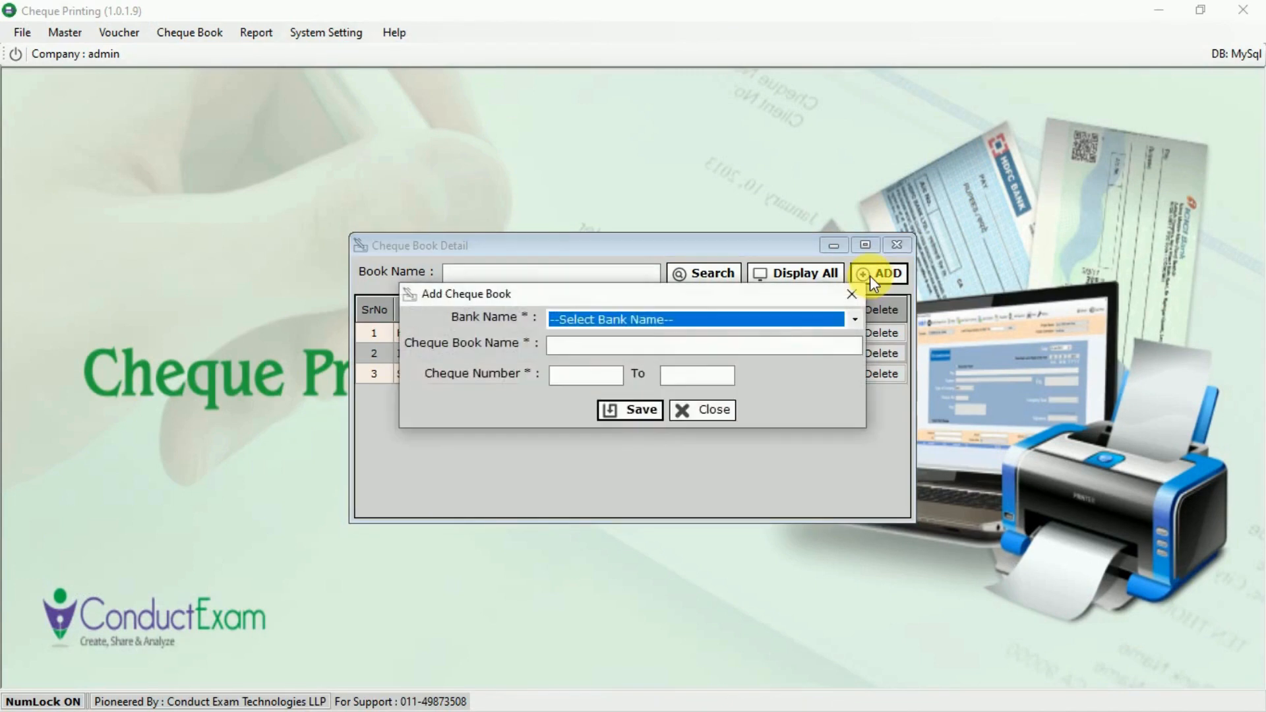
drag(647, 297, 657, 237)
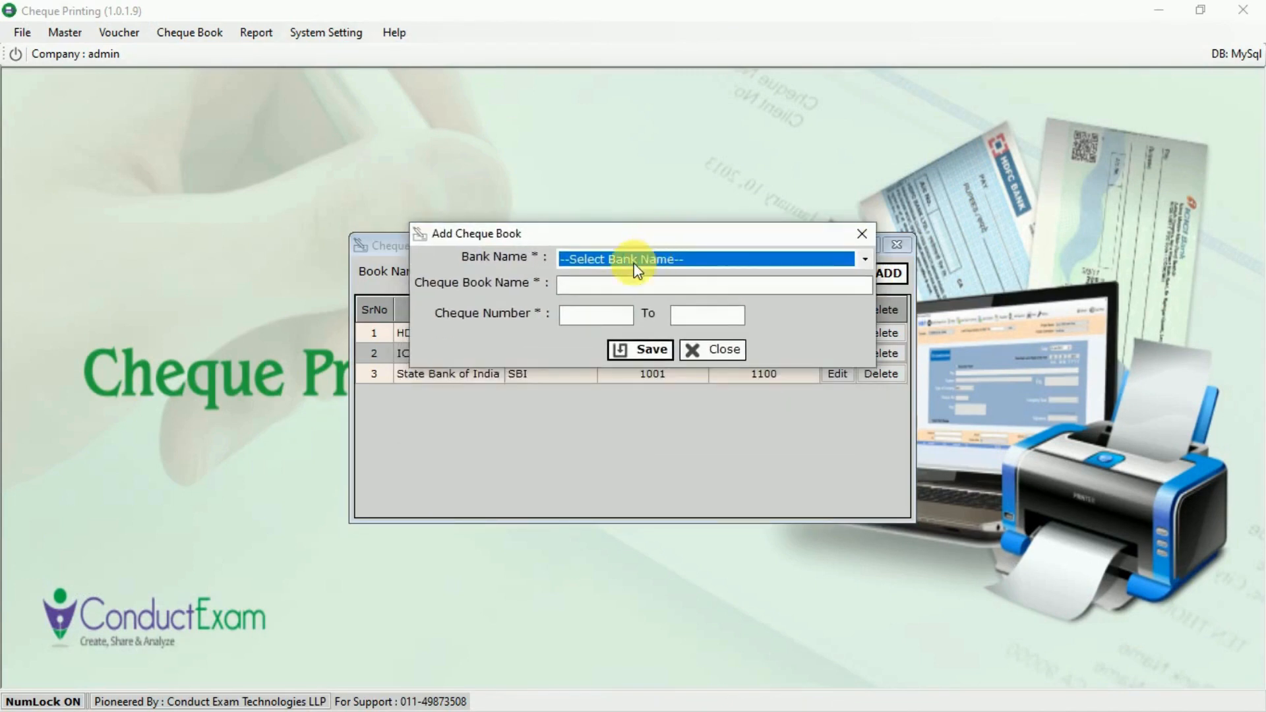
click(643, 261)
click(646, 258)
click(632, 285)
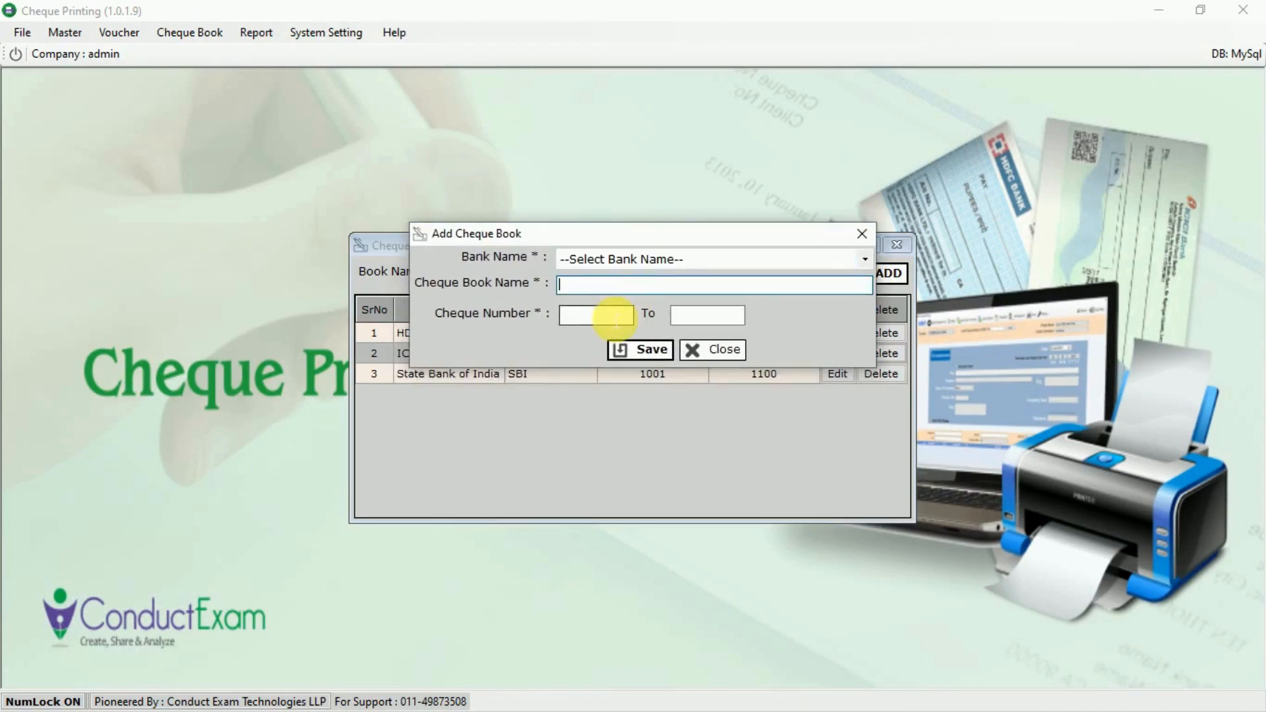
click(862, 233)
click(896, 244)
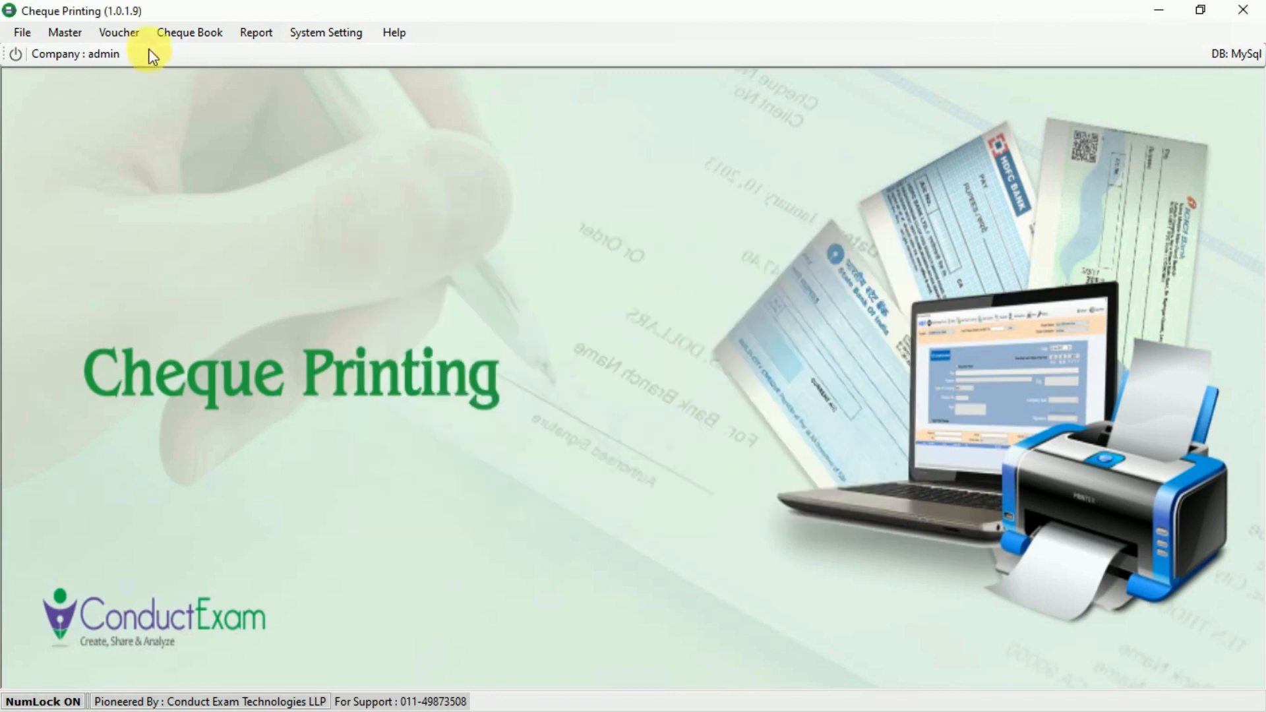
Review the Default Cheque Layout list and its add form, closing both unsaved.
click(189, 30)
mouse_move(212, 93)
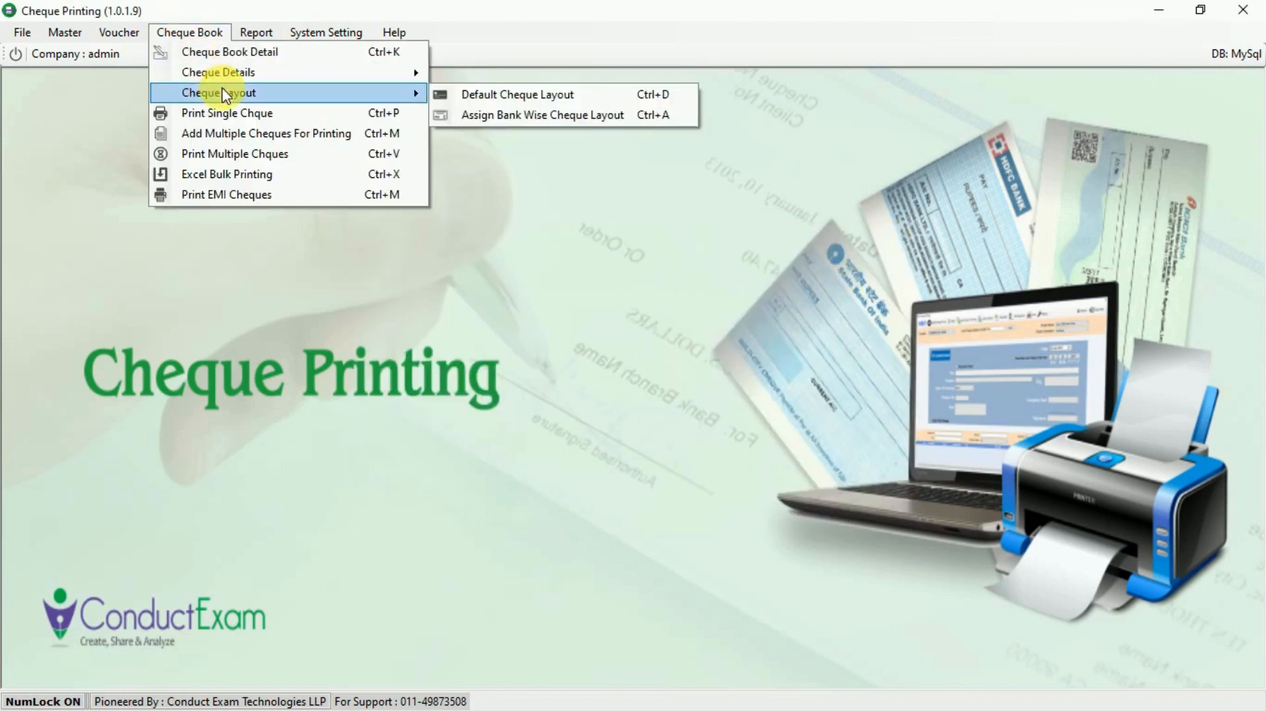
click(477, 96)
click(872, 282)
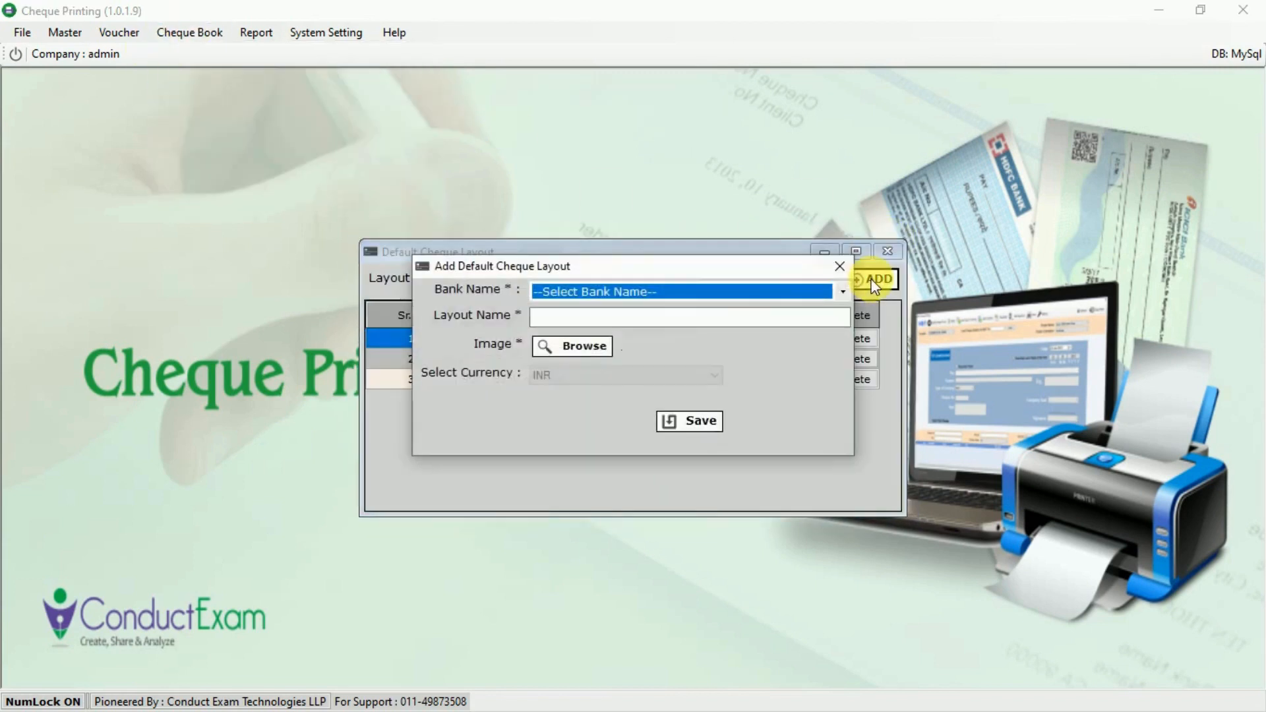
click(613, 291)
click(609, 308)
click(597, 319)
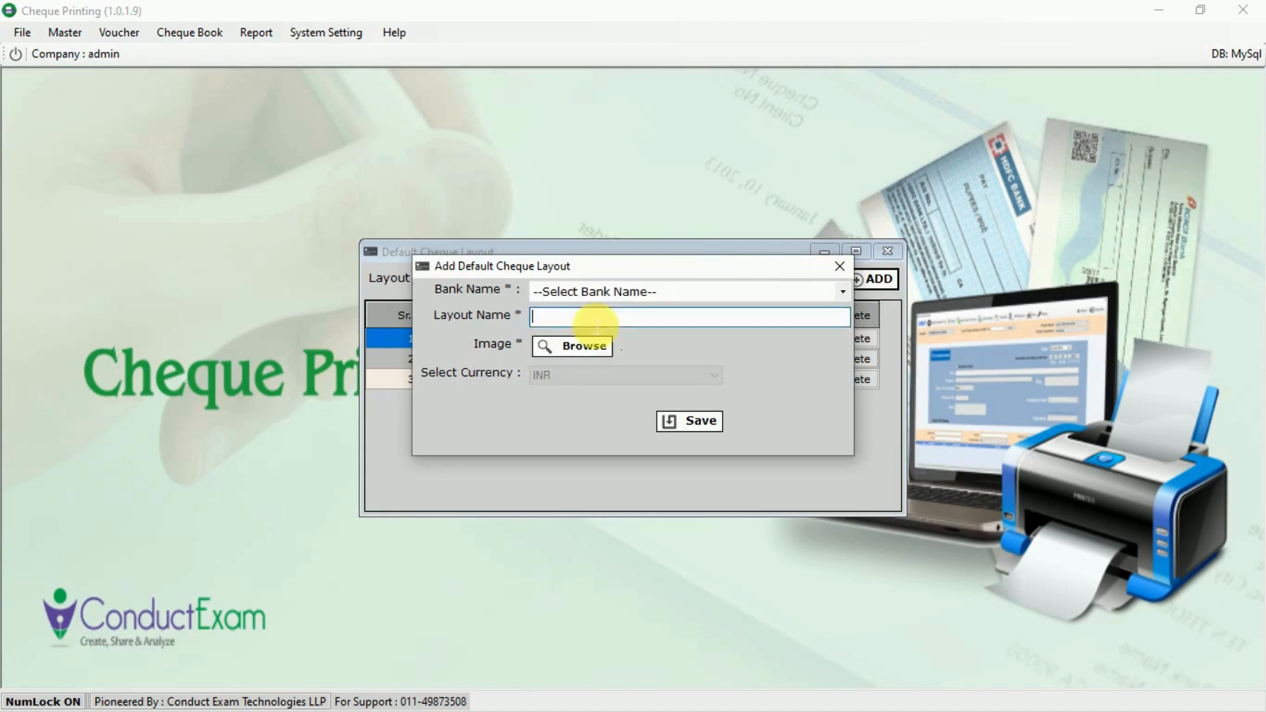
click(839, 266)
click(891, 252)
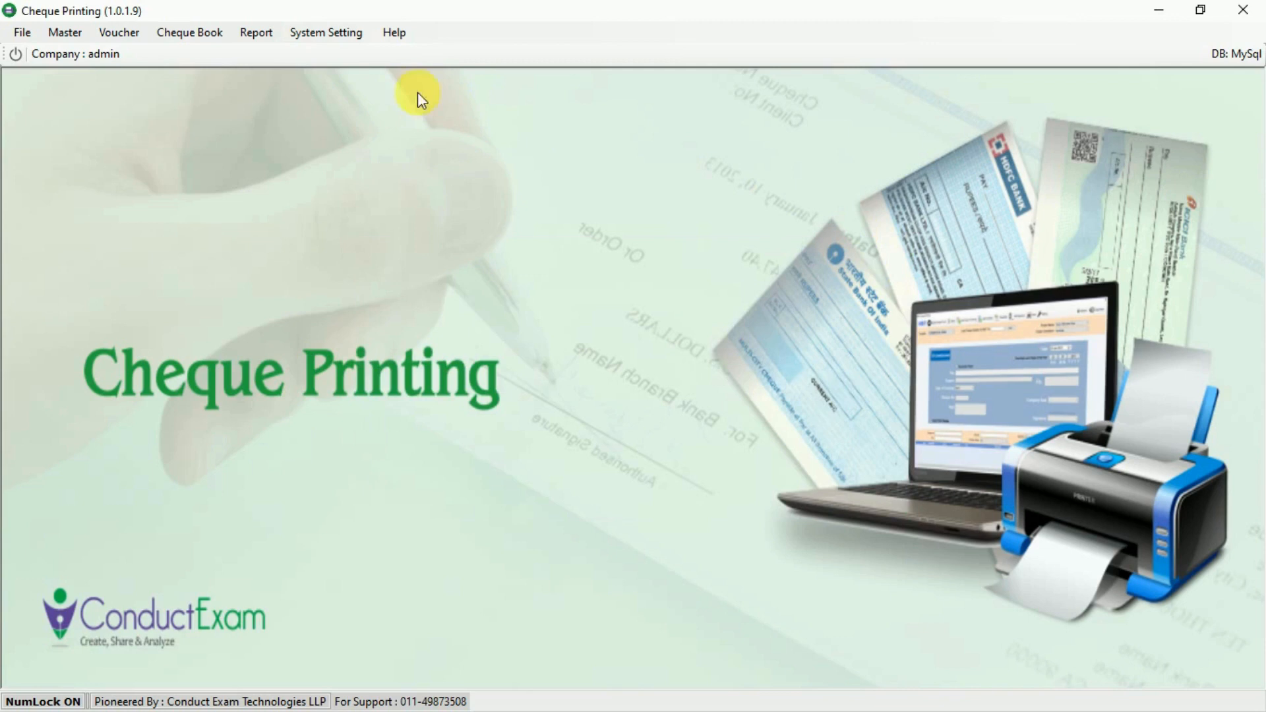
Open Cheque Layout > Assign Bank Wise Cheque Layout.
click(219, 37)
mouse_move(253, 96)
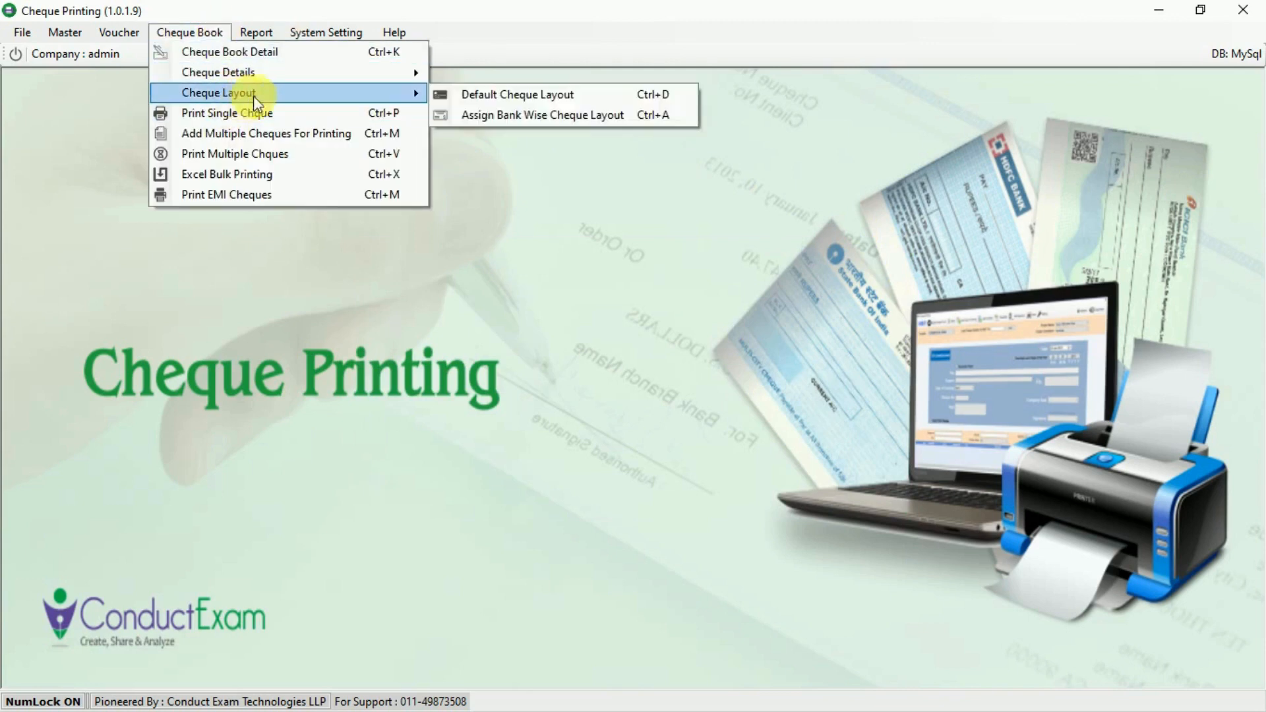
click(528, 117)
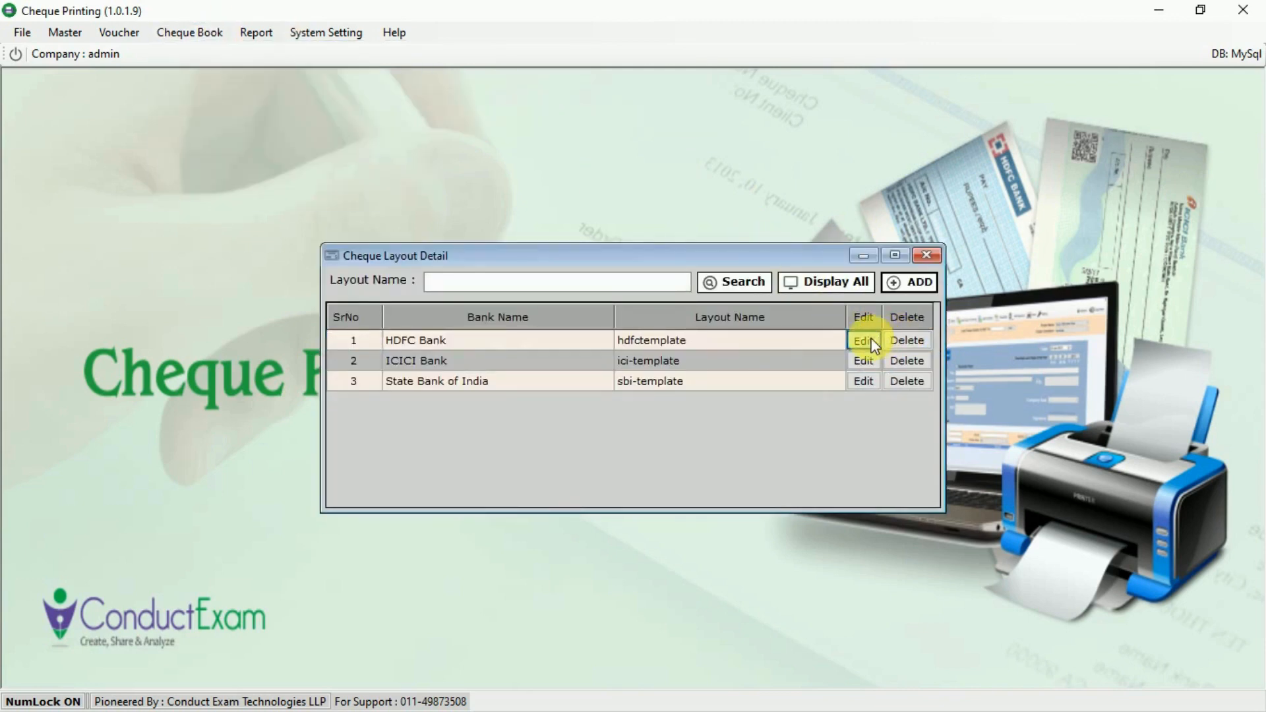
Open the HDFC layout editor full screen and view Set Font without changes.
click(872, 341)
click(966, 103)
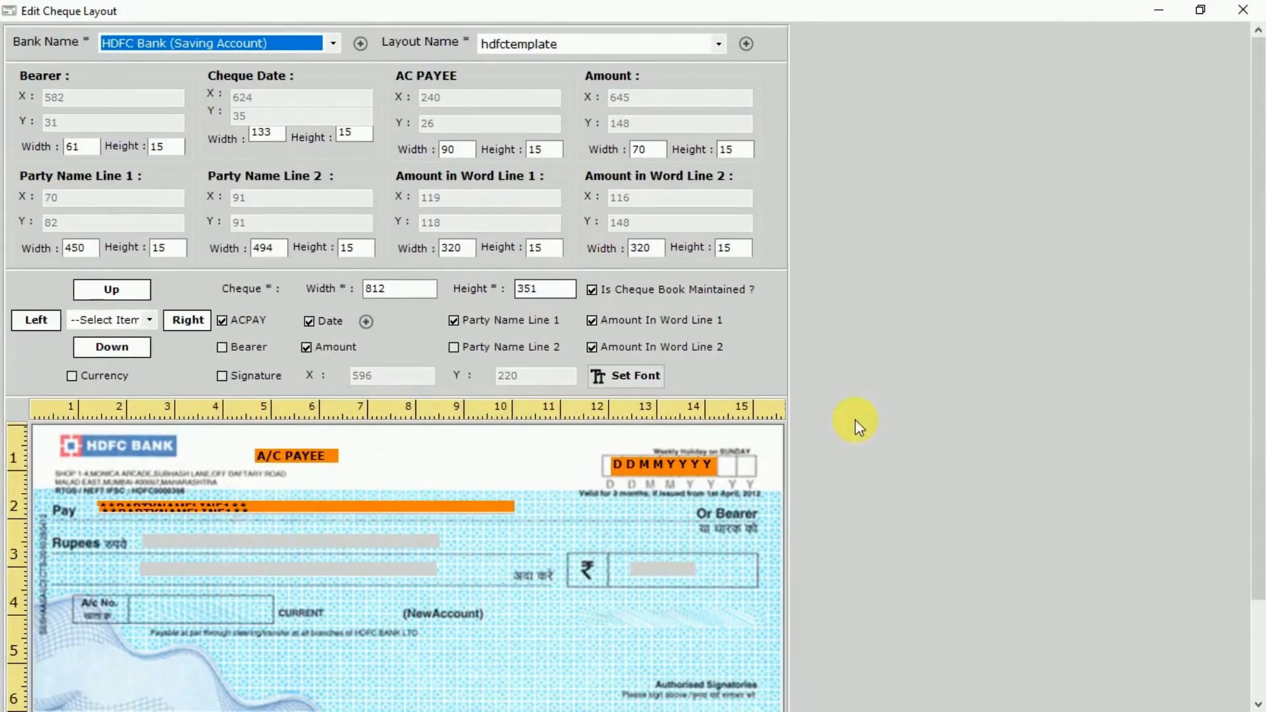
scroll(899, 385, down, 2)
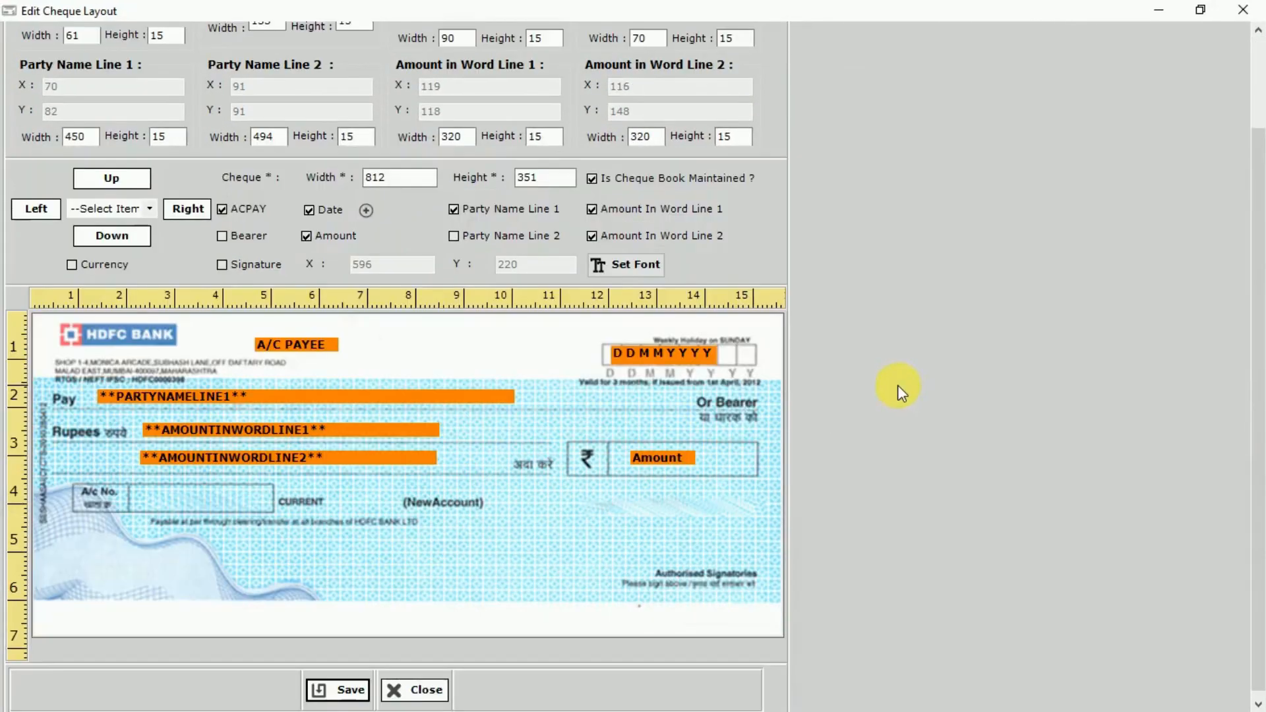
click(630, 264)
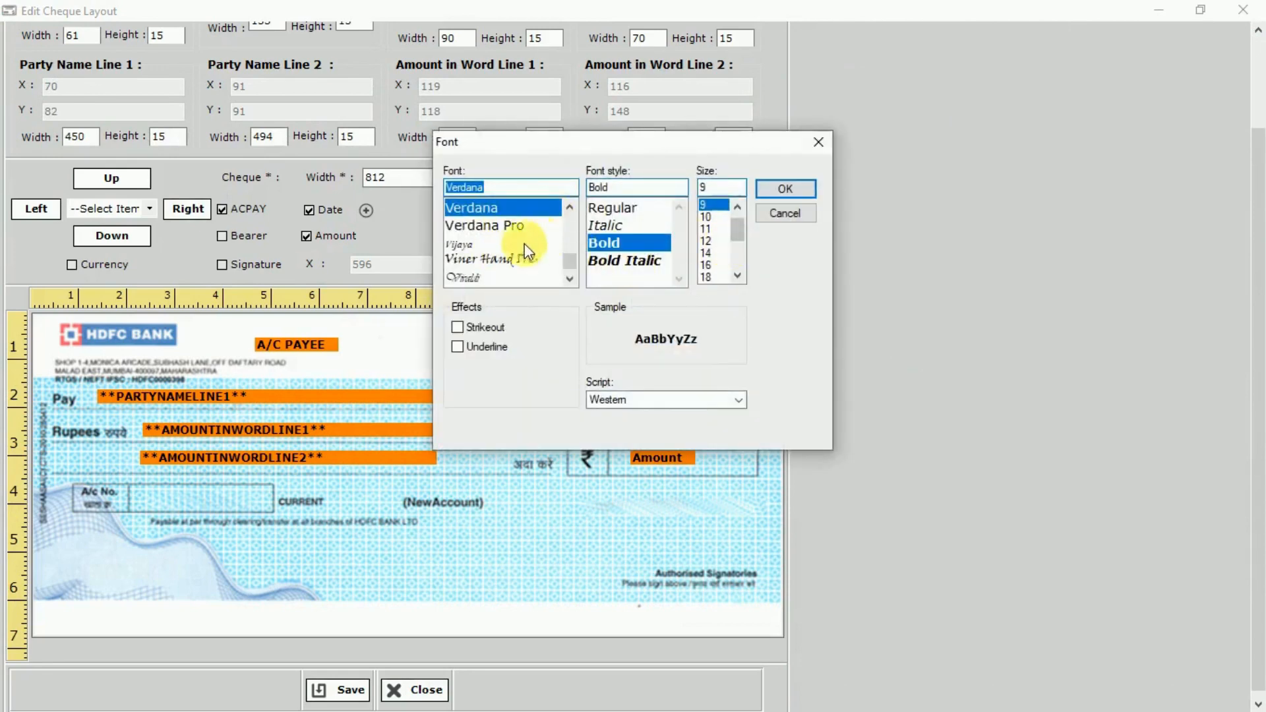
scroll(525, 244, up, 5)
click(817, 143)
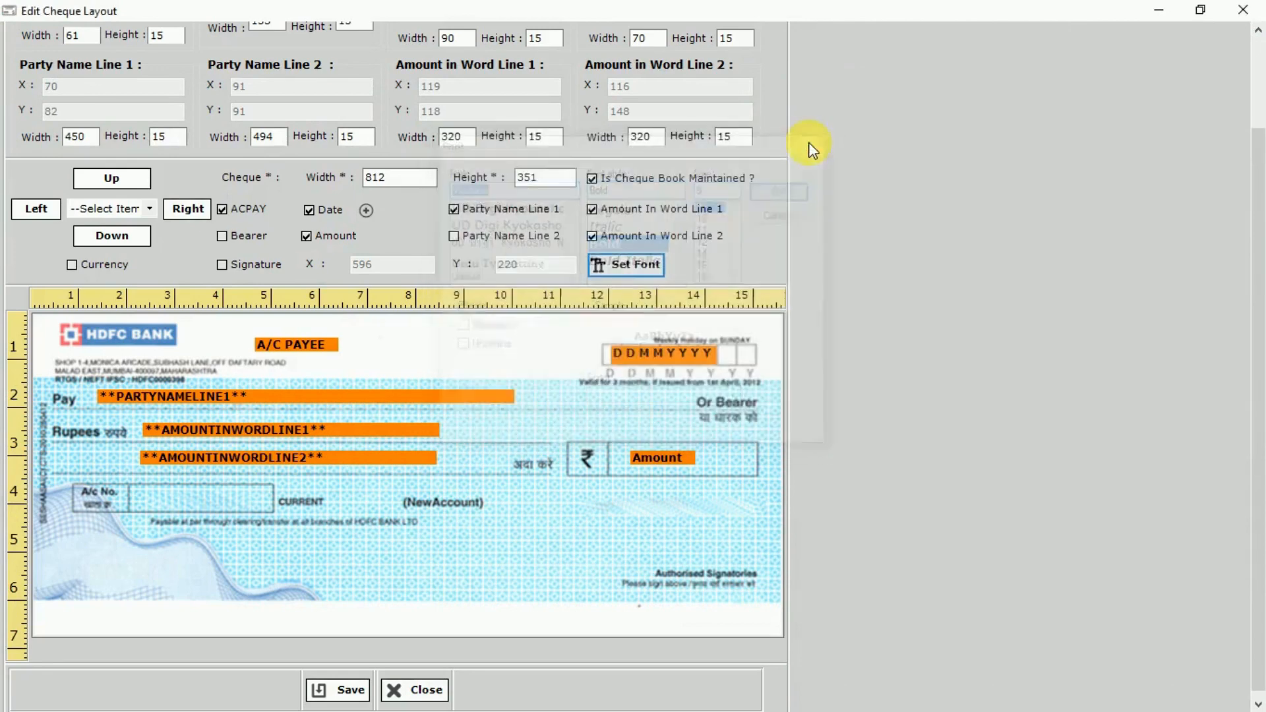
Select the Amount item and nudge its box slightly right on the cheque.
click(109, 208)
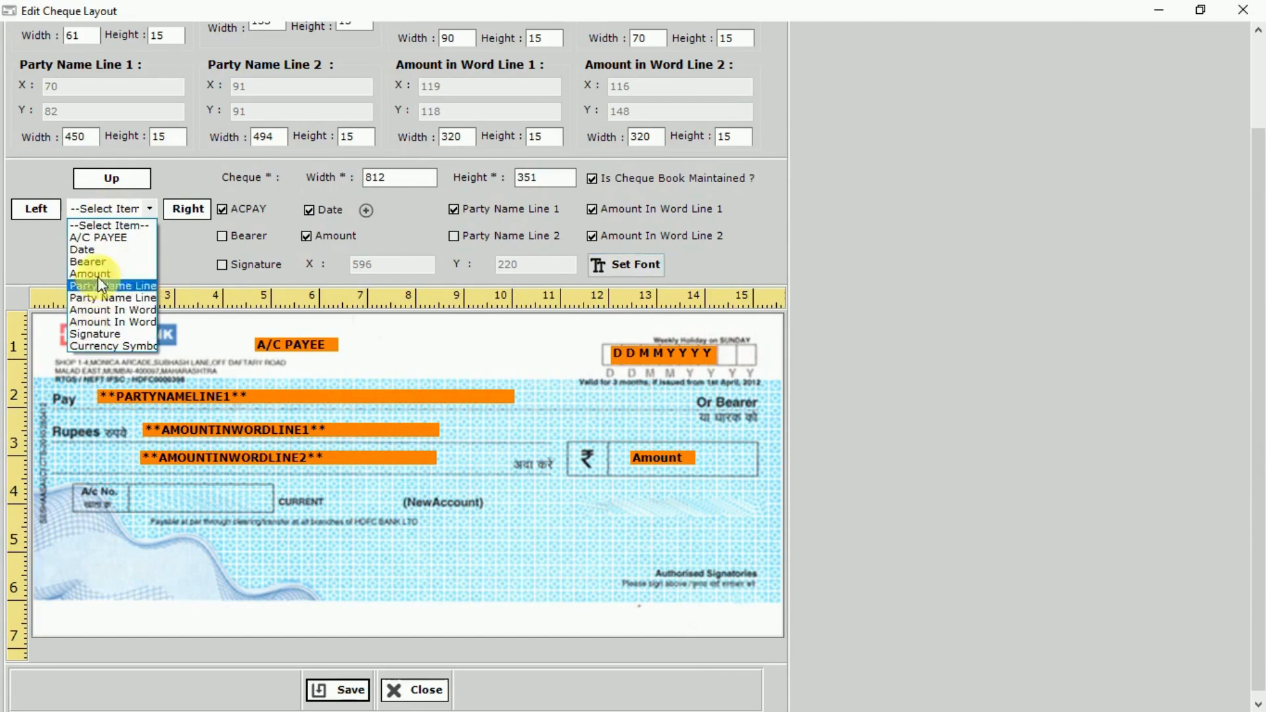
click(101, 272)
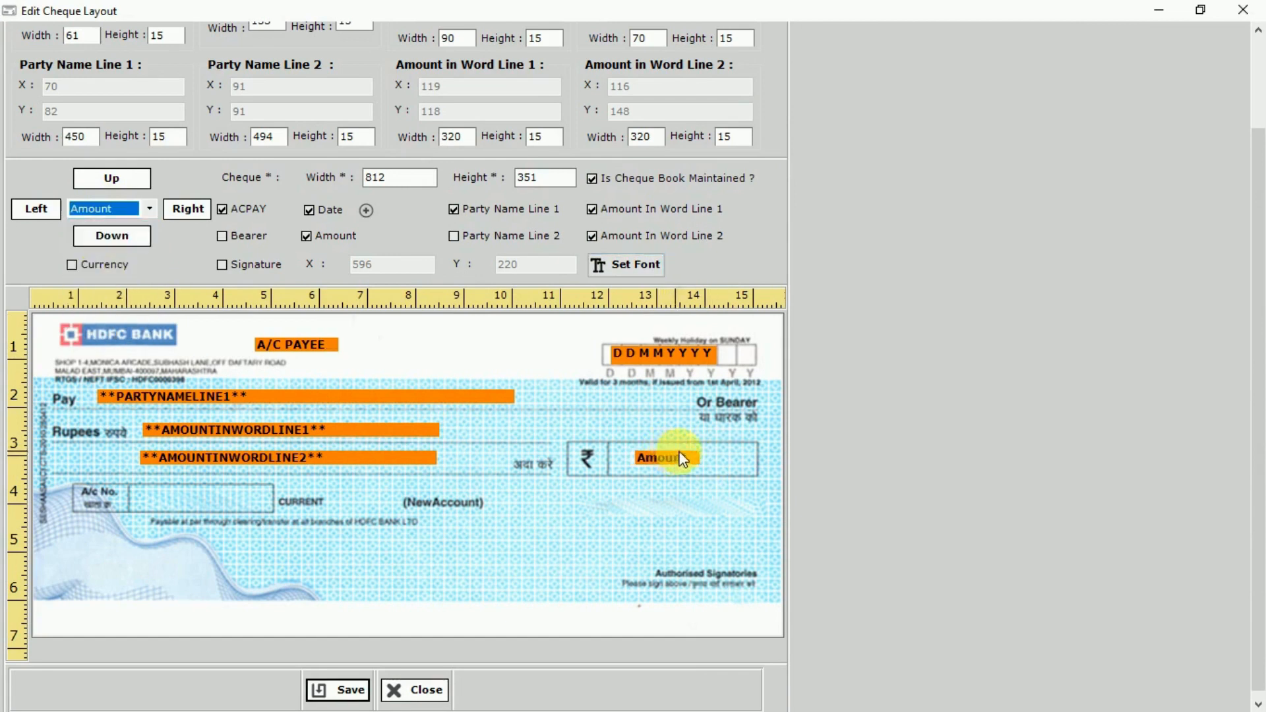
drag(683, 459, 686, 459)
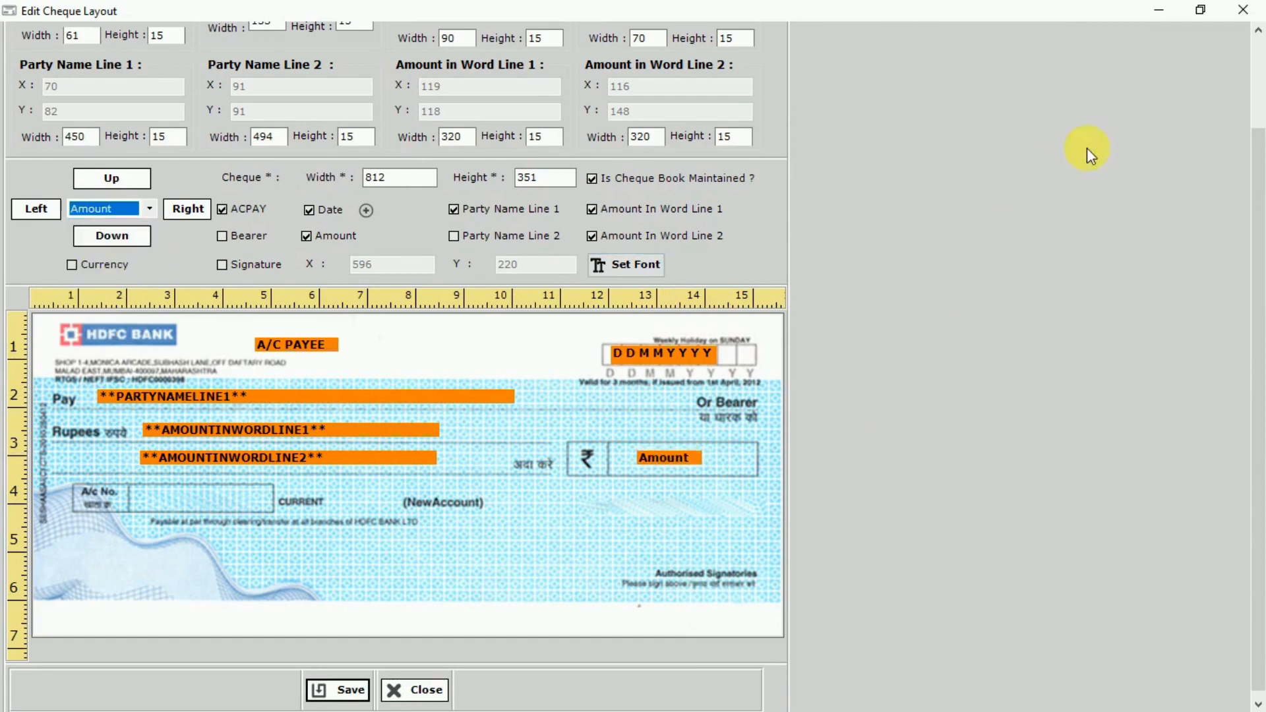
Close the HDFC layout editor and view the ICICI Bank layout full screen.
click(1244, 10)
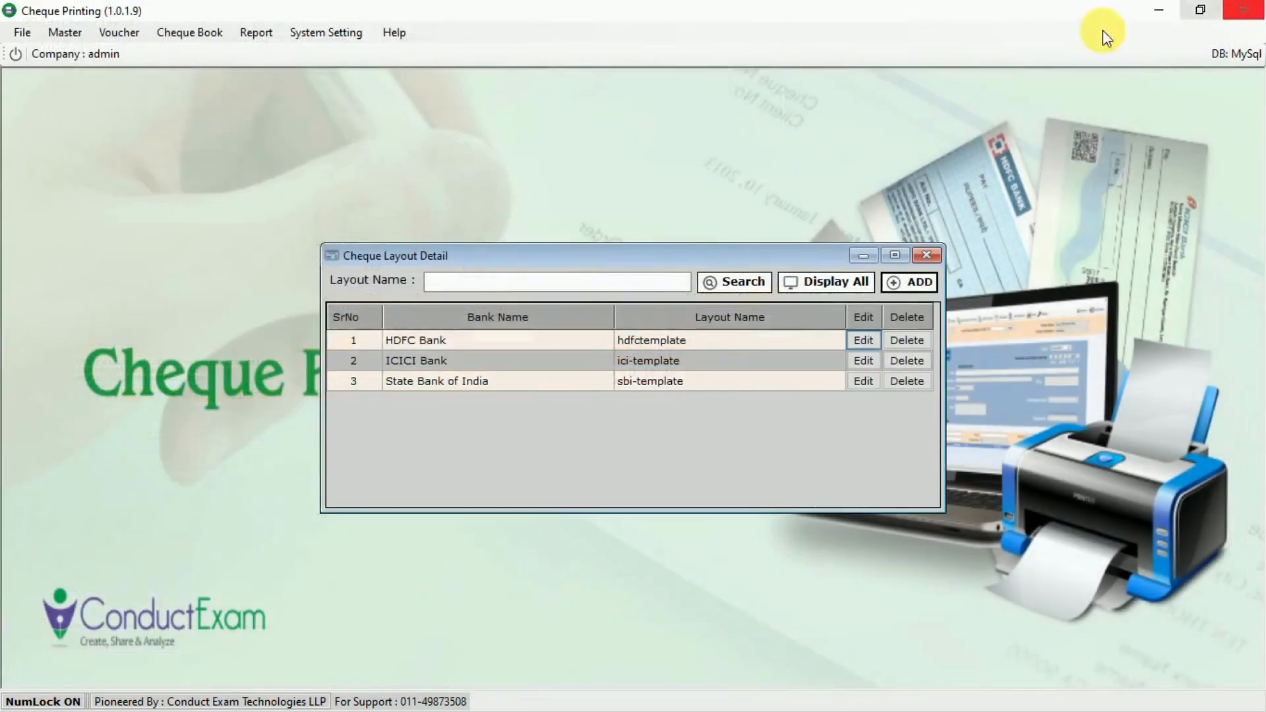
click(870, 363)
click(968, 97)
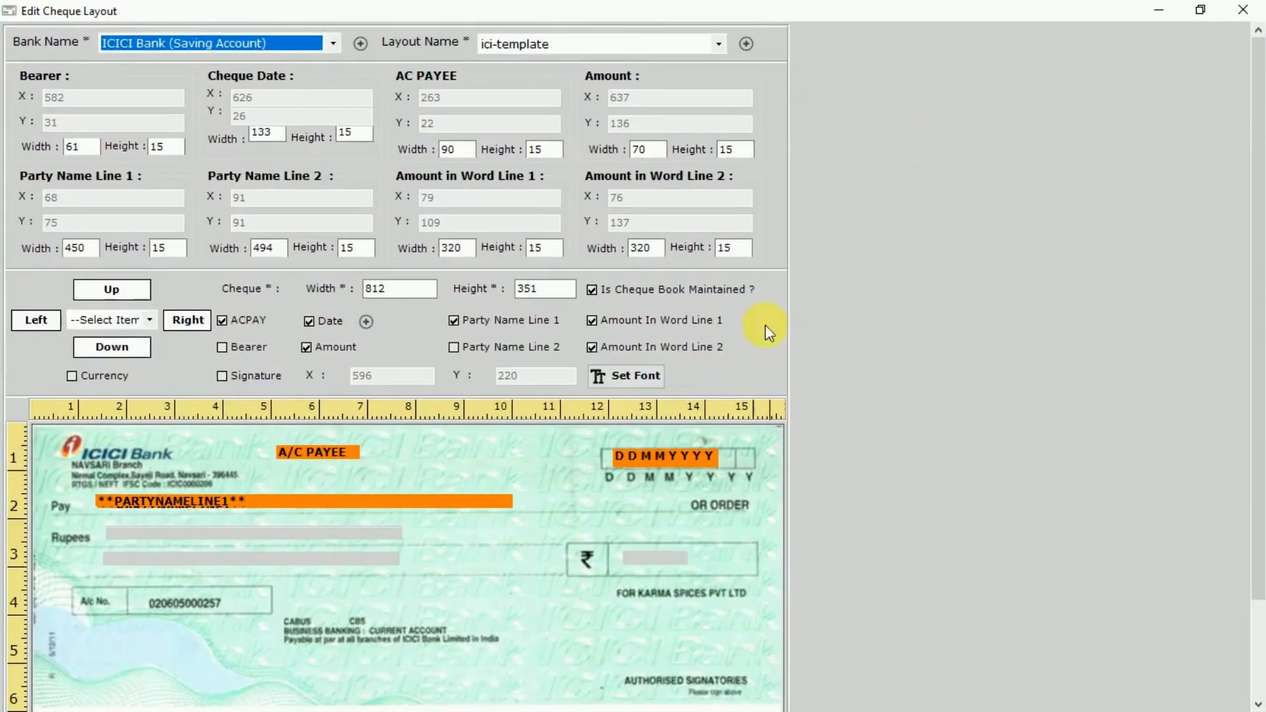
scroll(889, 404, down, 3)
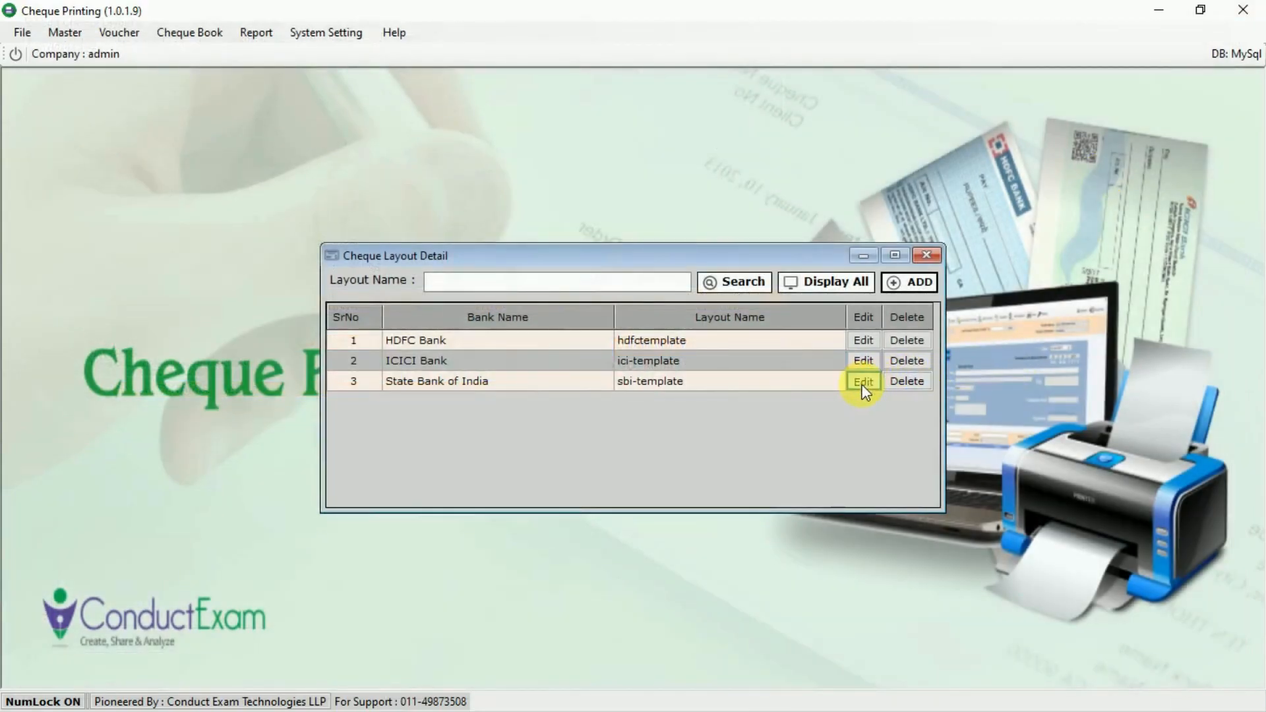
View the SBI layout, close the layout windows, and open Print Single Cheque.
click(863, 383)
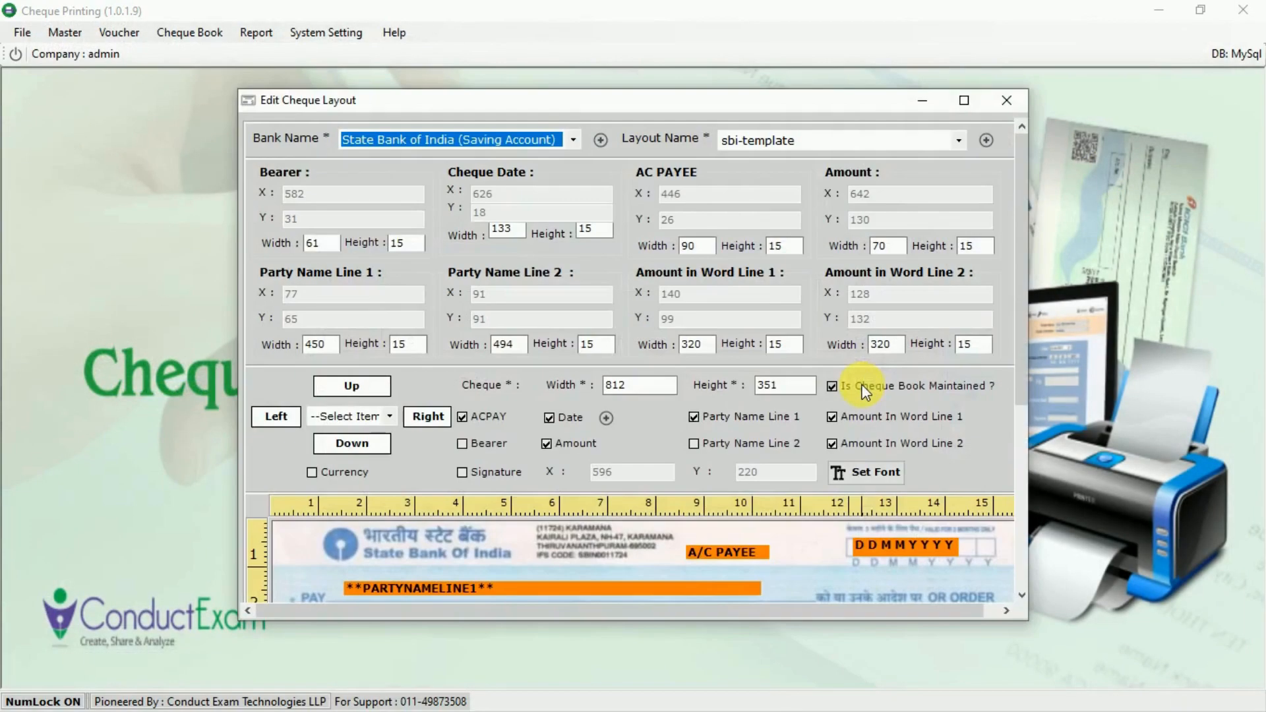
click(973, 98)
scroll(915, 426, down, 3)
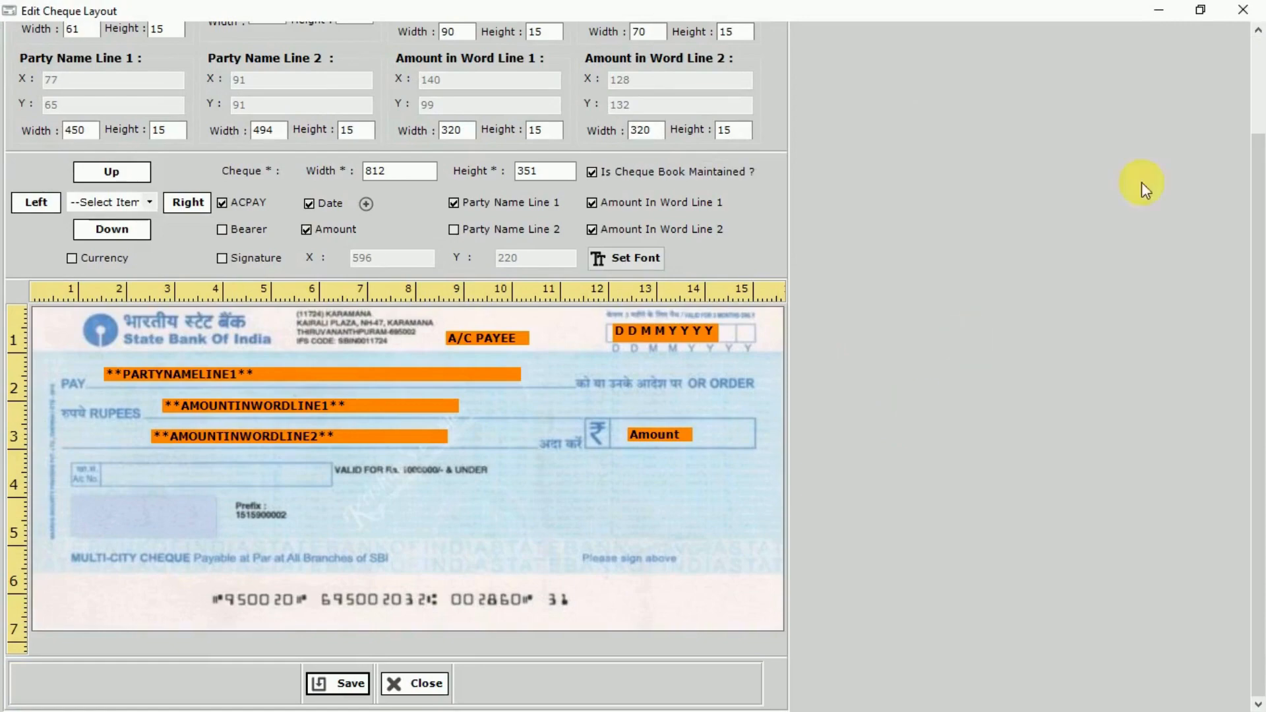
click(1243, 9)
click(930, 252)
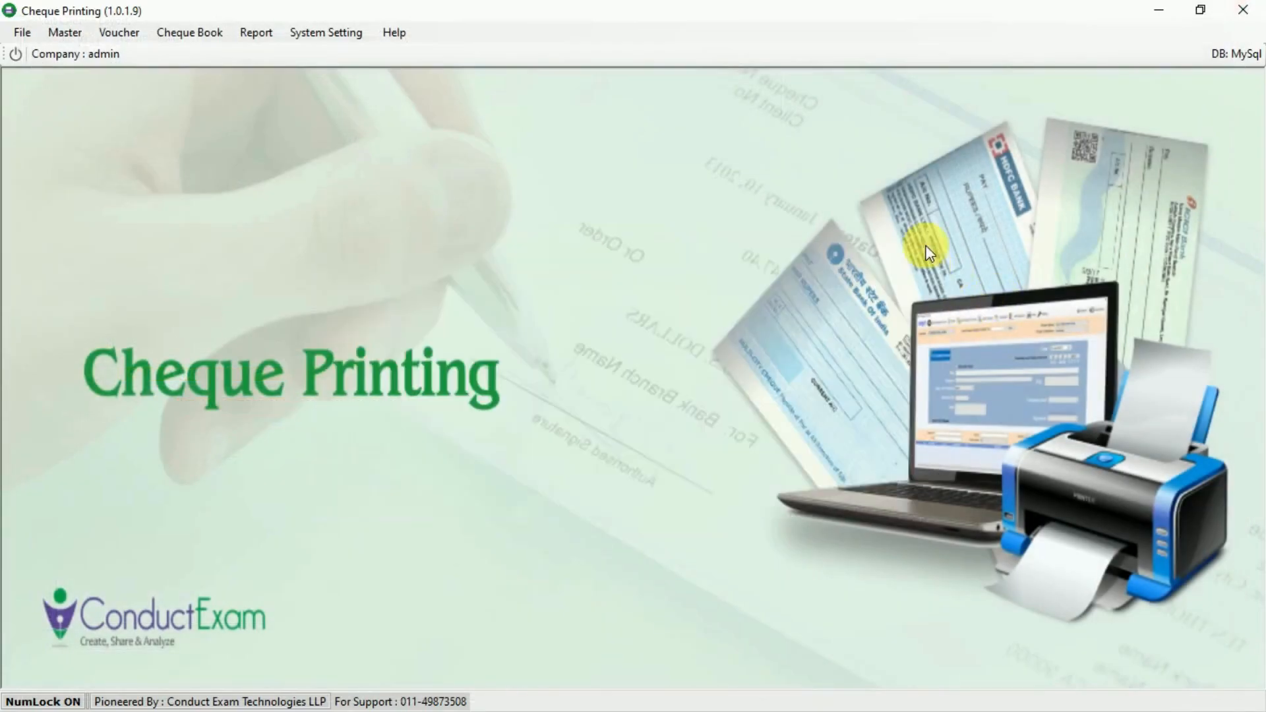
click(179, 34)
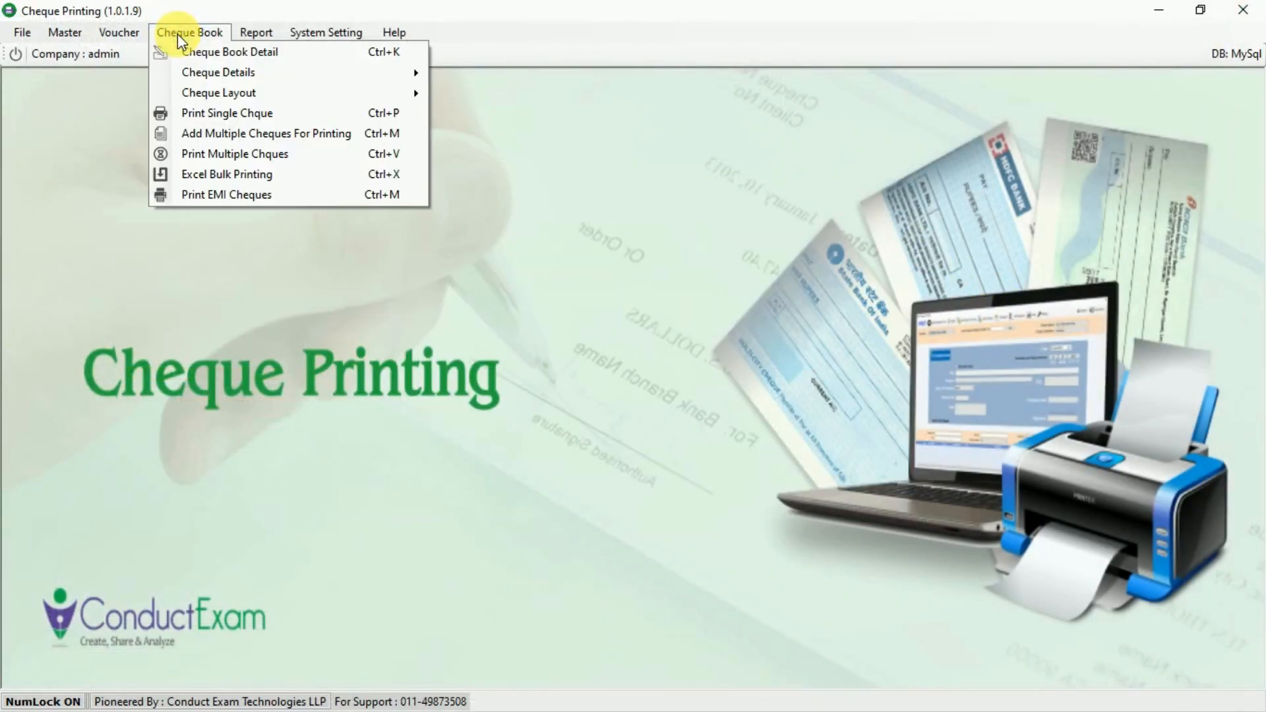
click(232, 116)
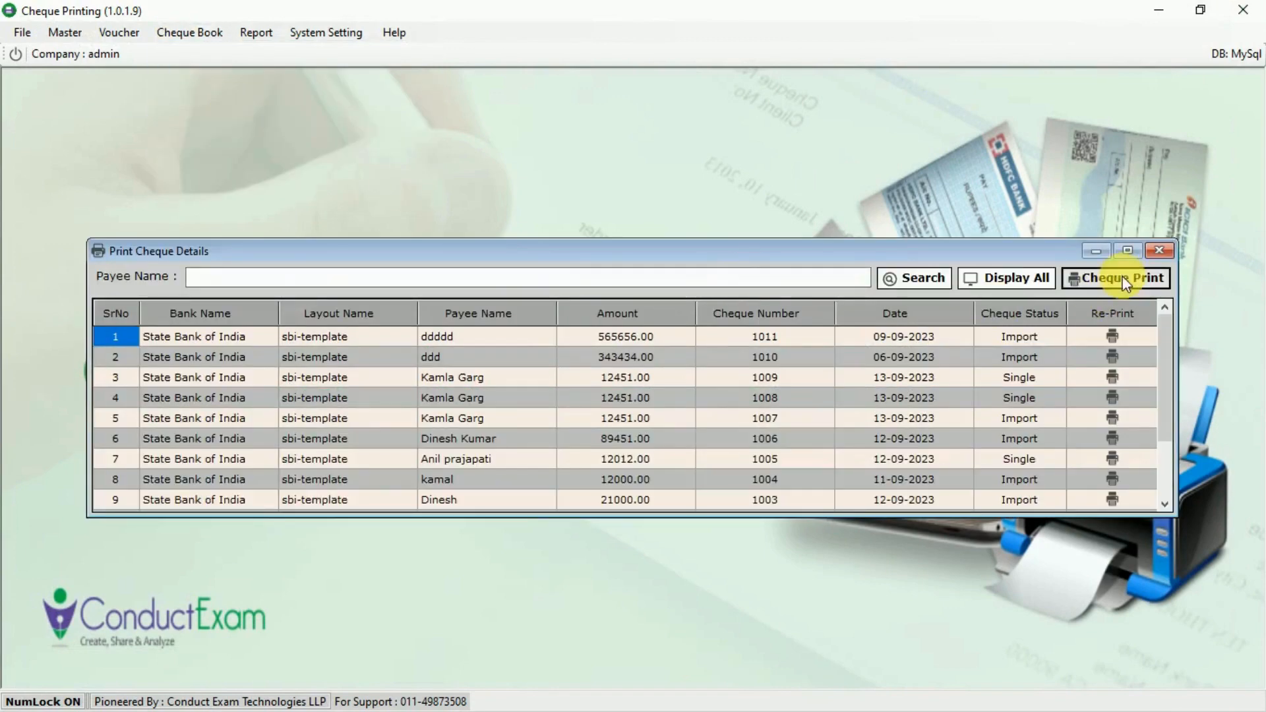
Fill a new cheque: State Bank of India, SBI cheque book, sbi-template layout, a listed payee, amount 12012.
click(1121, 275)
click(246, 42)
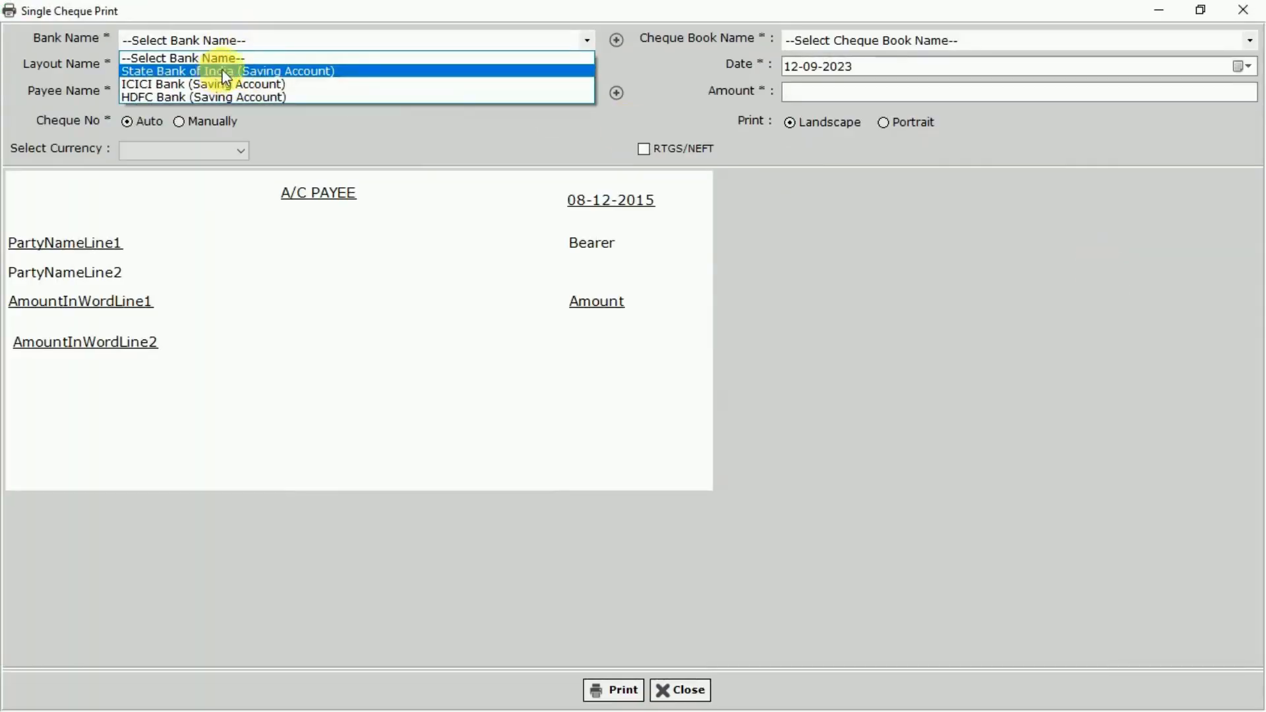
click(222, 70)
click(852, 40)
click(836, 74)
click(215, 71)
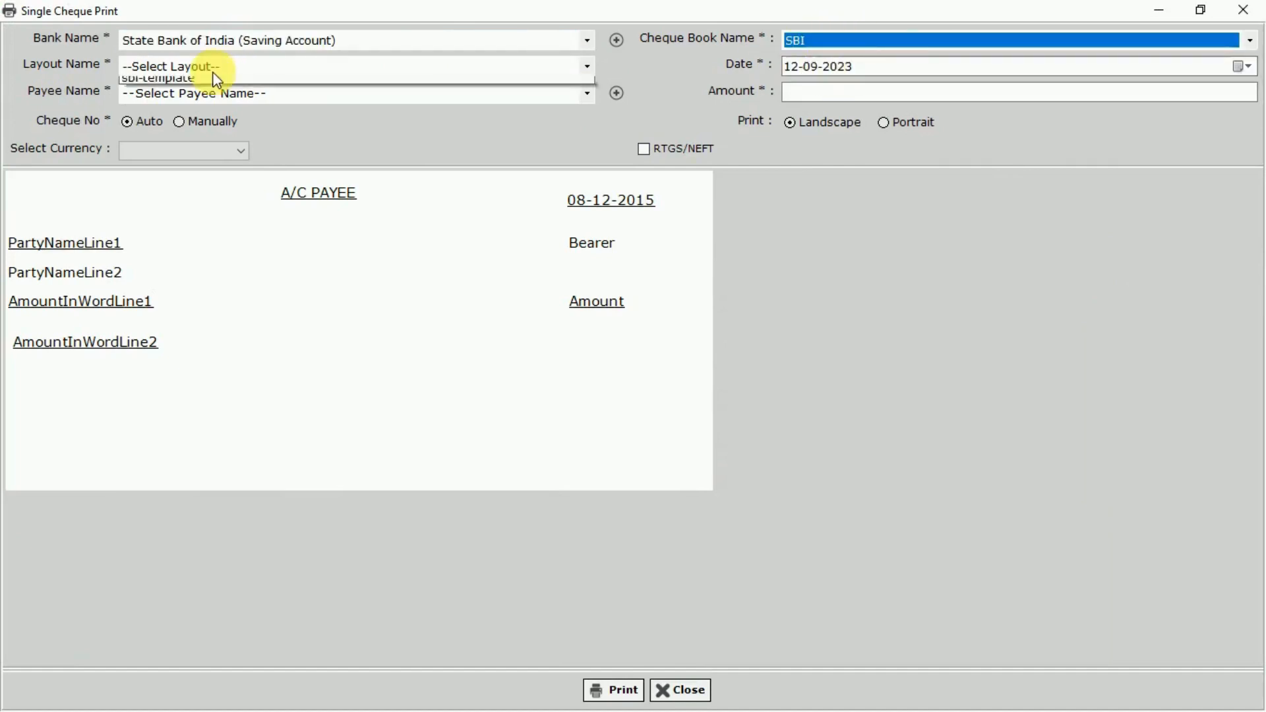
click(198, 98)
click(450, 97)
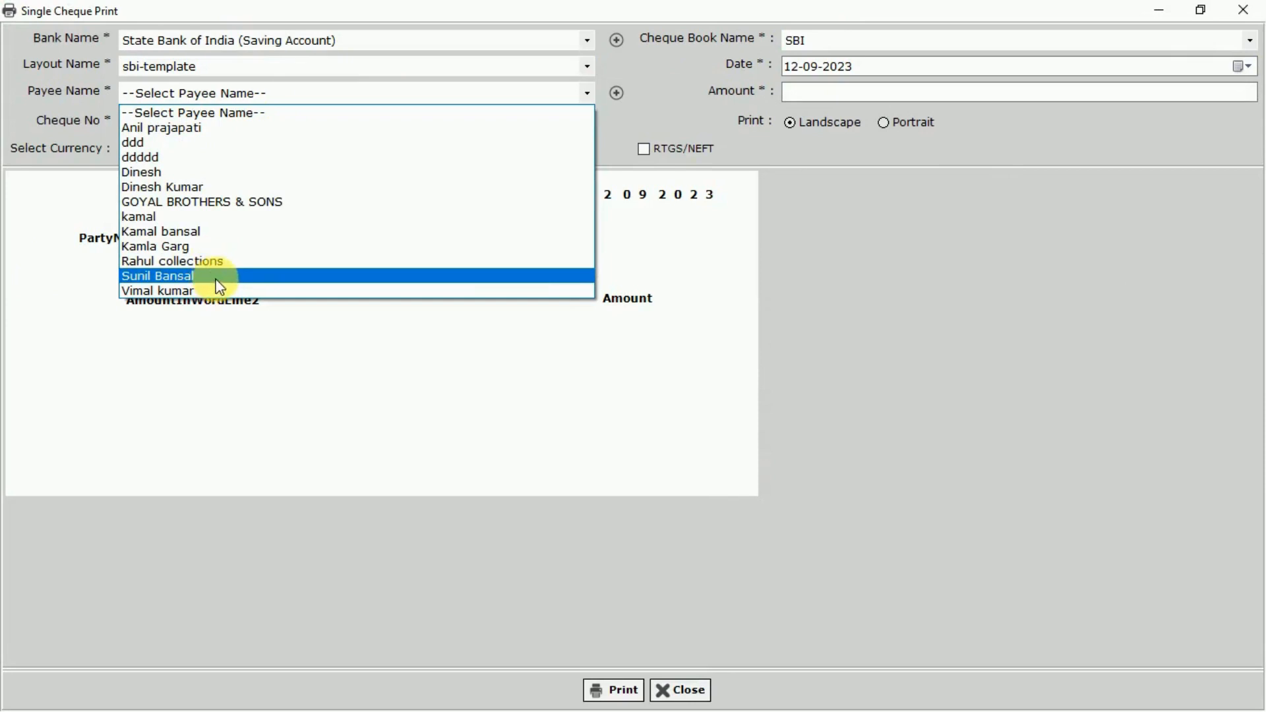
click(218, 280)
click(875, 93)
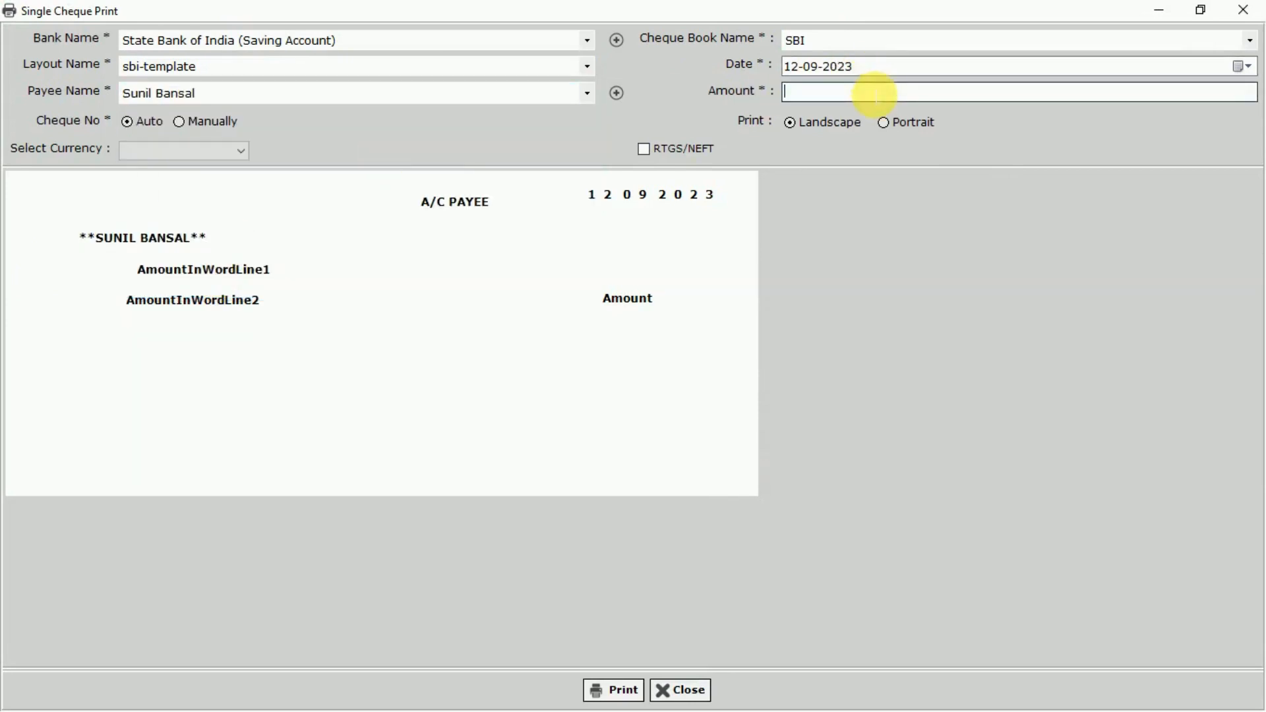
text(1201)
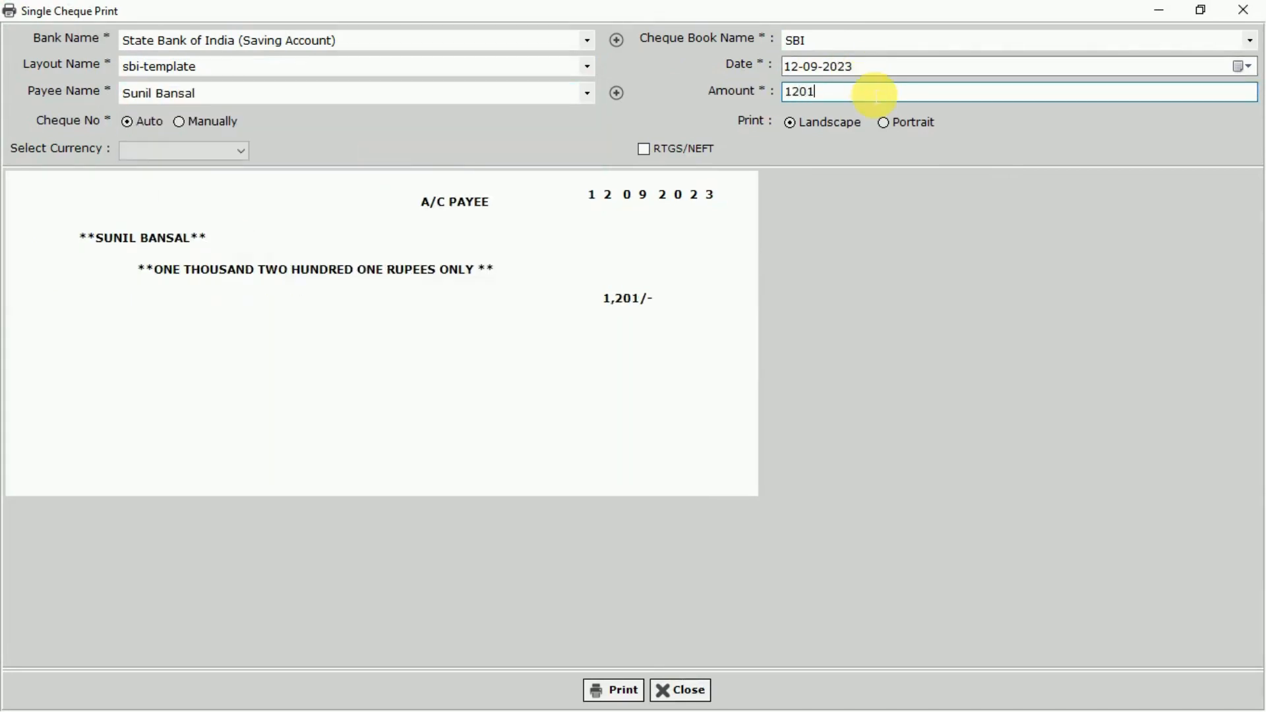
text(2)
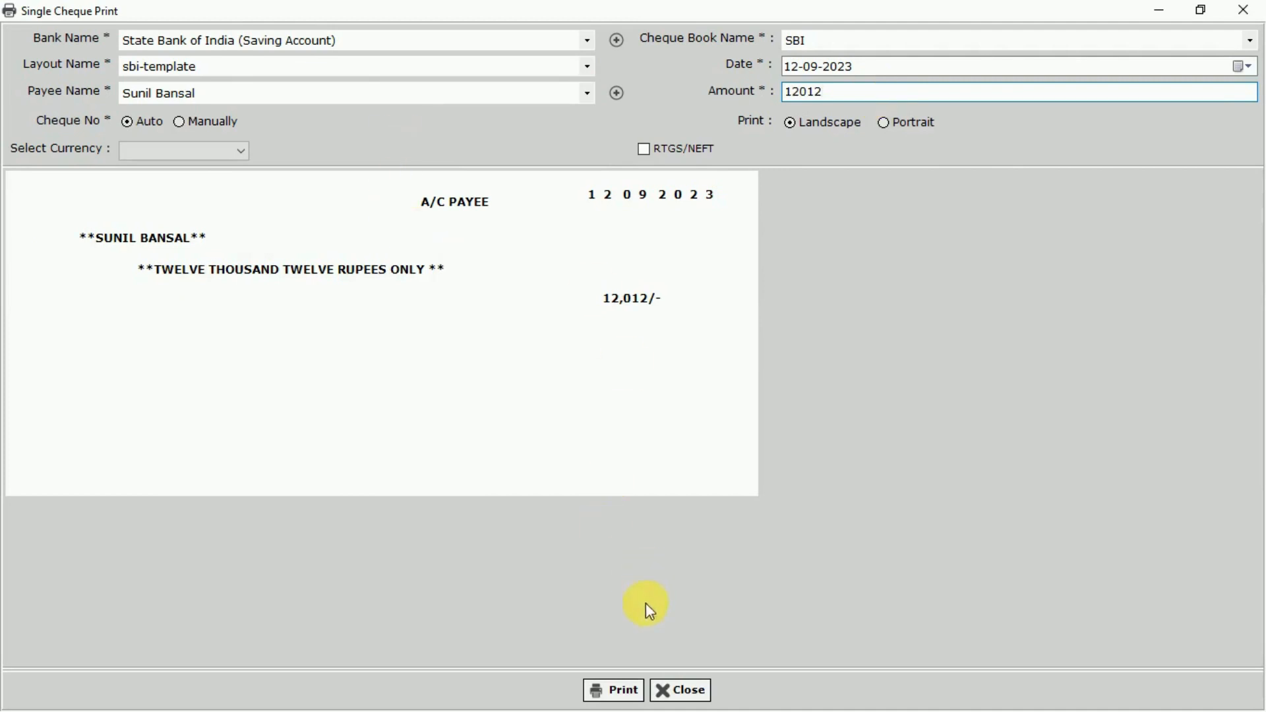
Print the cheque from the preview to a PDF named cheque-1.
click(630, 693)
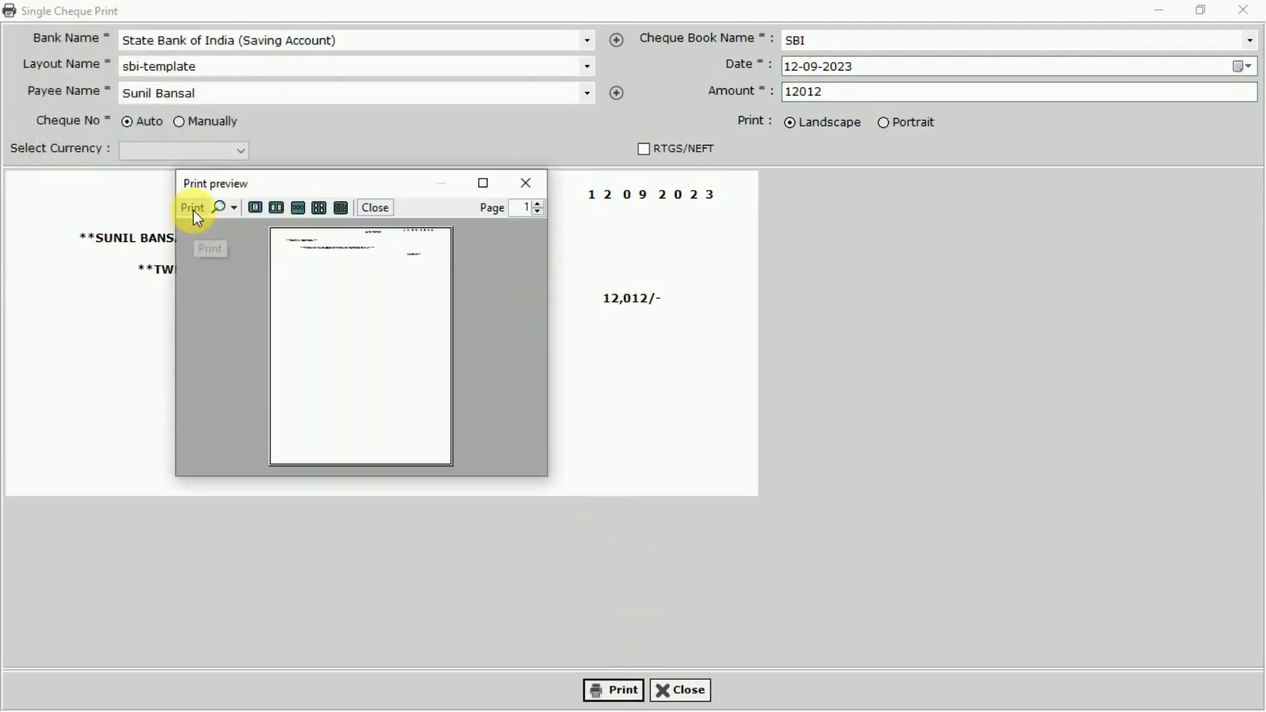
click(193, 209)
click(257, 557)
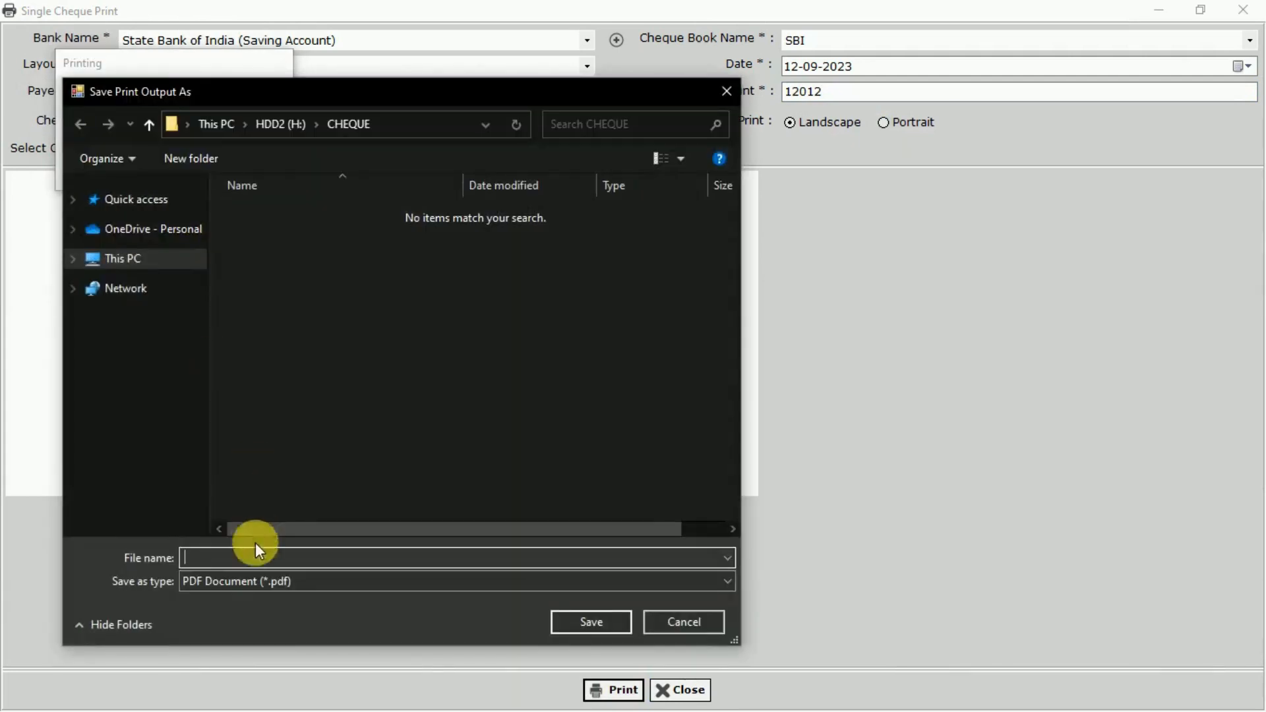
text(cheque-1)
click(592, 623)
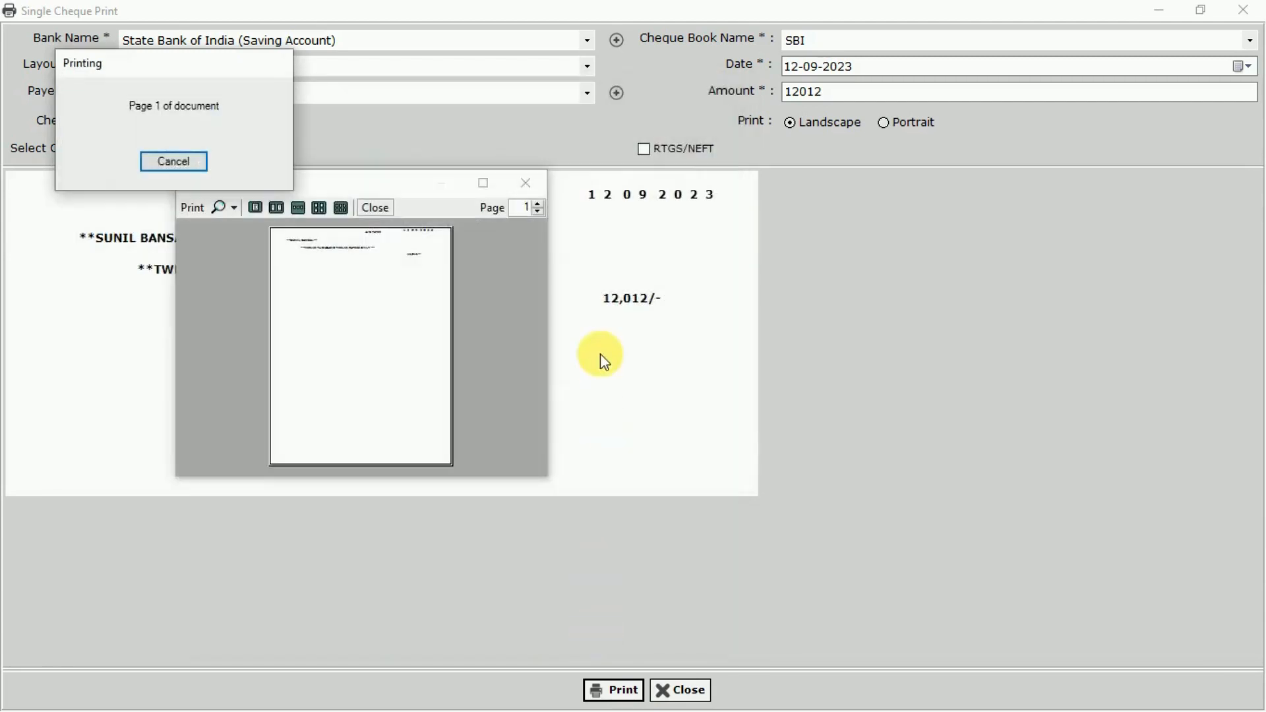
click(696, 428)
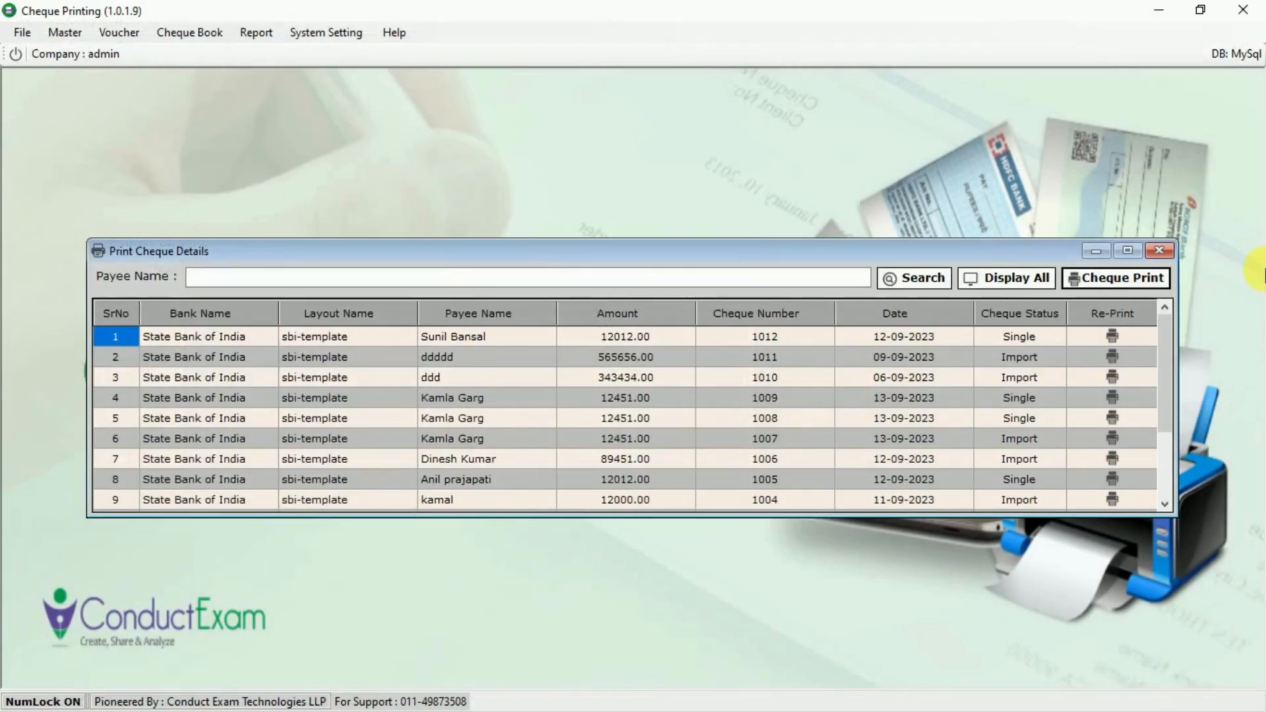
Review the new cheque entry's payee, amount, number and date, then close the history.
click(534, 340)
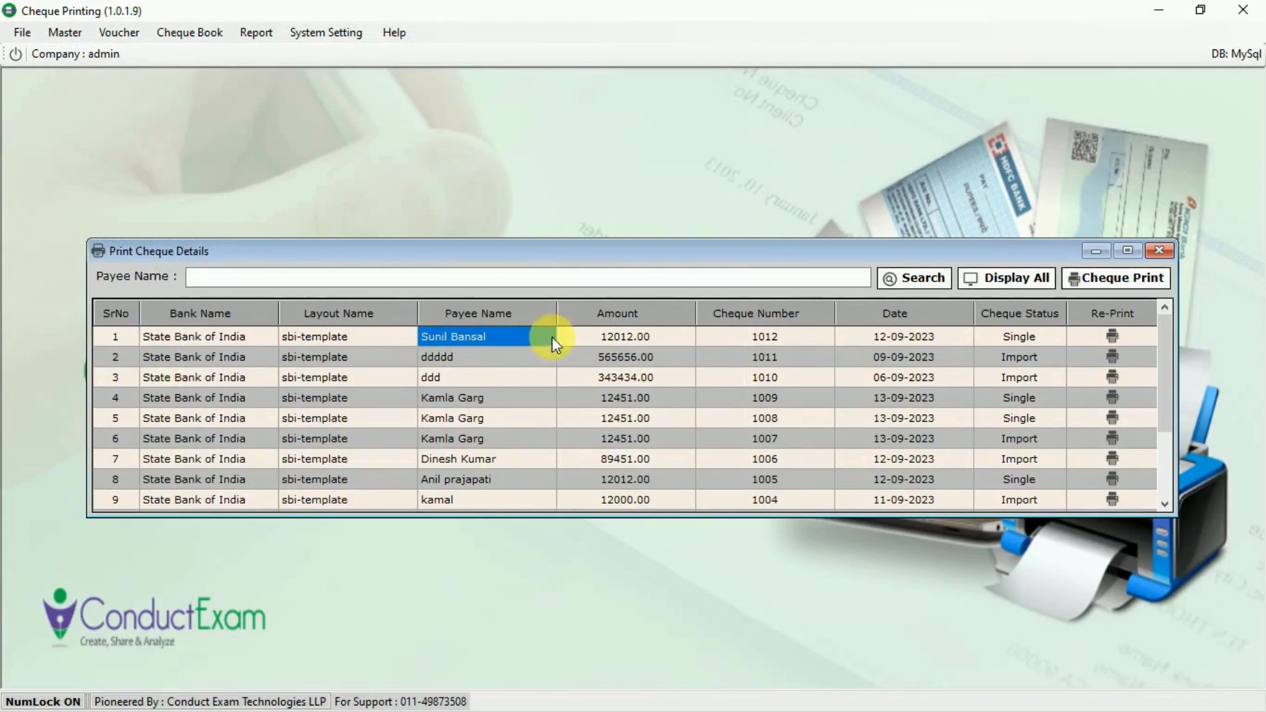
click(679, 340)
click(814, 339)
click(950, 337)
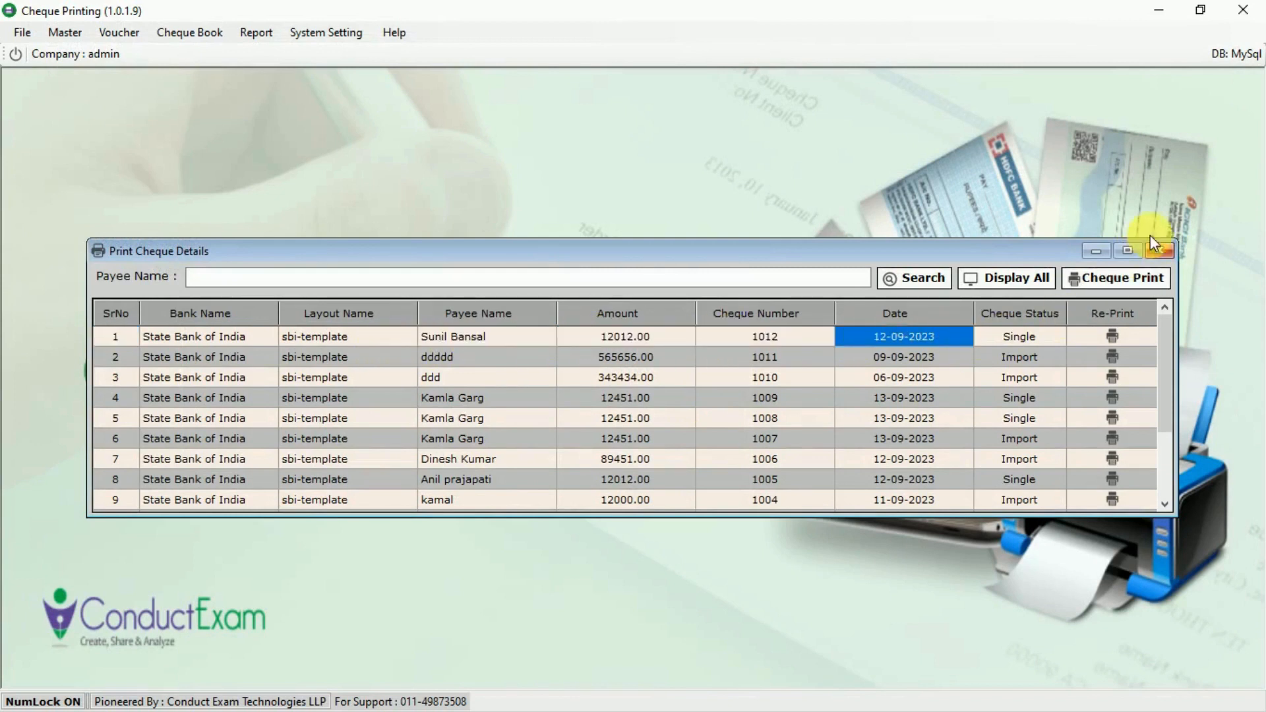
click(1159, 250)
From Excel Bulk Printing, save the Excel file structure as Payee list, then go to the CHEQUE folder.
click(198, 33)
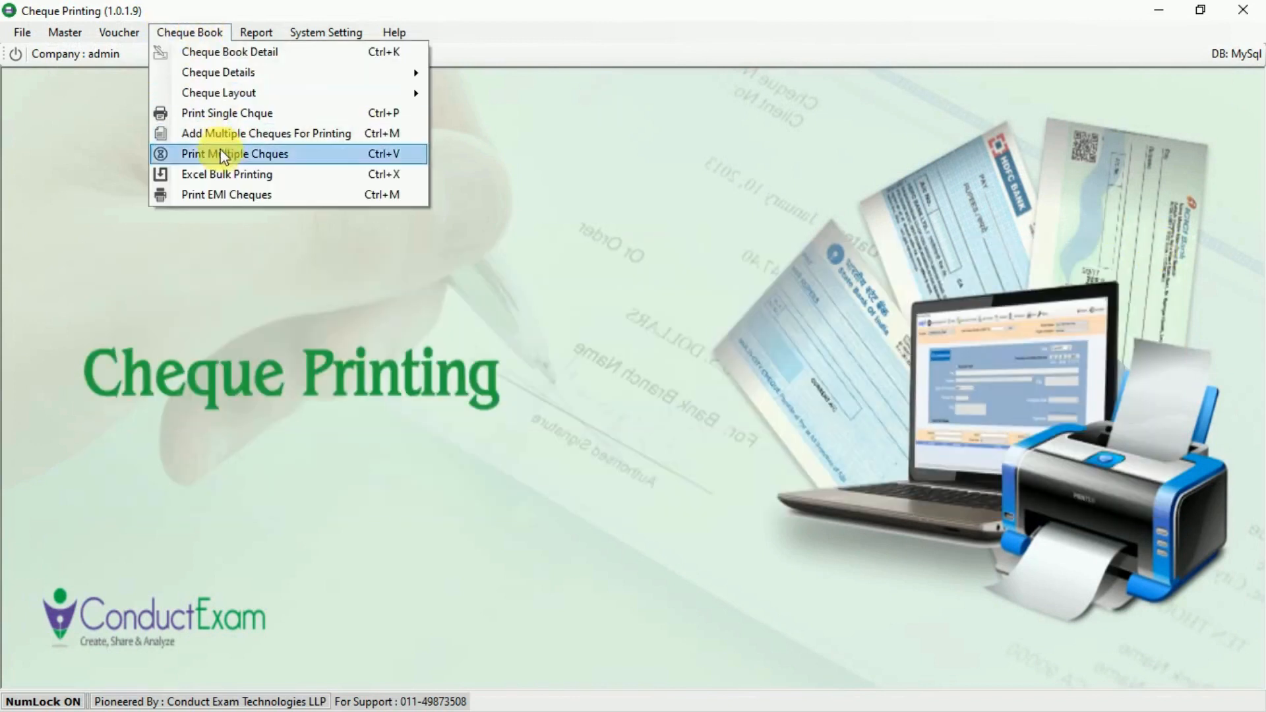
click(244, 176)
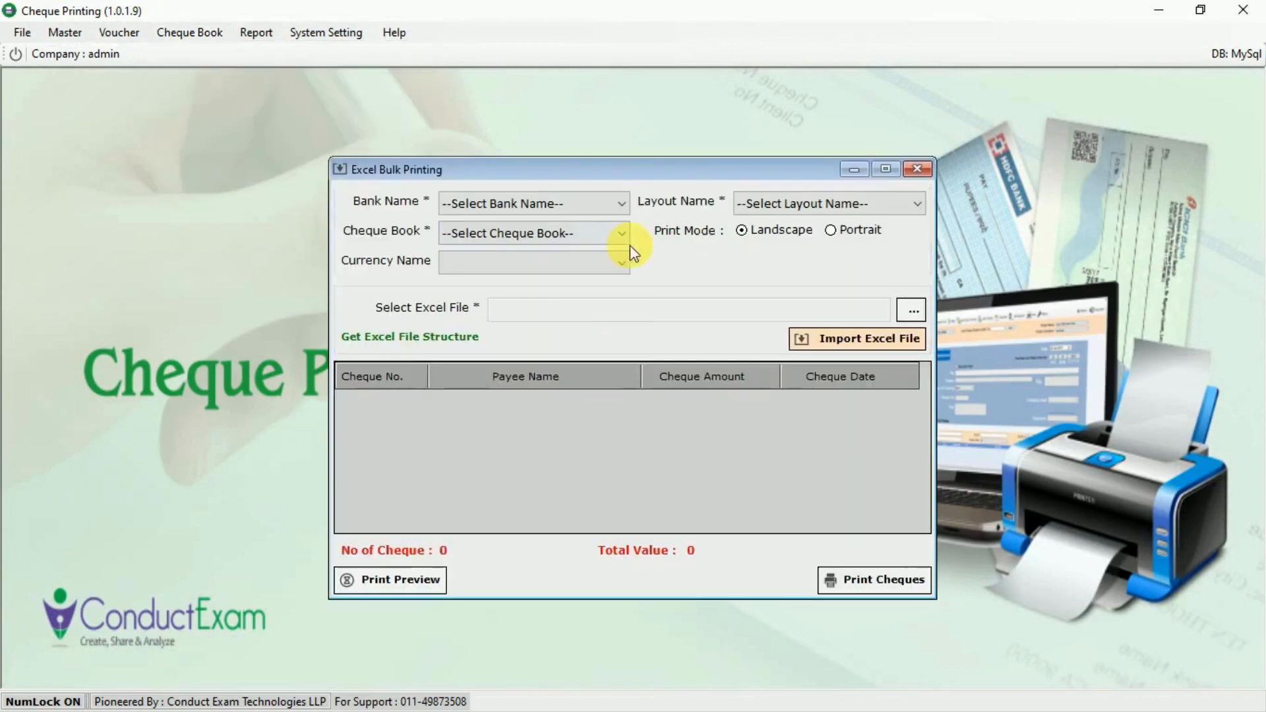
click(474, 340)
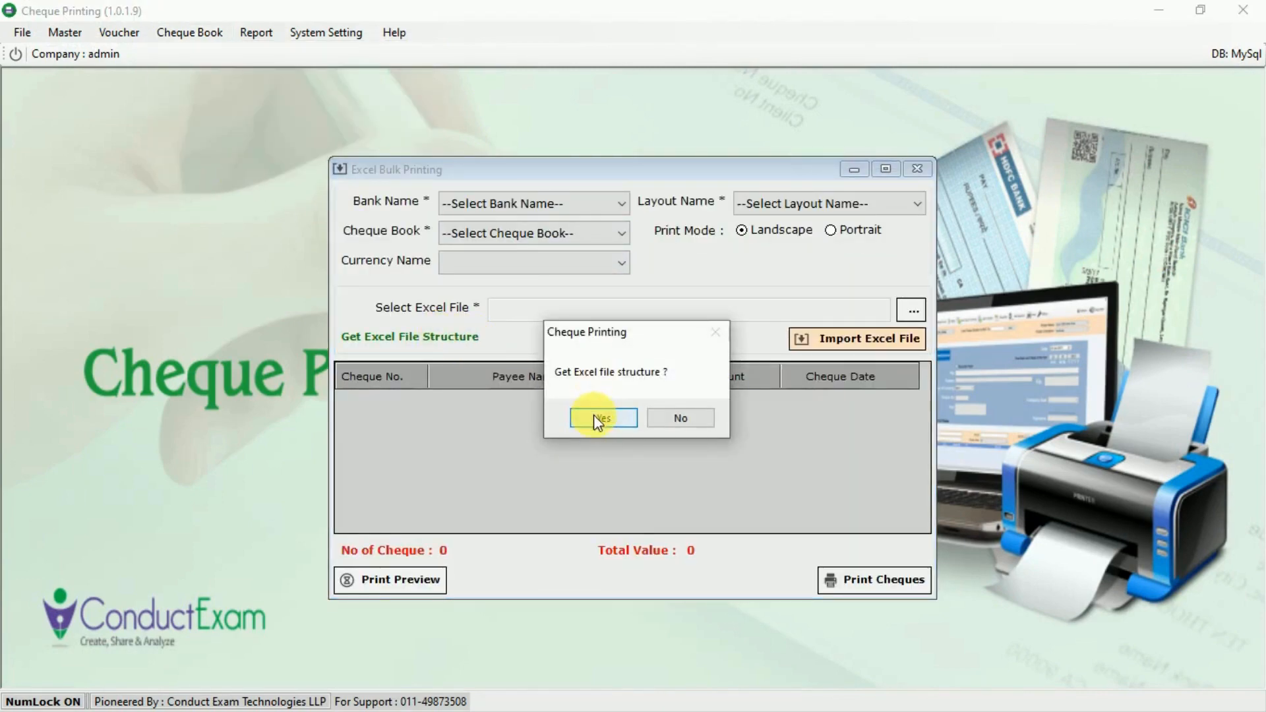
click(594, 415)
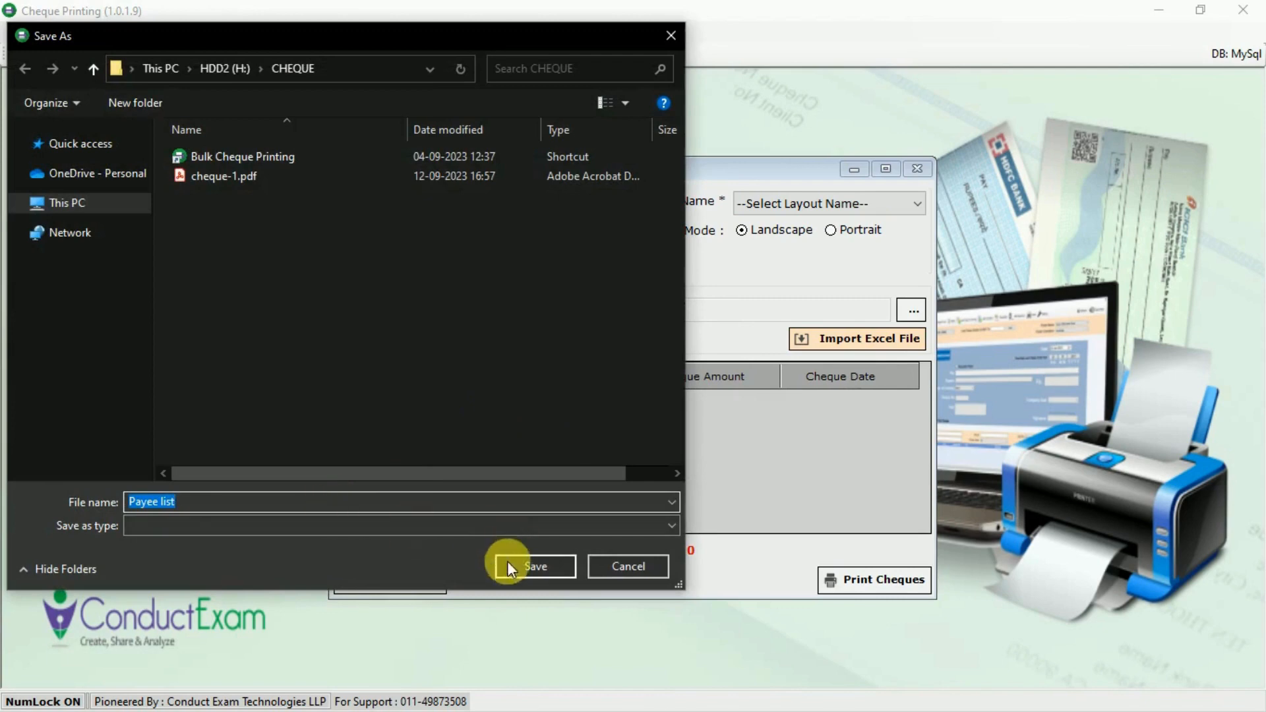
click(515, 567)
click(719, 427)
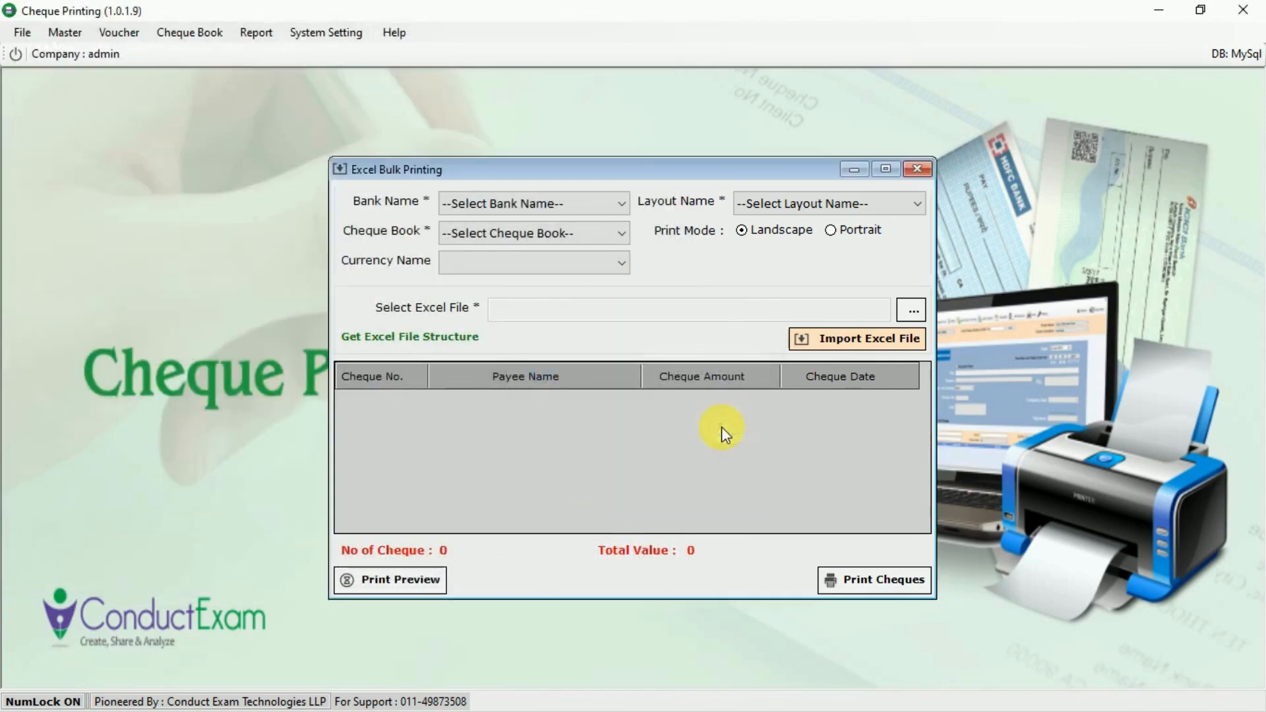
click(918, 169)
key(alt+Tab)
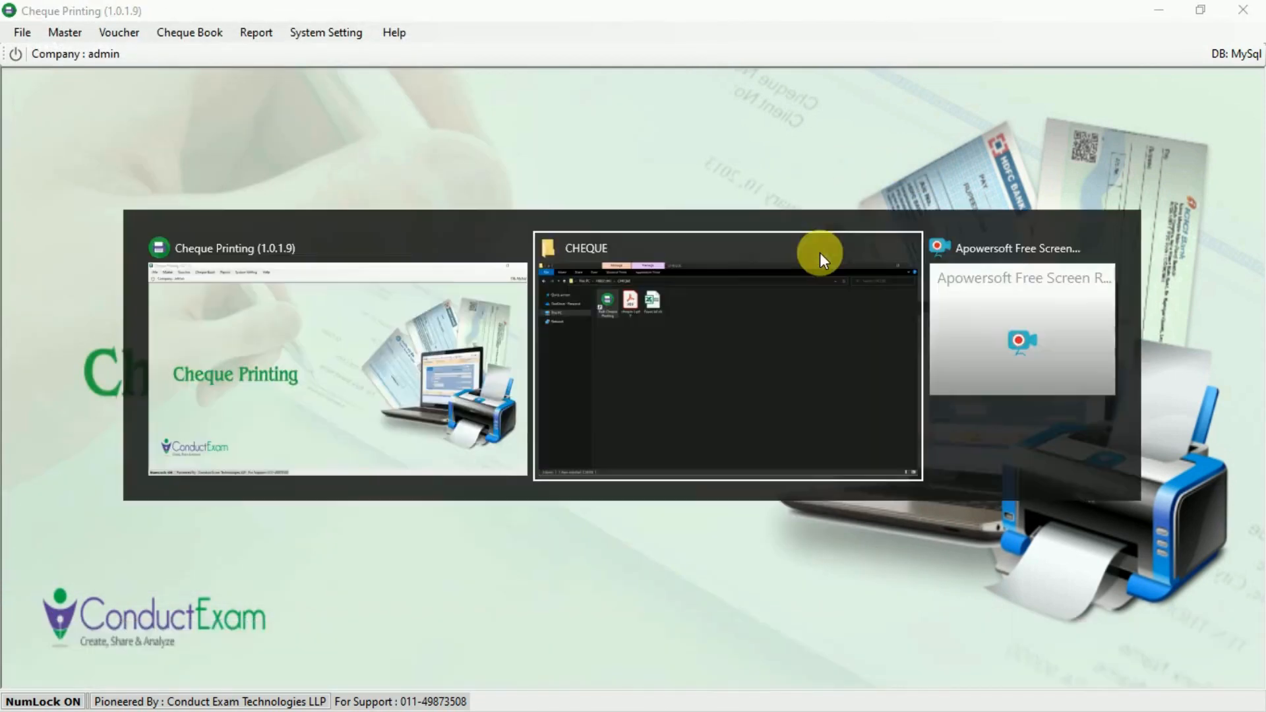
Open Payee list.xls and enter the two payee names in A2 and A3.
double_click(375, 153)
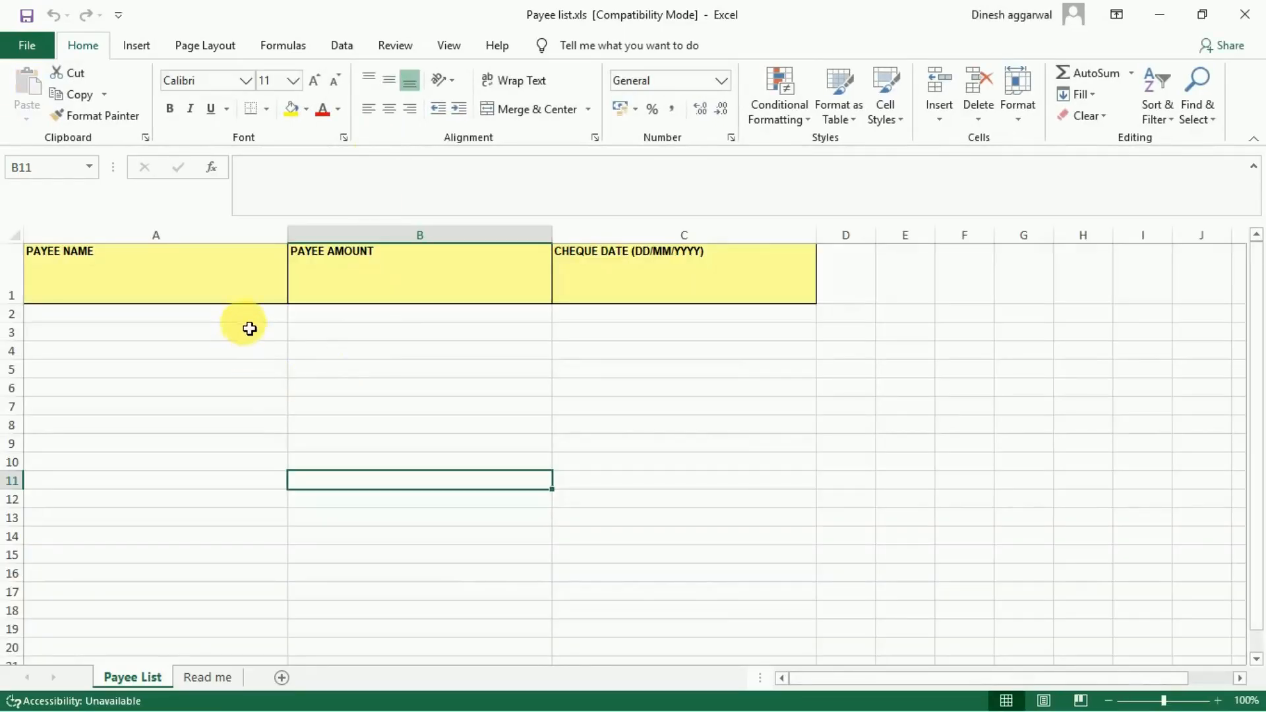
click(251, 326)
text(Anil garg)
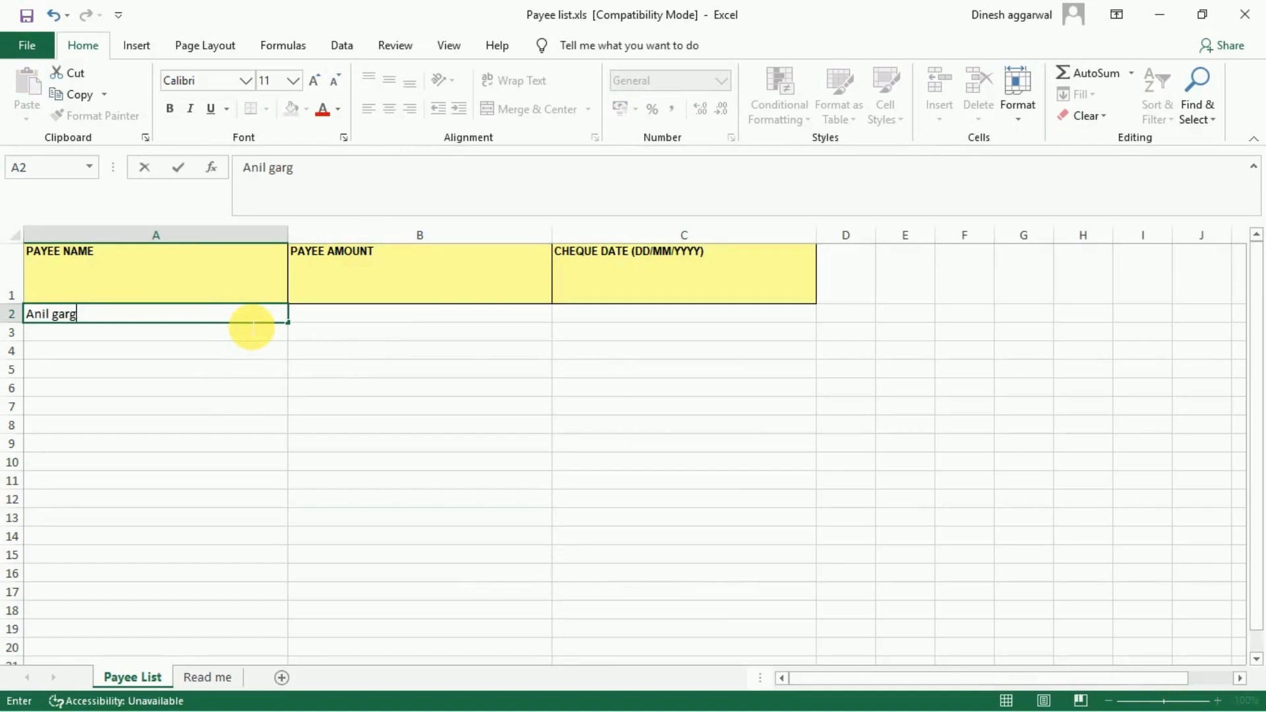
key(Return)
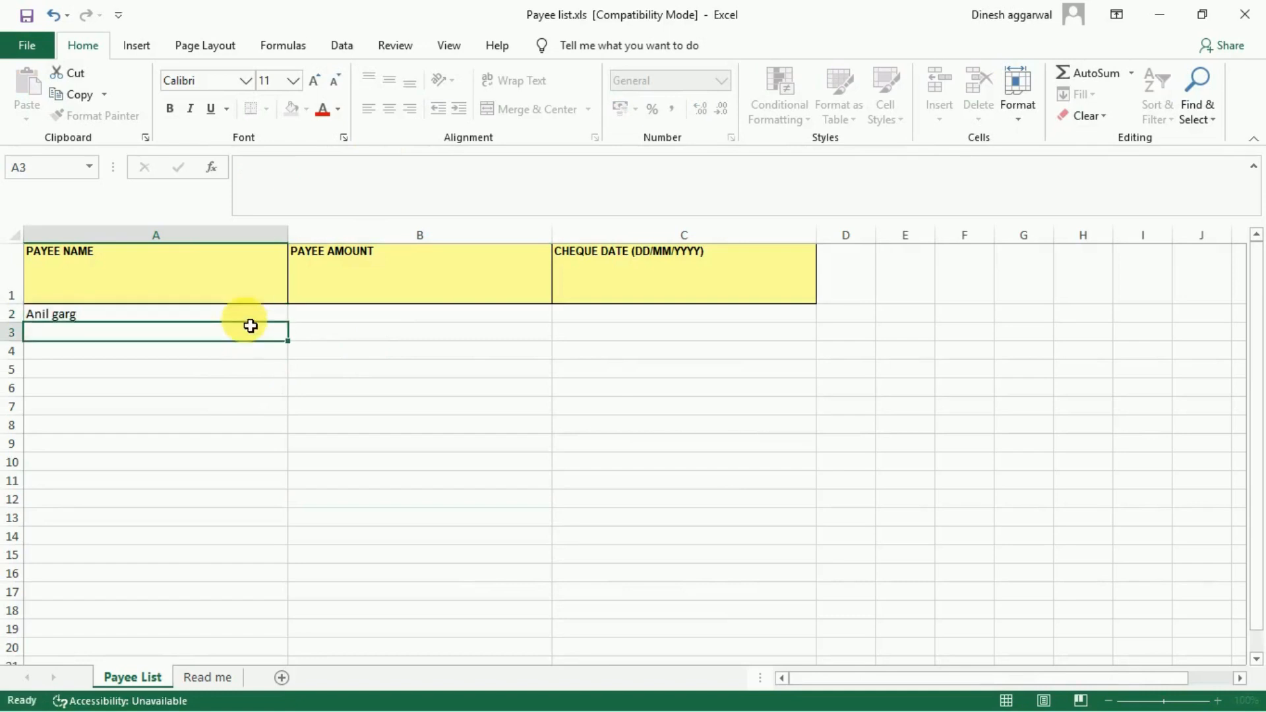
text(Vimal kumar)
key(Tab)
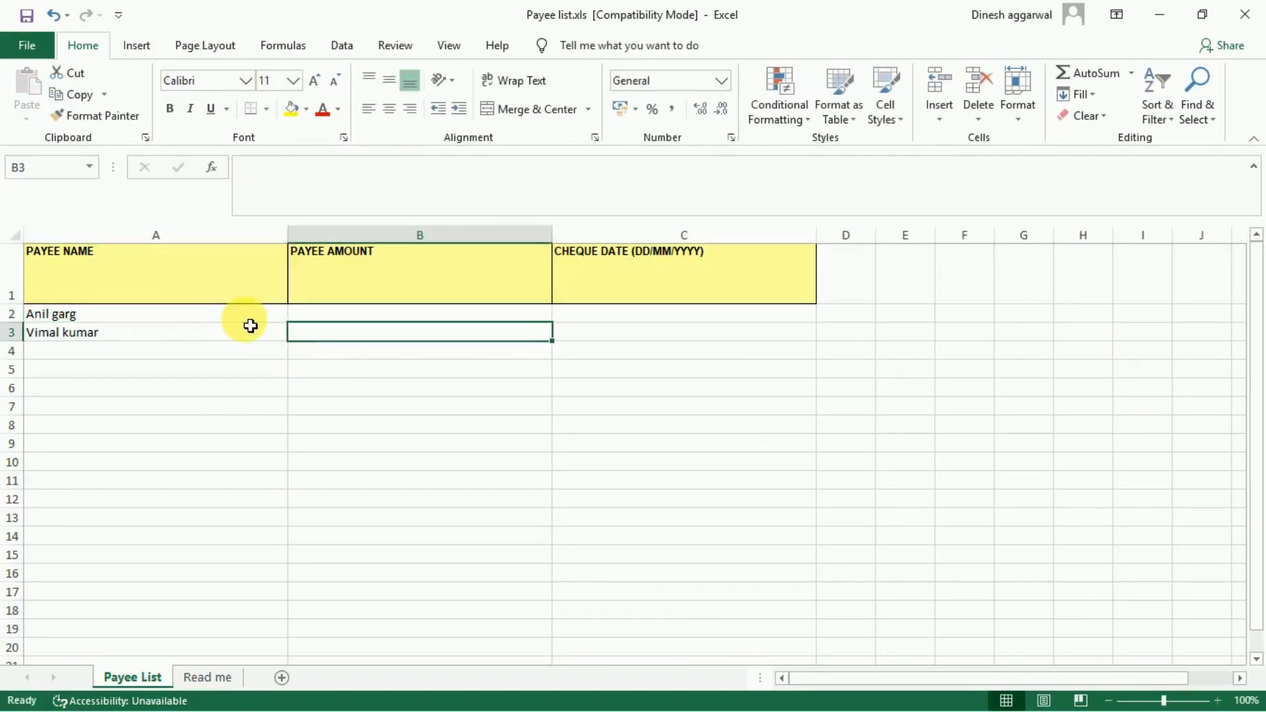
Enter amounts 45610 and 45110 for the two payees in column B.
key(Up)
text(45)
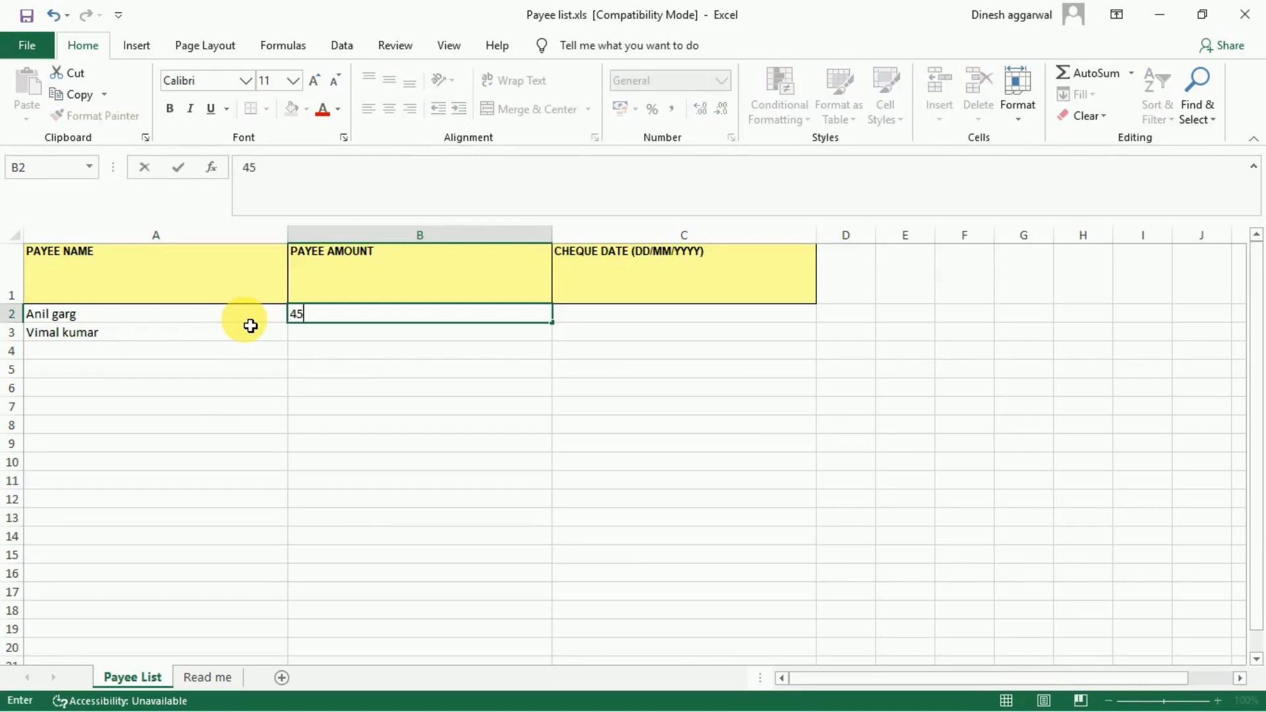
key(Return)
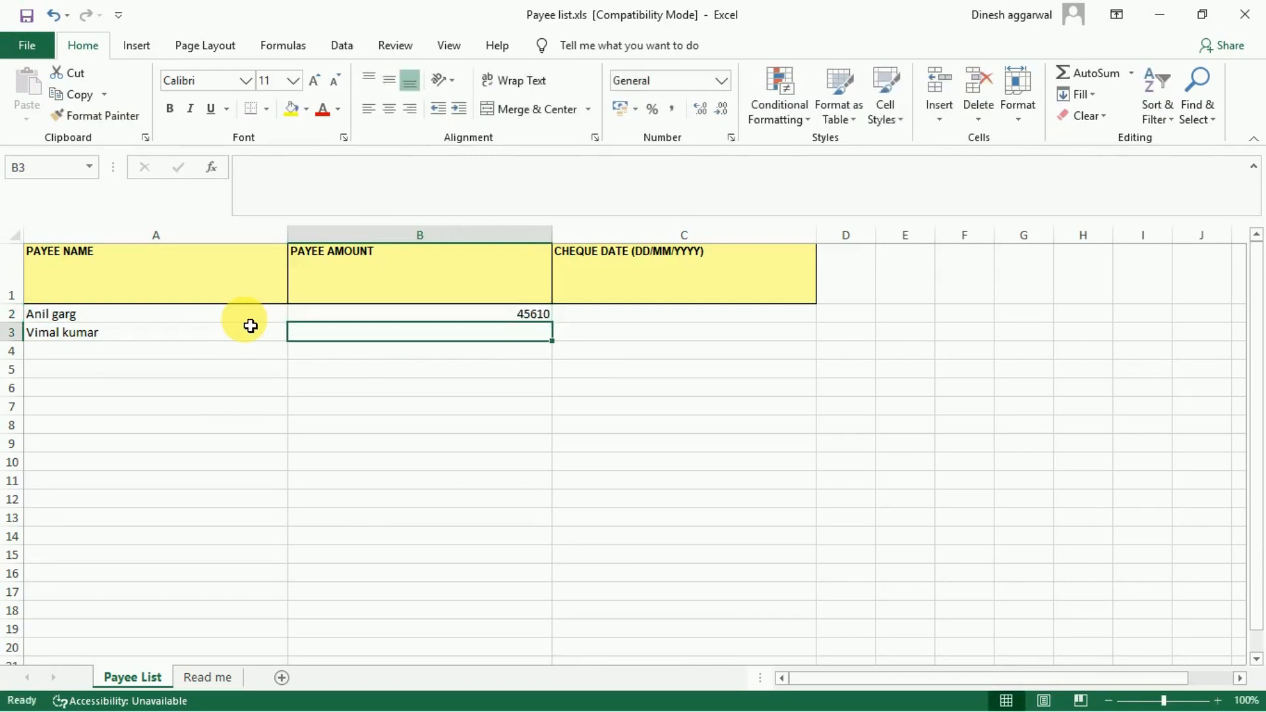
text(4511)
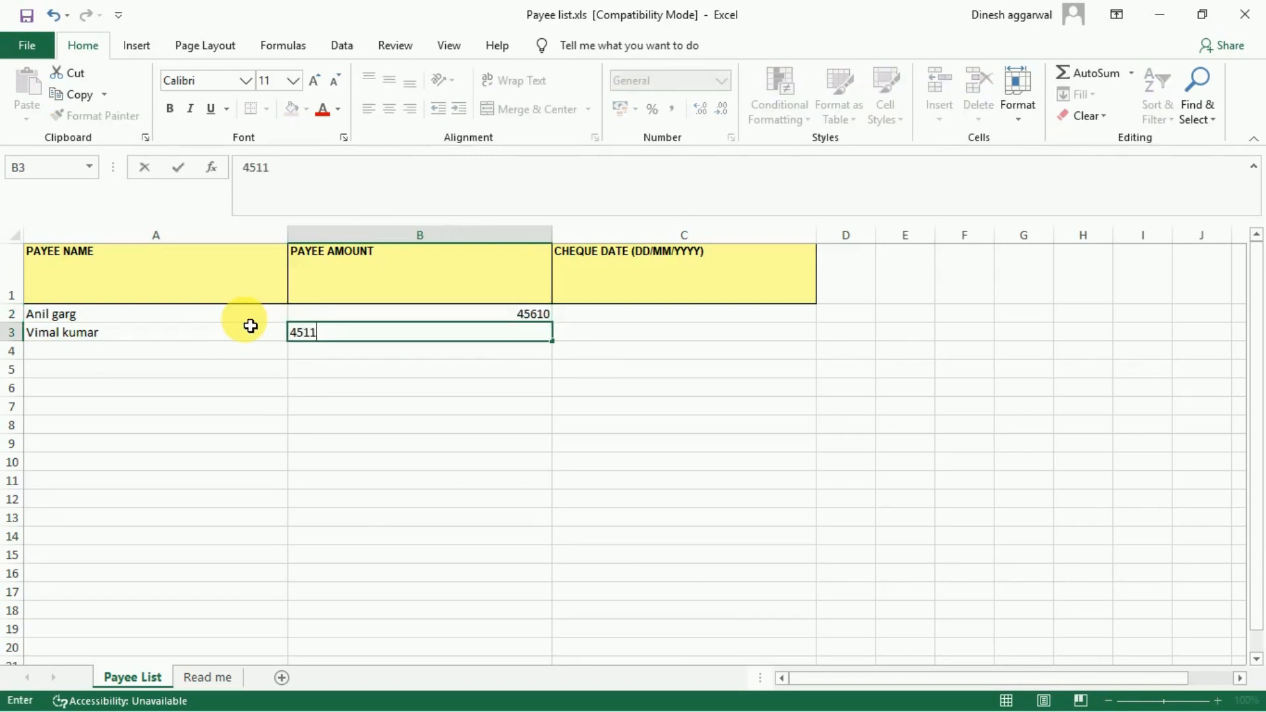
text(0)
key(Return)
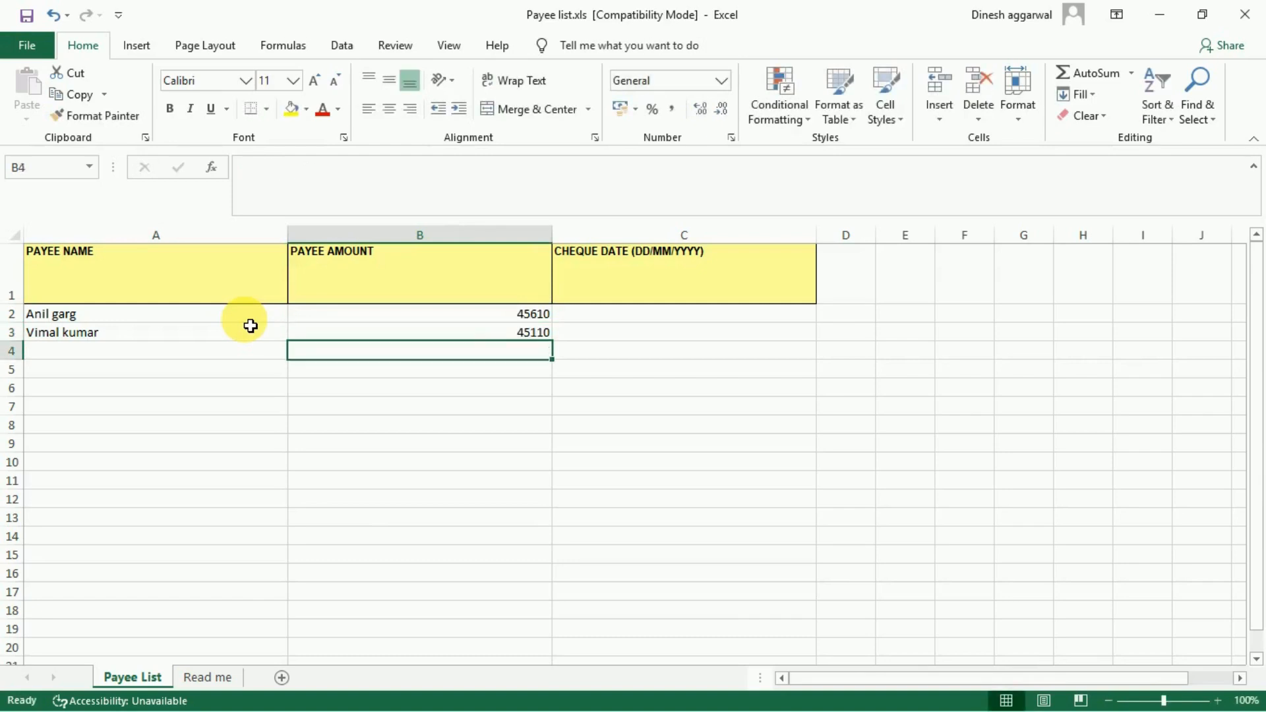
Set both payees' cheque dates in C2 and C3 to 12-09-2023.
click(667, 300)
click(679, 316)
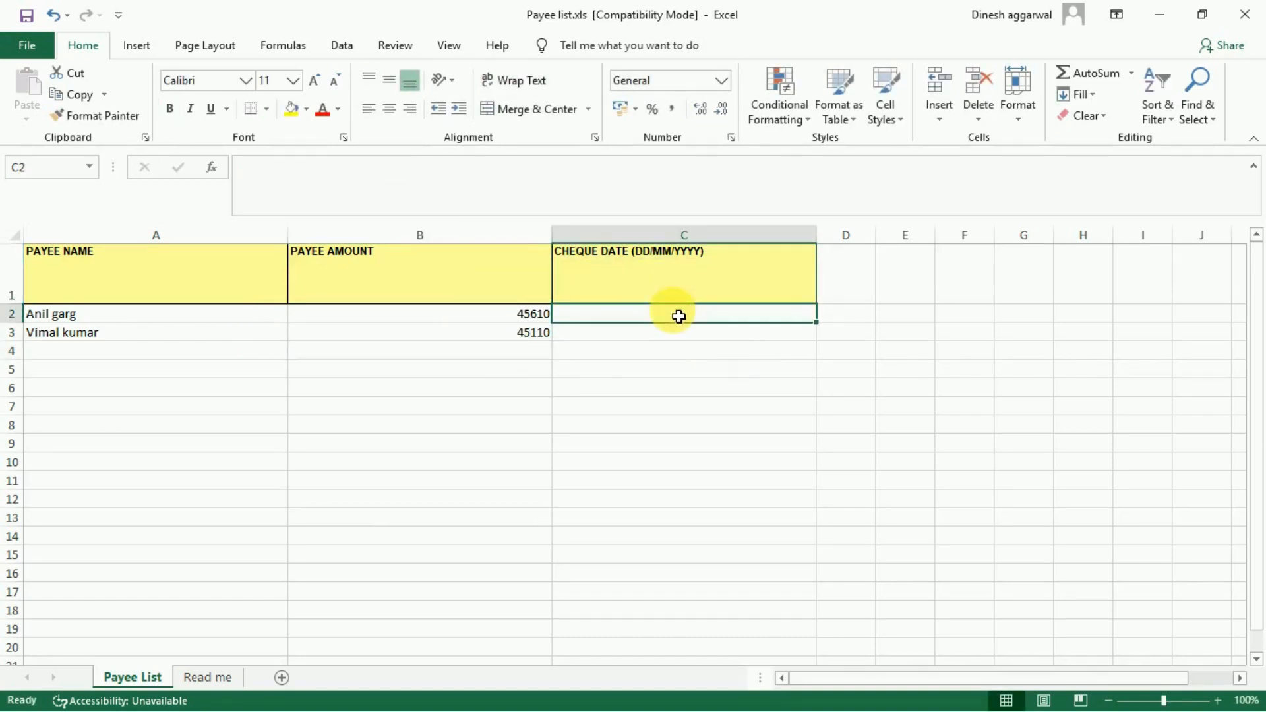
text(12-923)
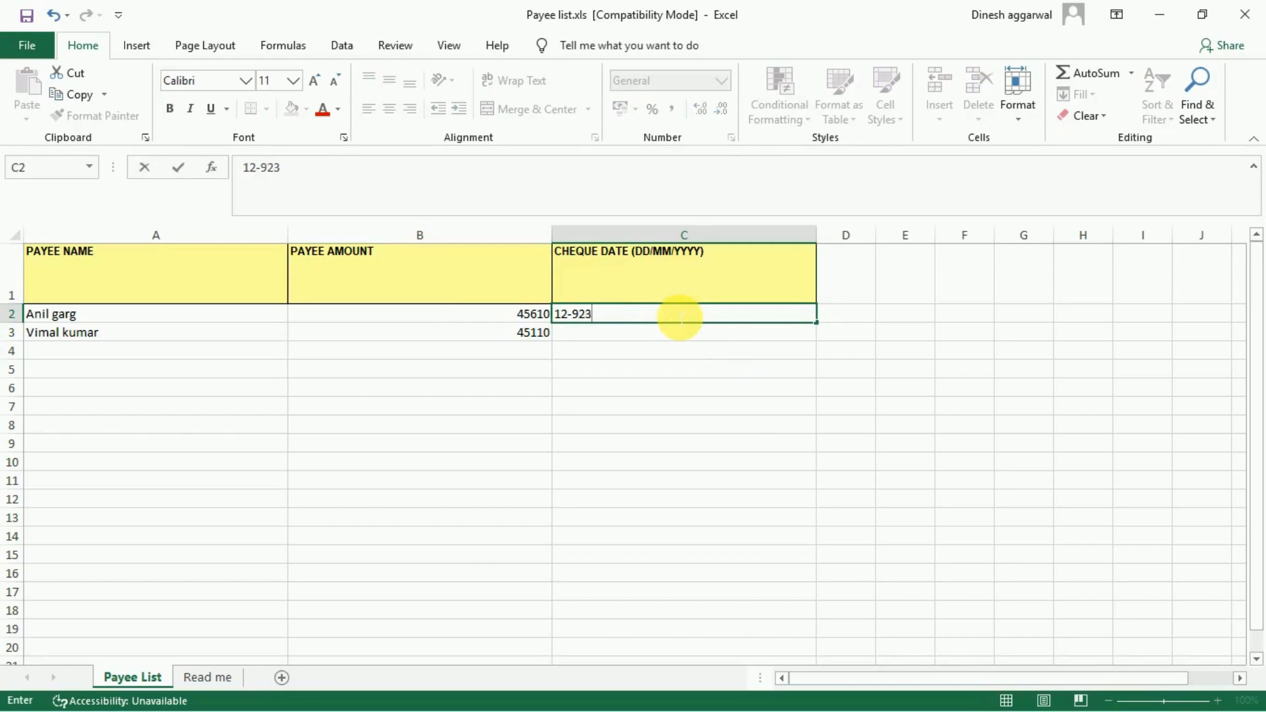
key(Return)
click(679, 316)
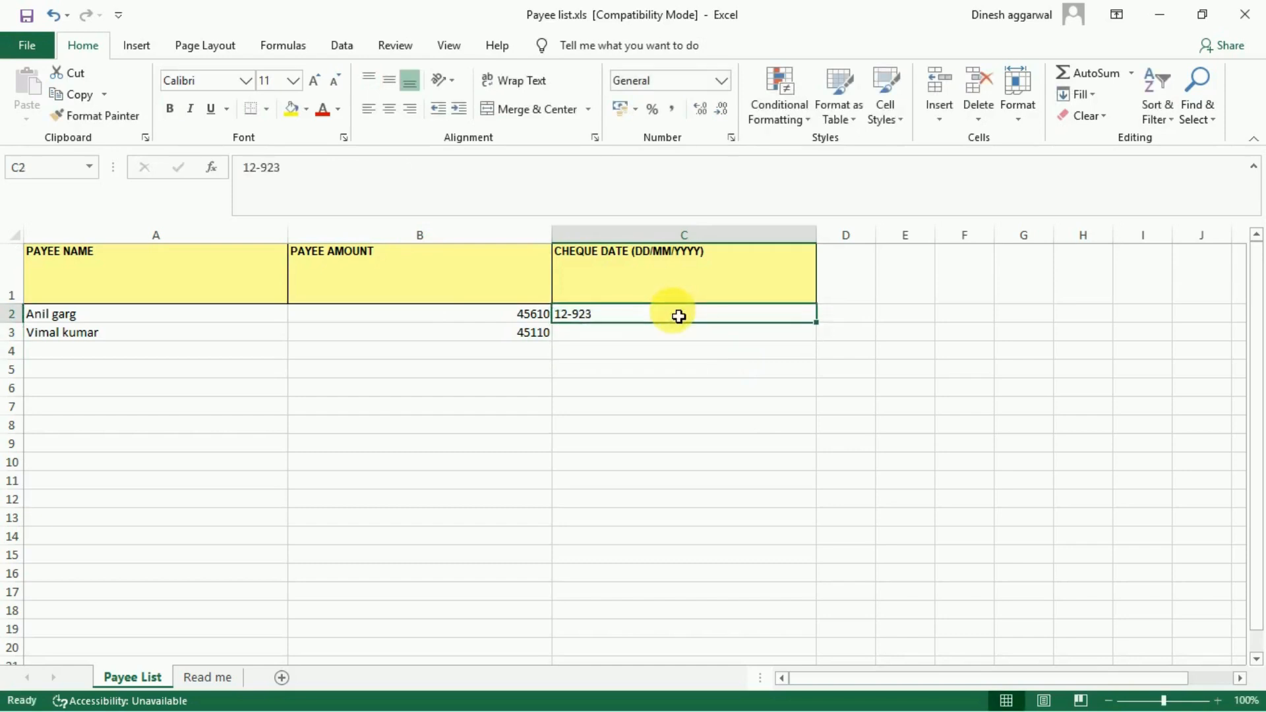
text(12)
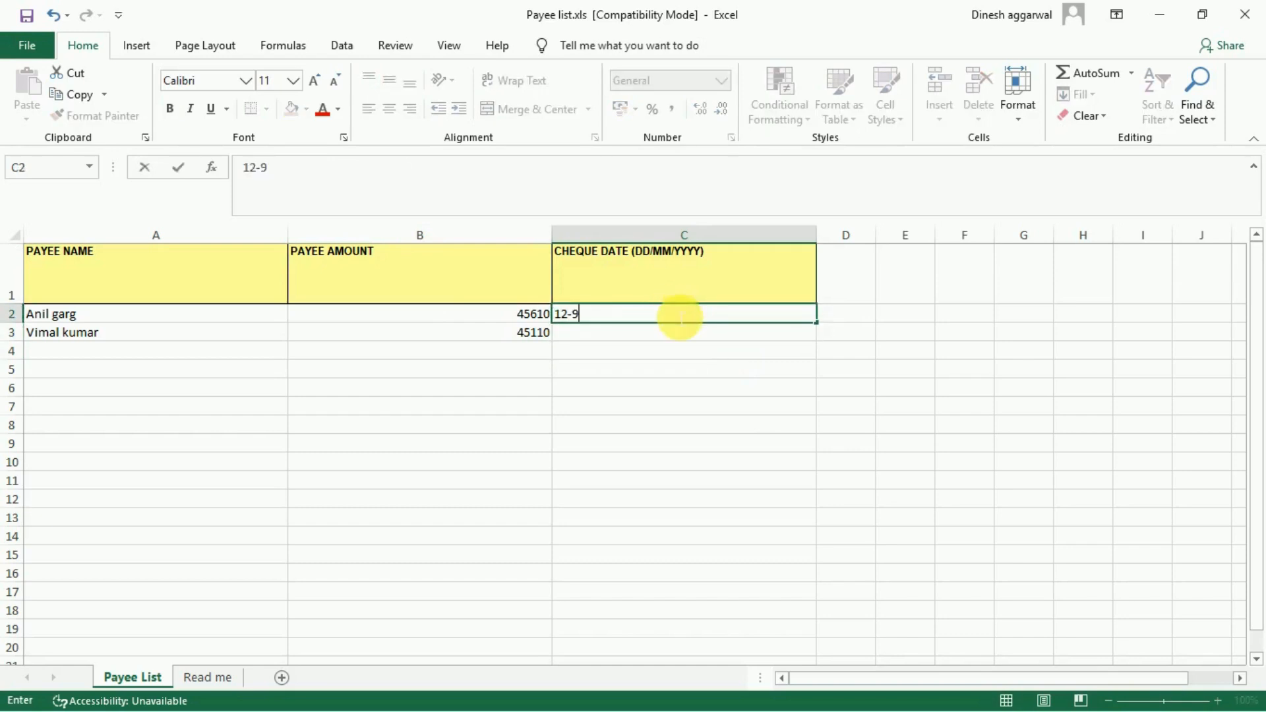
text(-09-2023)
key(Return)
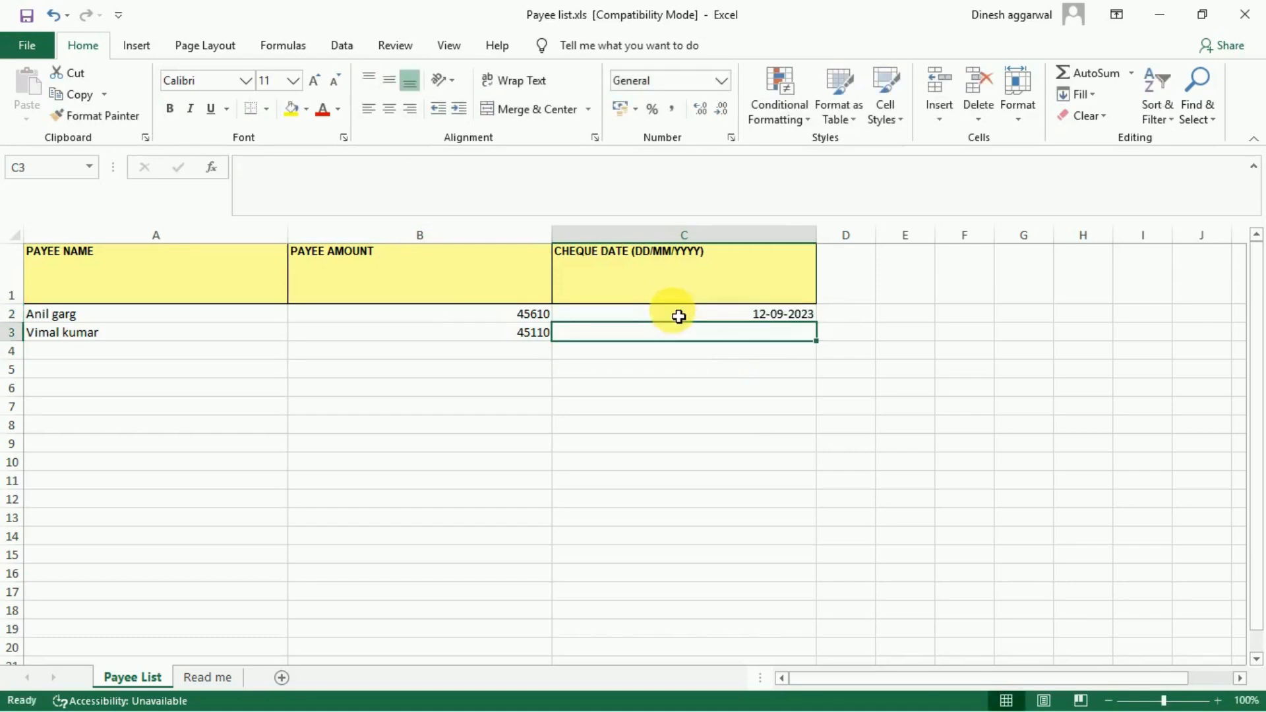
click(679, 316)
key(ctrl+c)
key(Down)
key(Return)
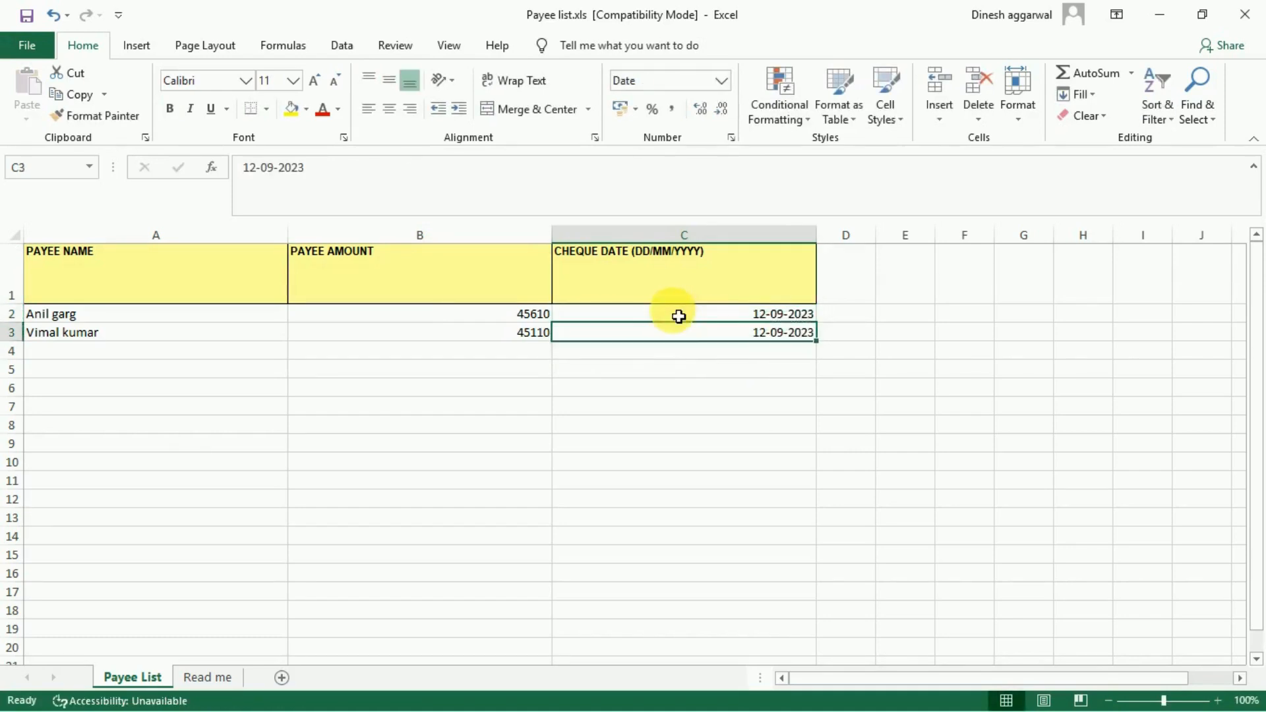
Save the workbook in the older .xls format, close Excel, and return to Cheque Printing.
key(ctrl+s)
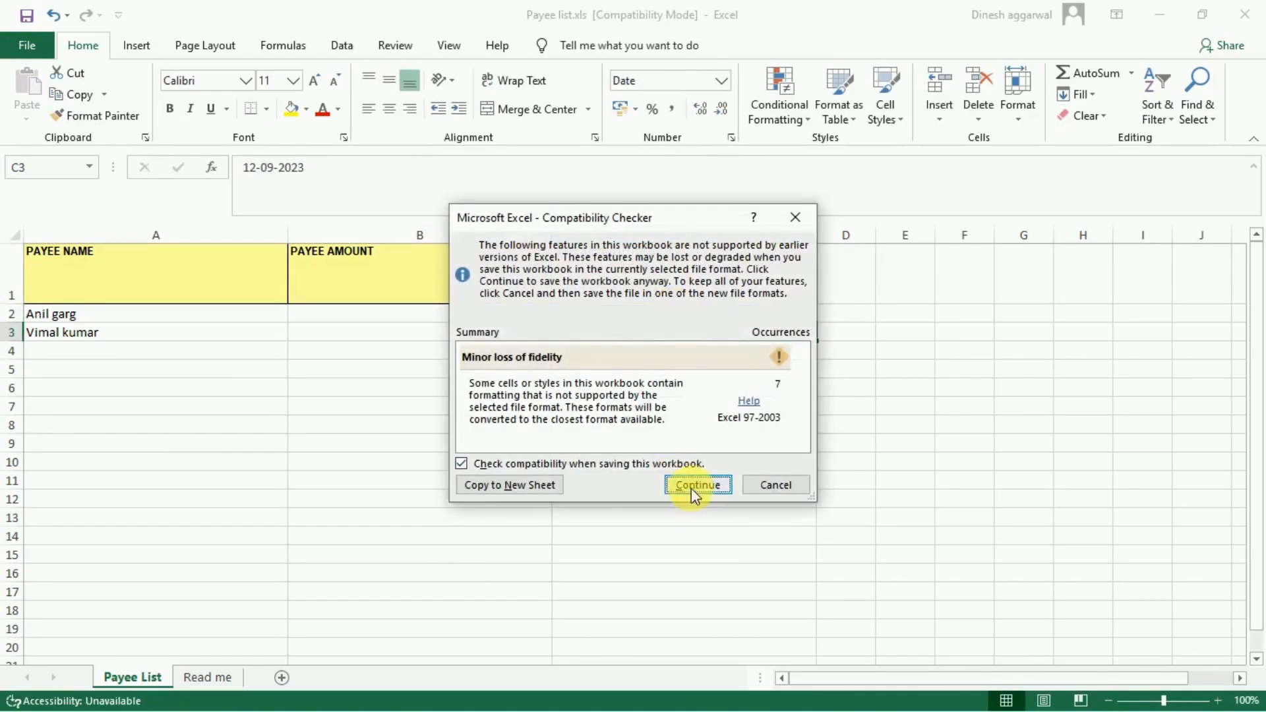
click(694, 484)
click(1246, 10)
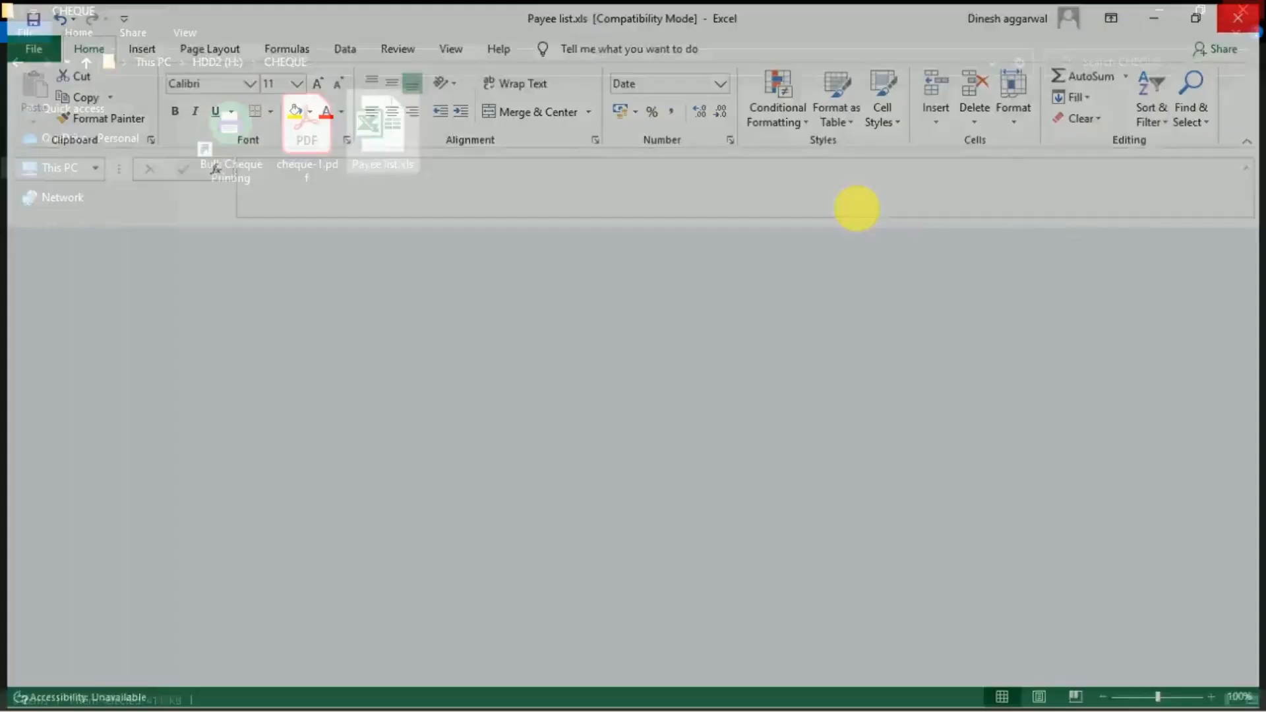
click(219, 155)
key(alt+Tab)
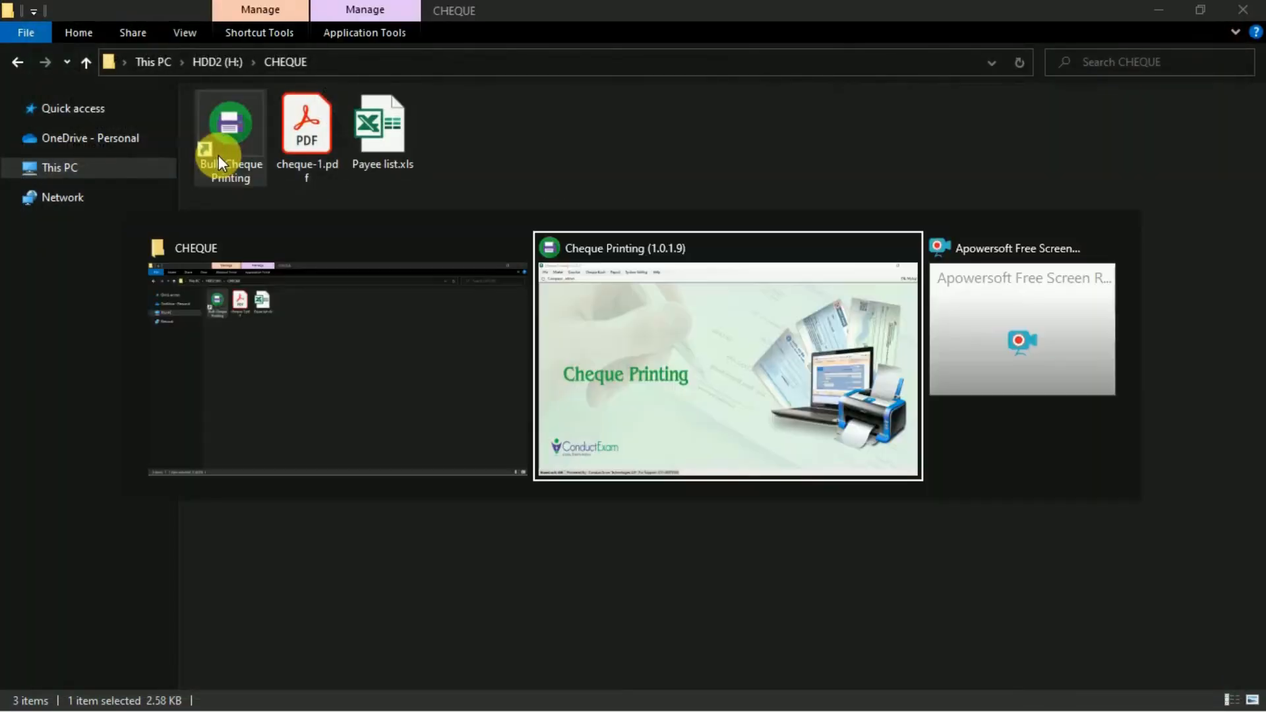
Start Excel bulk printing with State Bank of India, the sbi-template layout and the SBI cheque book.
click(206, 33)
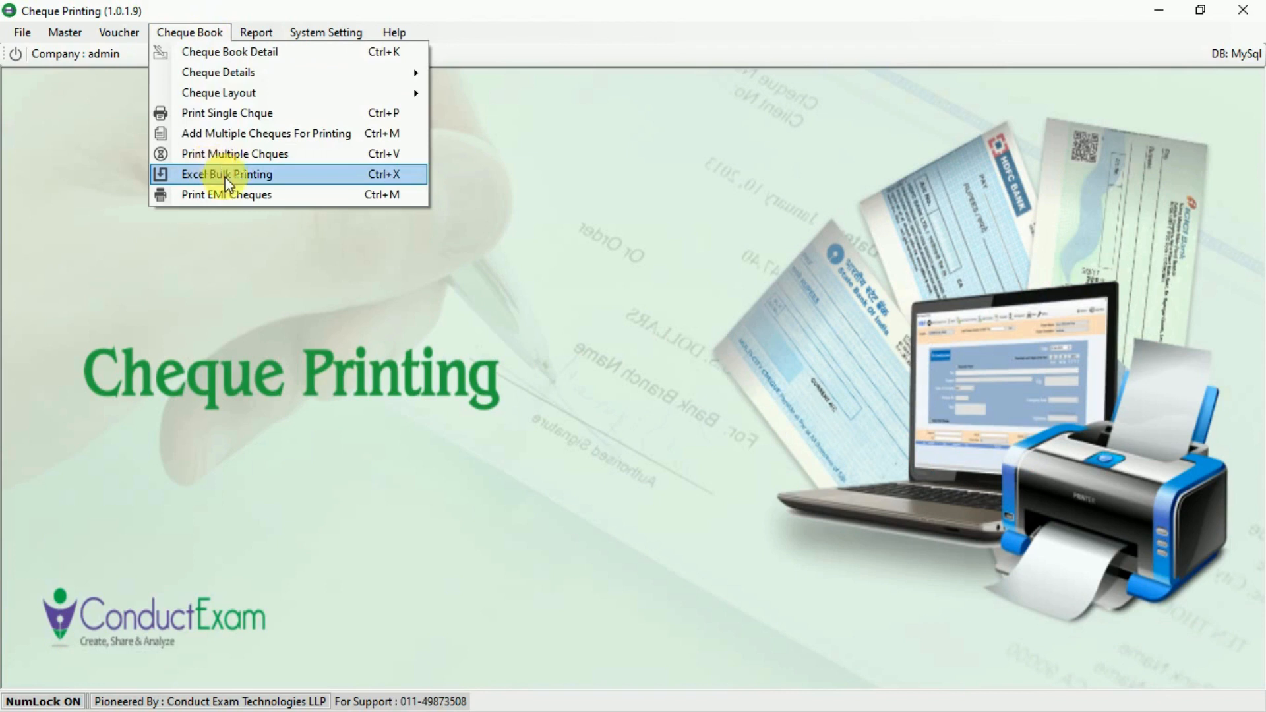
click(208, 173)
click(521, 204)
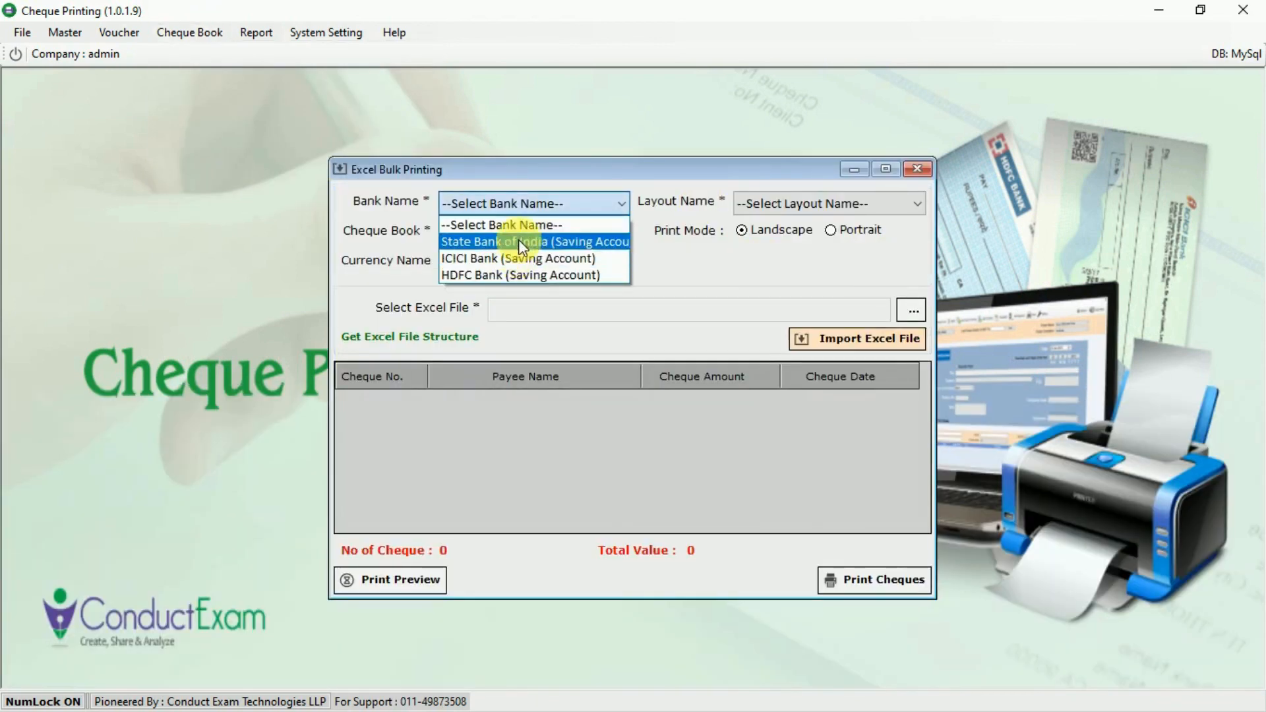
click(520, 232)
click(755, 204)
click(761, 241)
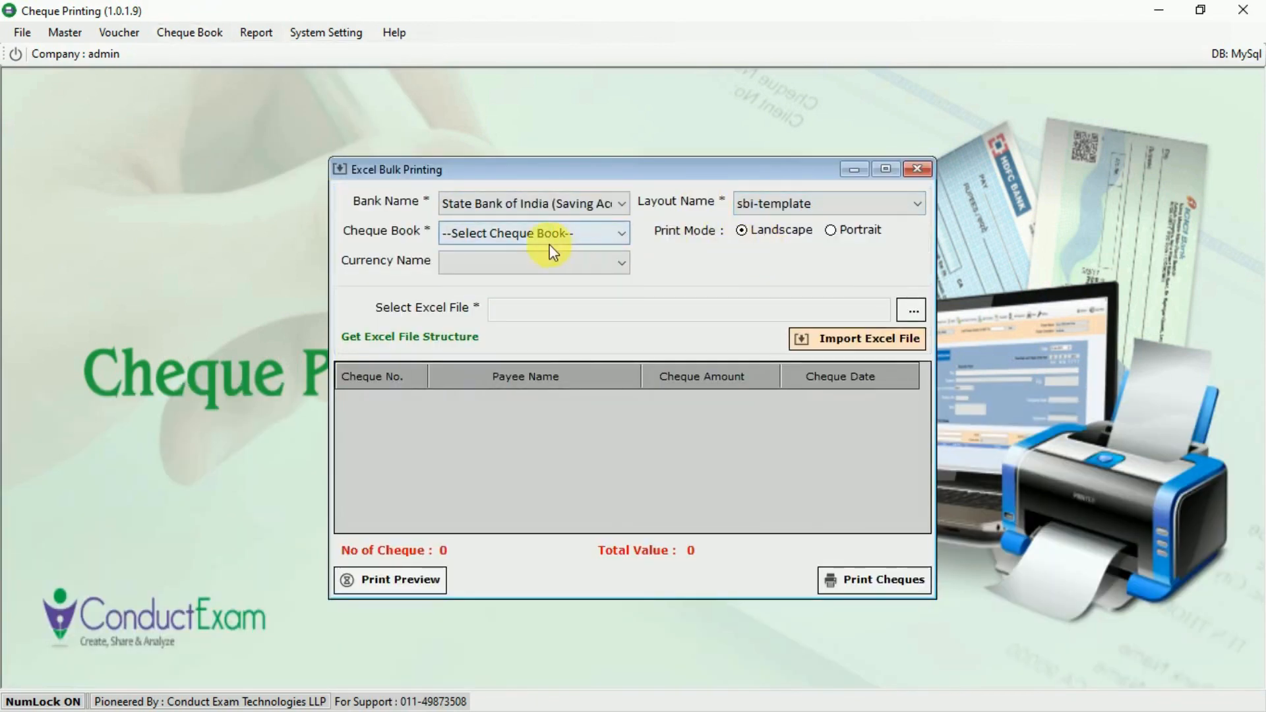
click(541, 234)
click(513, 264)
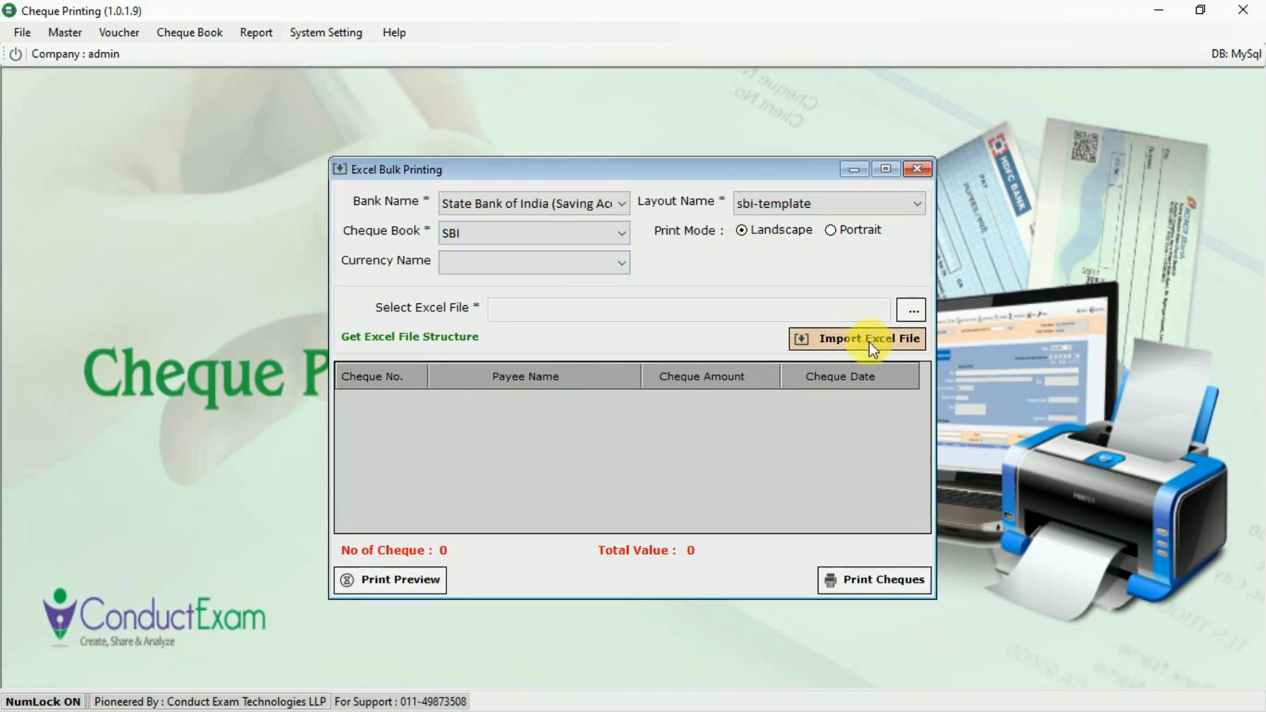
Import Payee list.xls and preview cheques 1013 and 1014 totalling 90720.
click(903, 310)
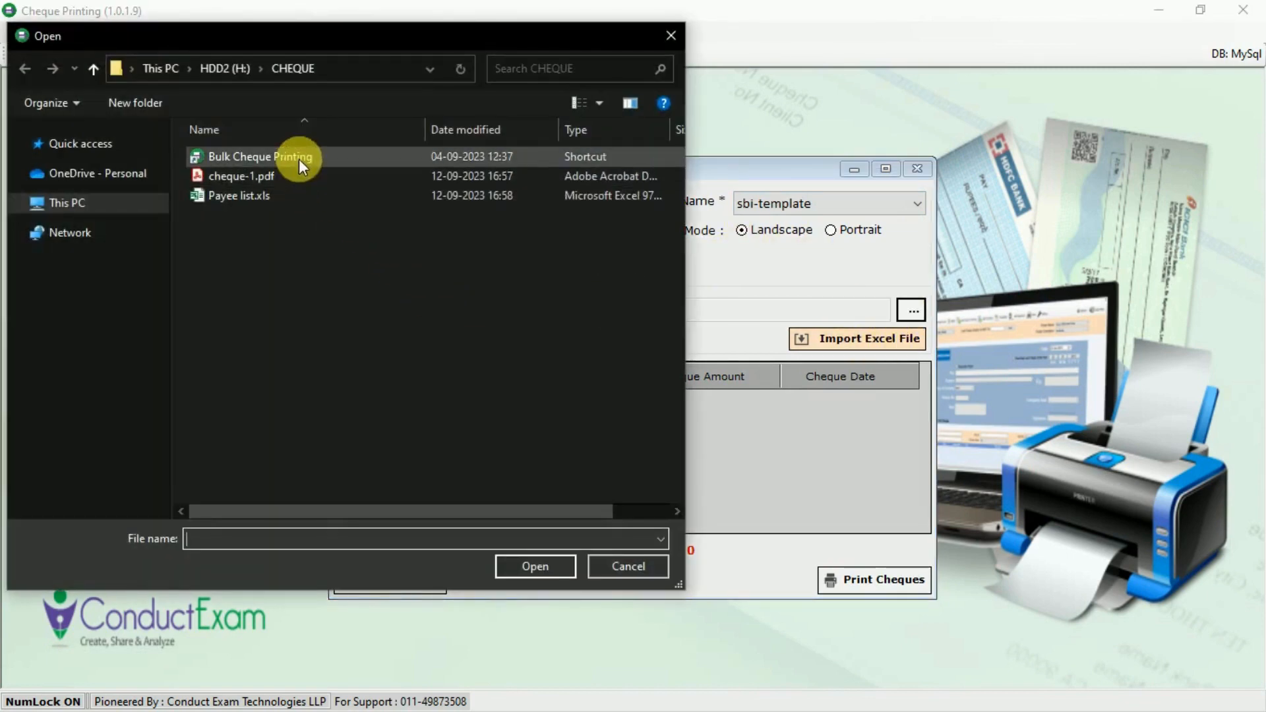
click(297, 198)
click(568, 558)
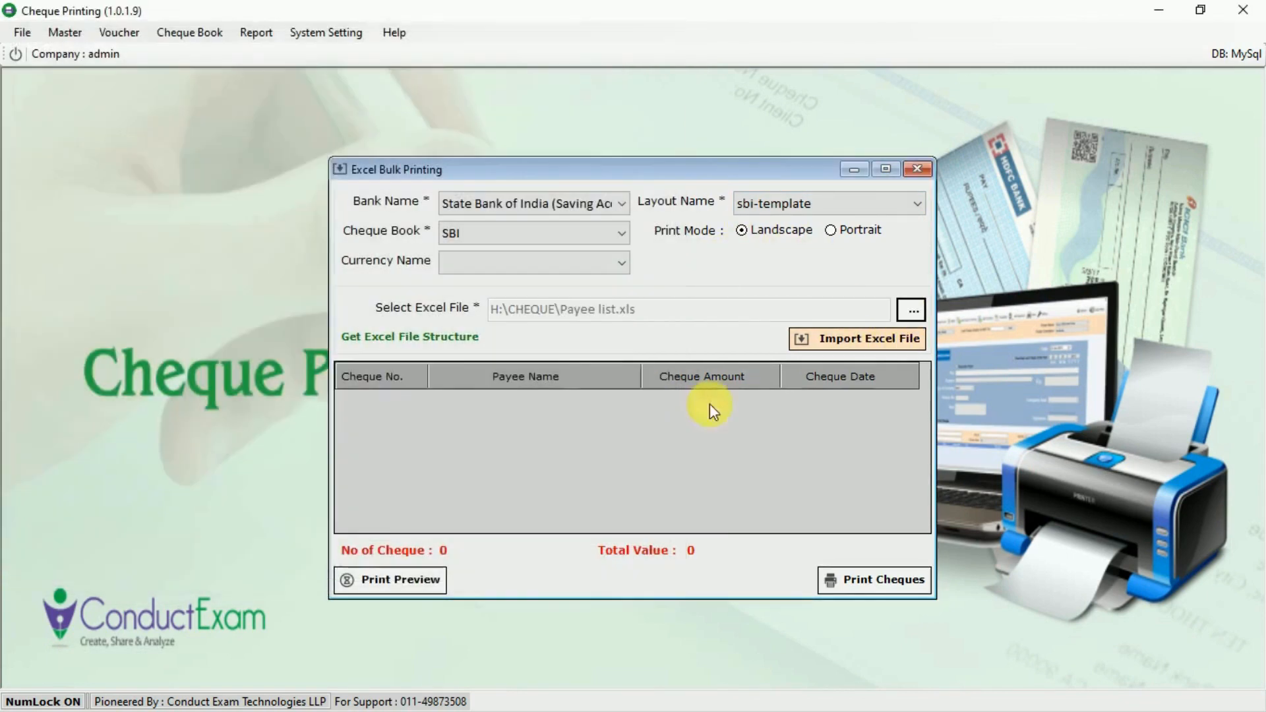
click(813, 336)
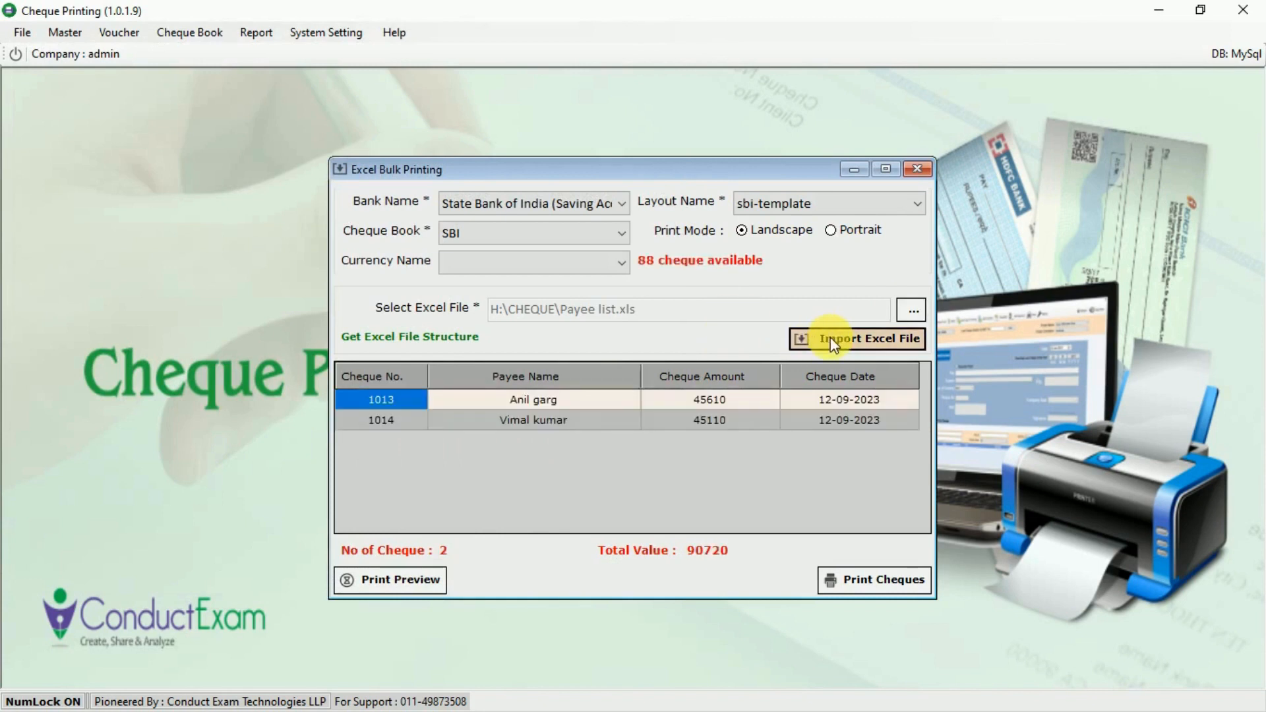
click(429, 579)
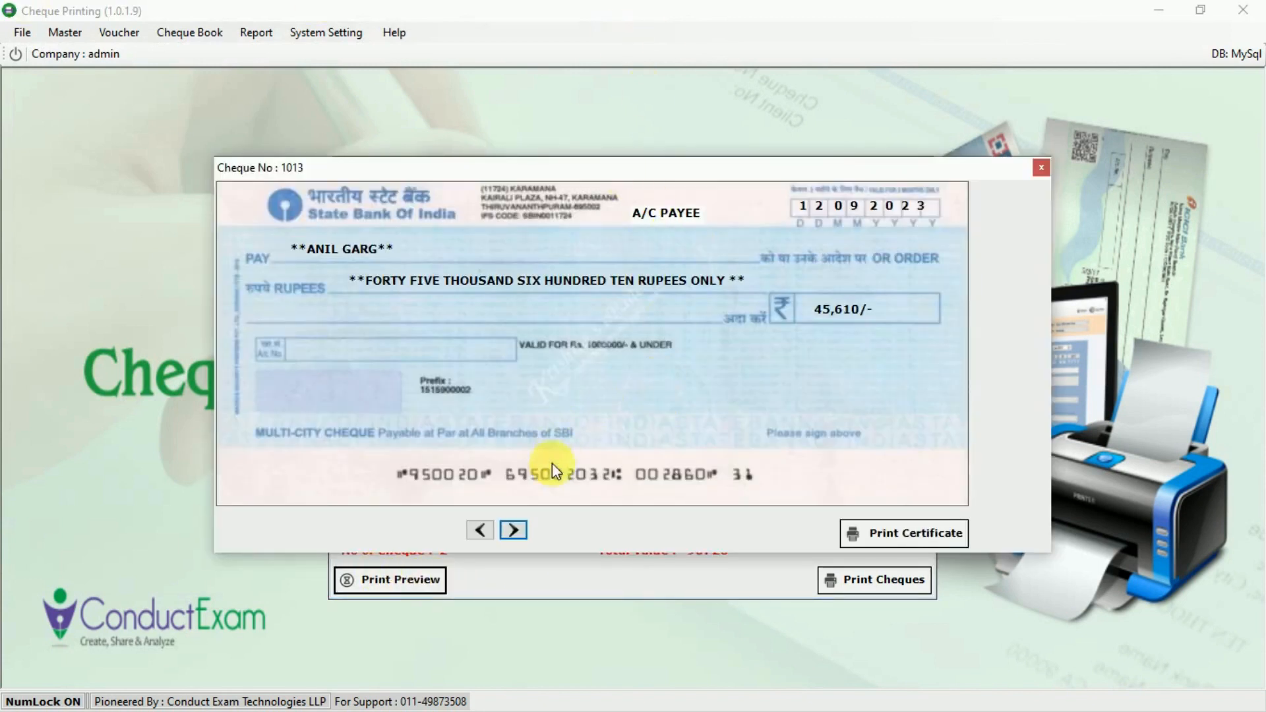
click(514, 530)
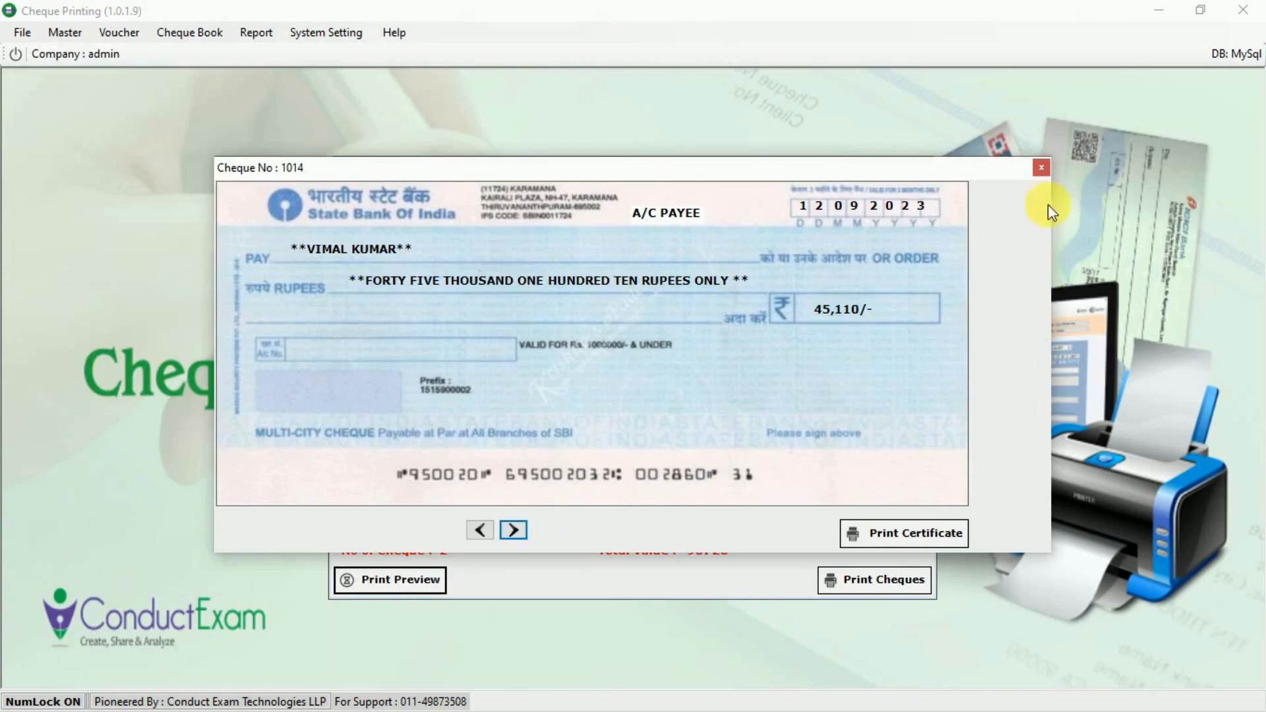
click(1043, 168)
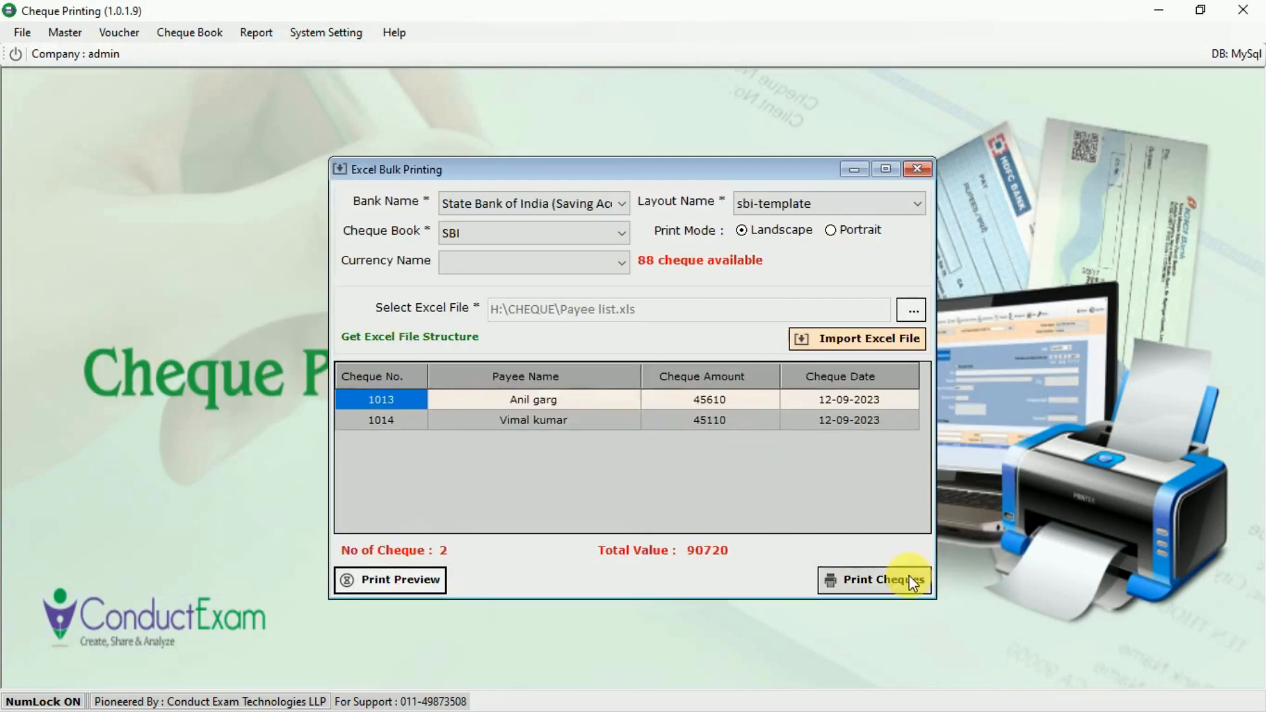
Print both imported cheques to PDFs named 2 and 3, then close the bulk printing window.
click(889, 580)
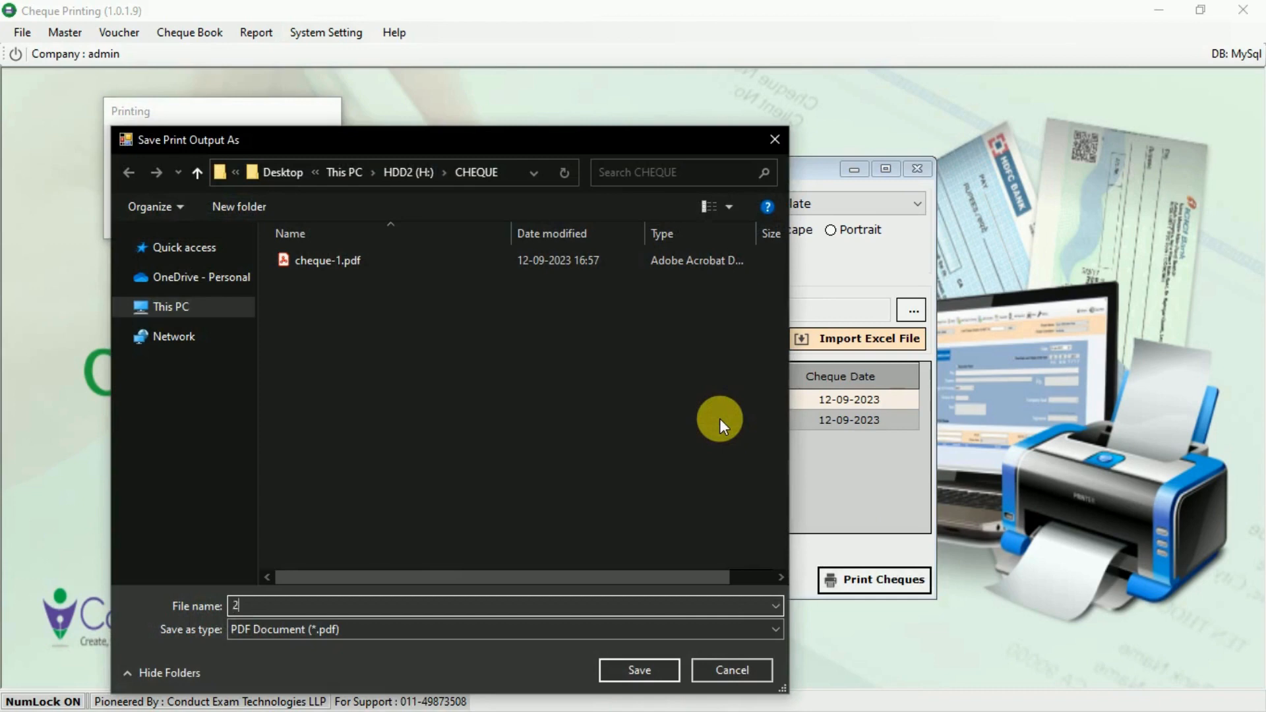
text(2)
key(Return)
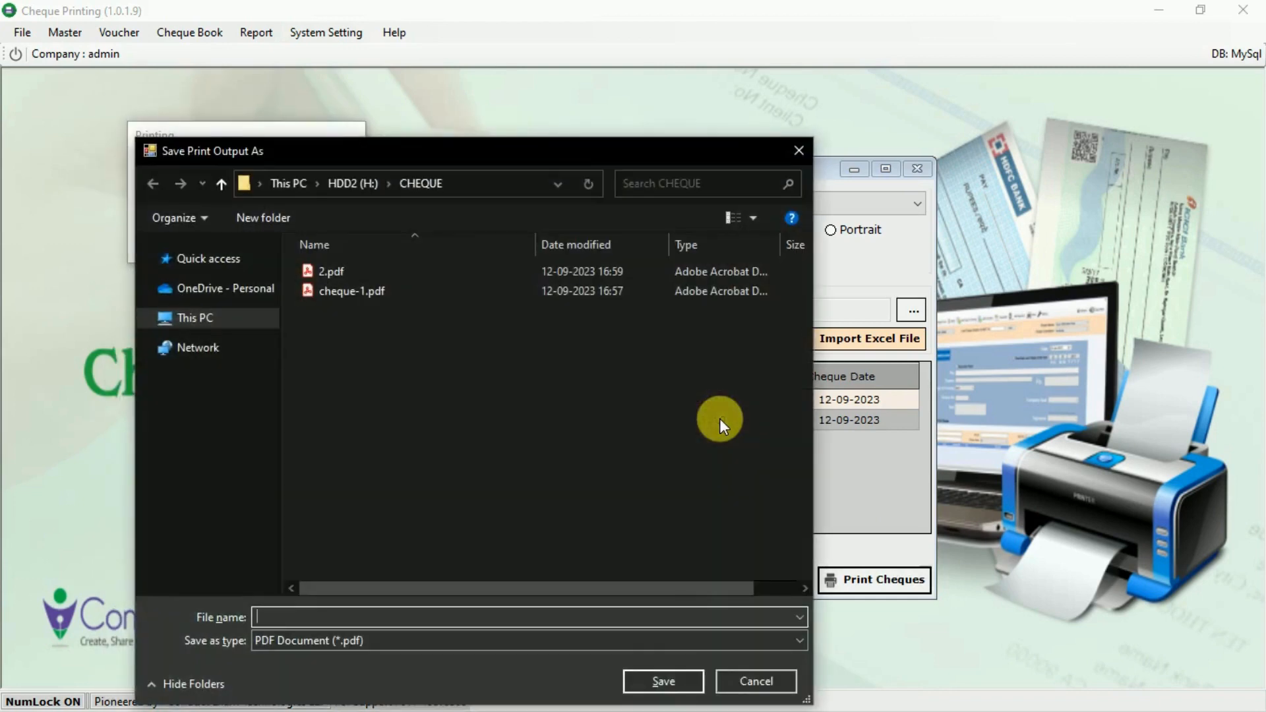
text(3)
click(699, 682)
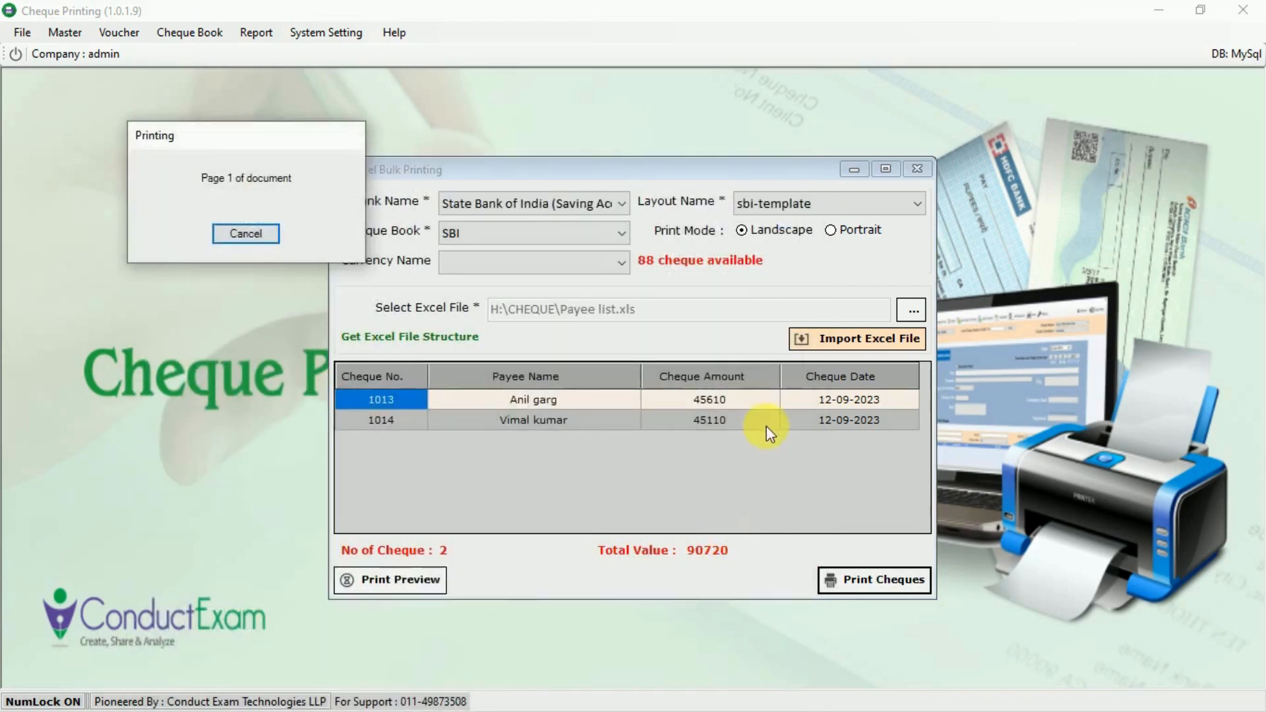
click(919, 170)
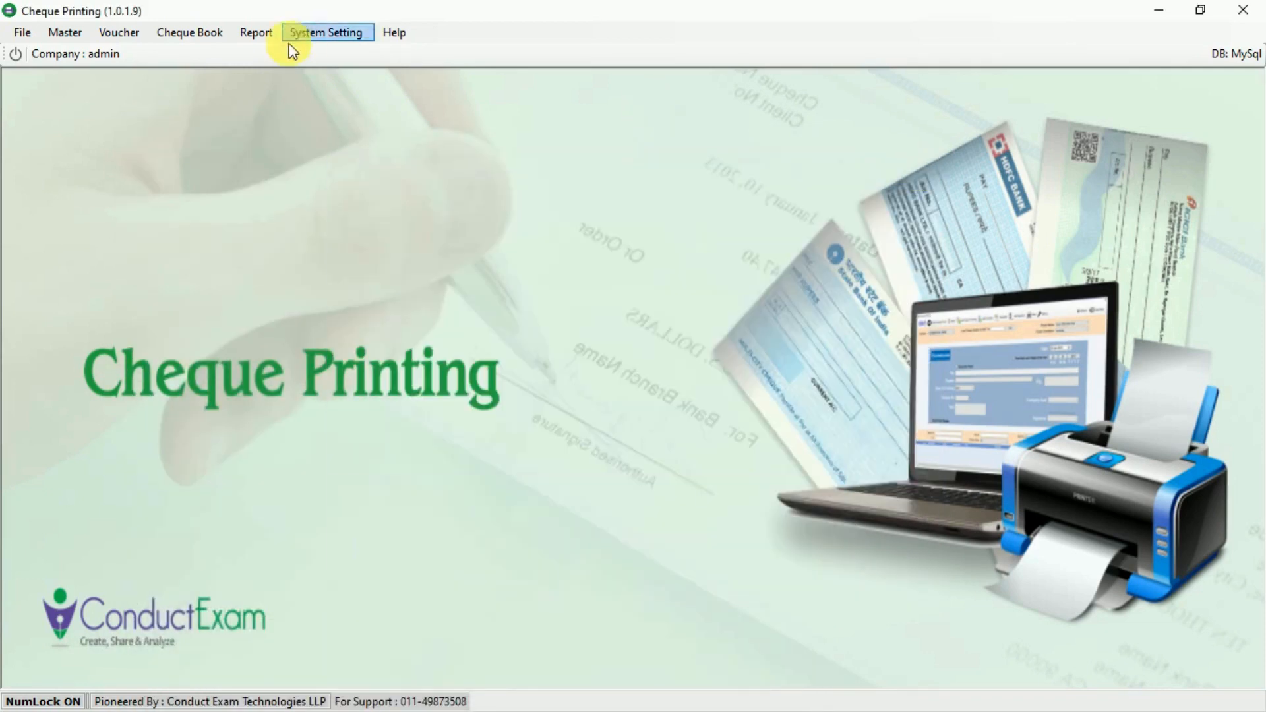
View cheque-1.pdf and 2.pdf from the CHEQUE folder in Acrobat.
key(alt+Tab)
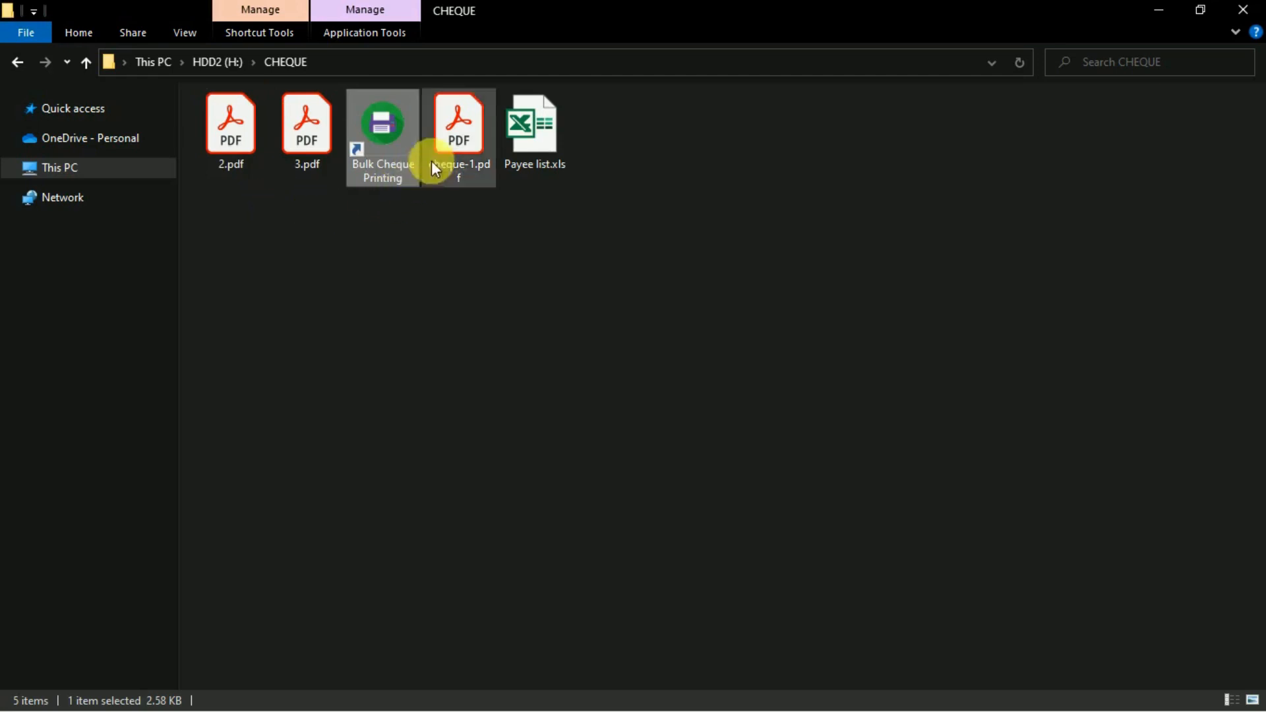
click(455, 152)
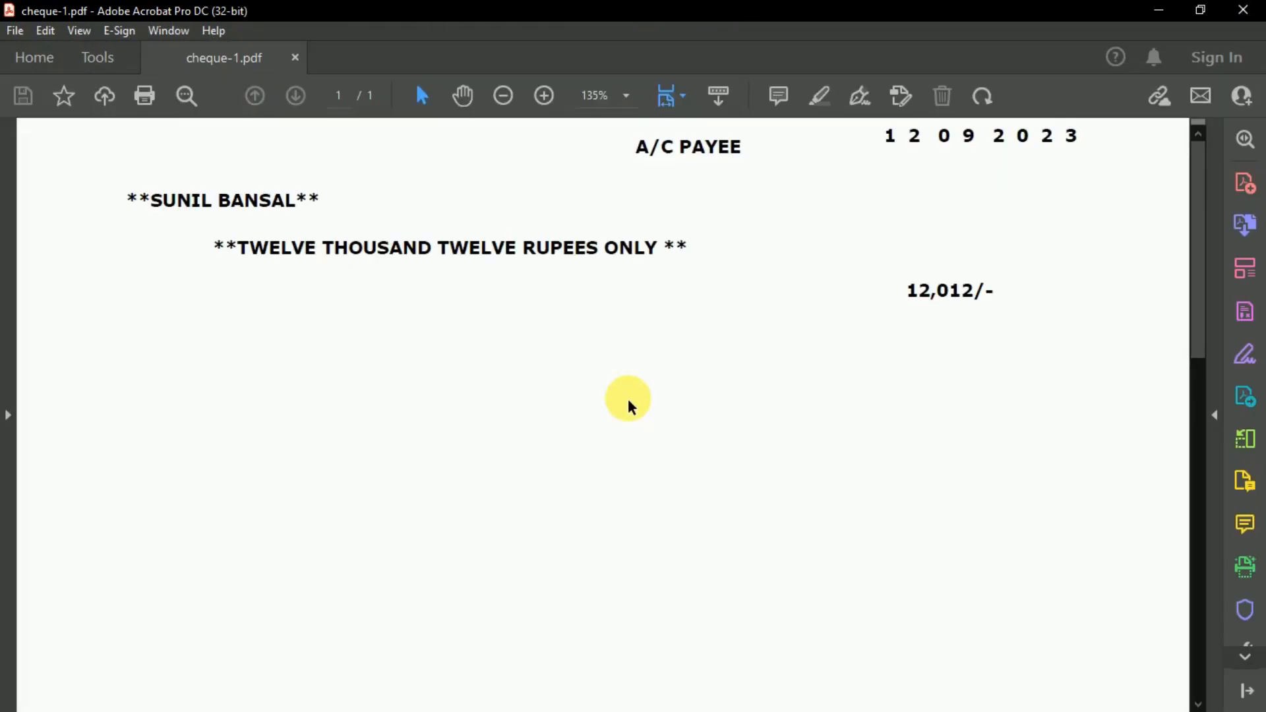
key(alt+F4)
click(247, 150)
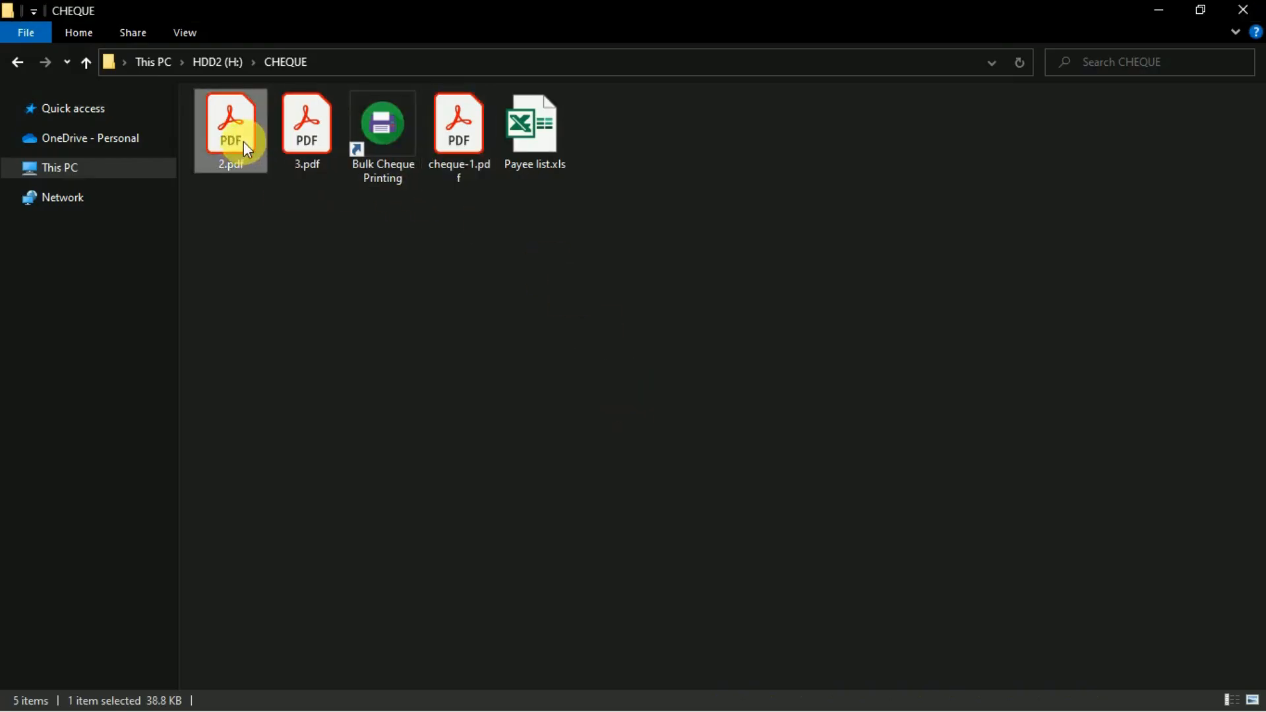
double_click(246, 150)
key(alt+F4)
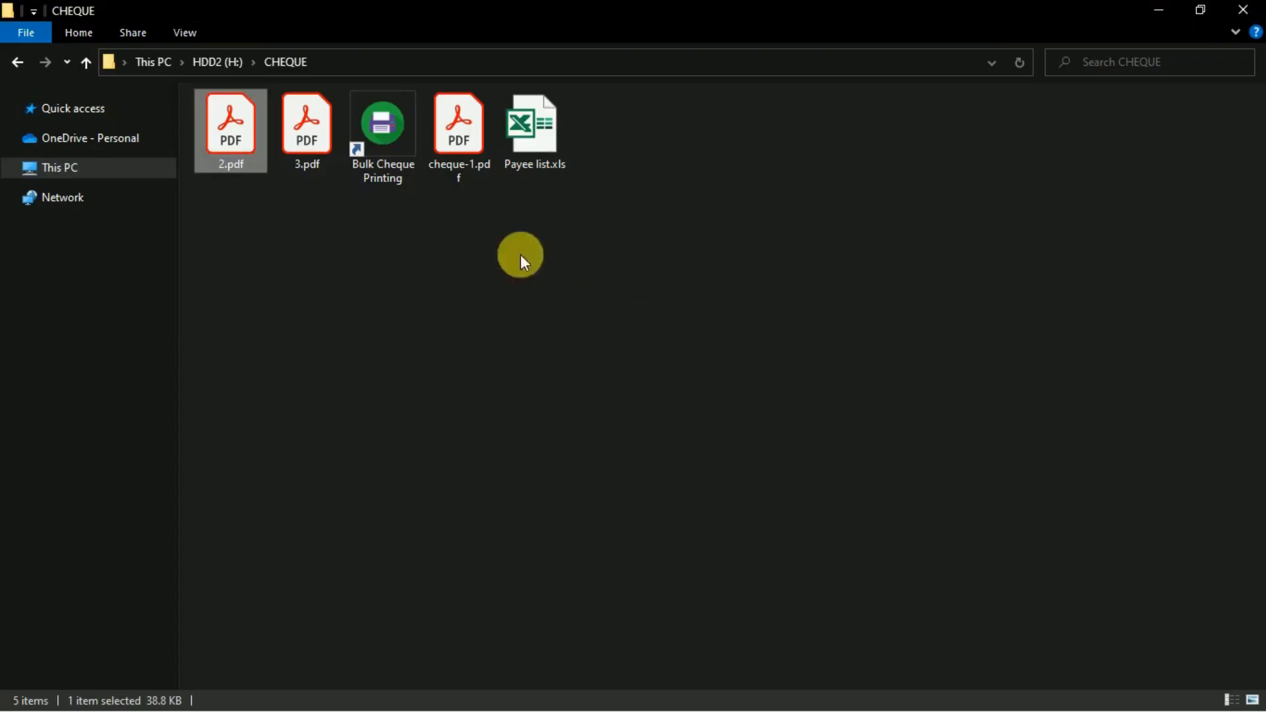
Check 3.pdf, then minimize Acrobat and return to Cheque Printing.
double_click(311, 159)
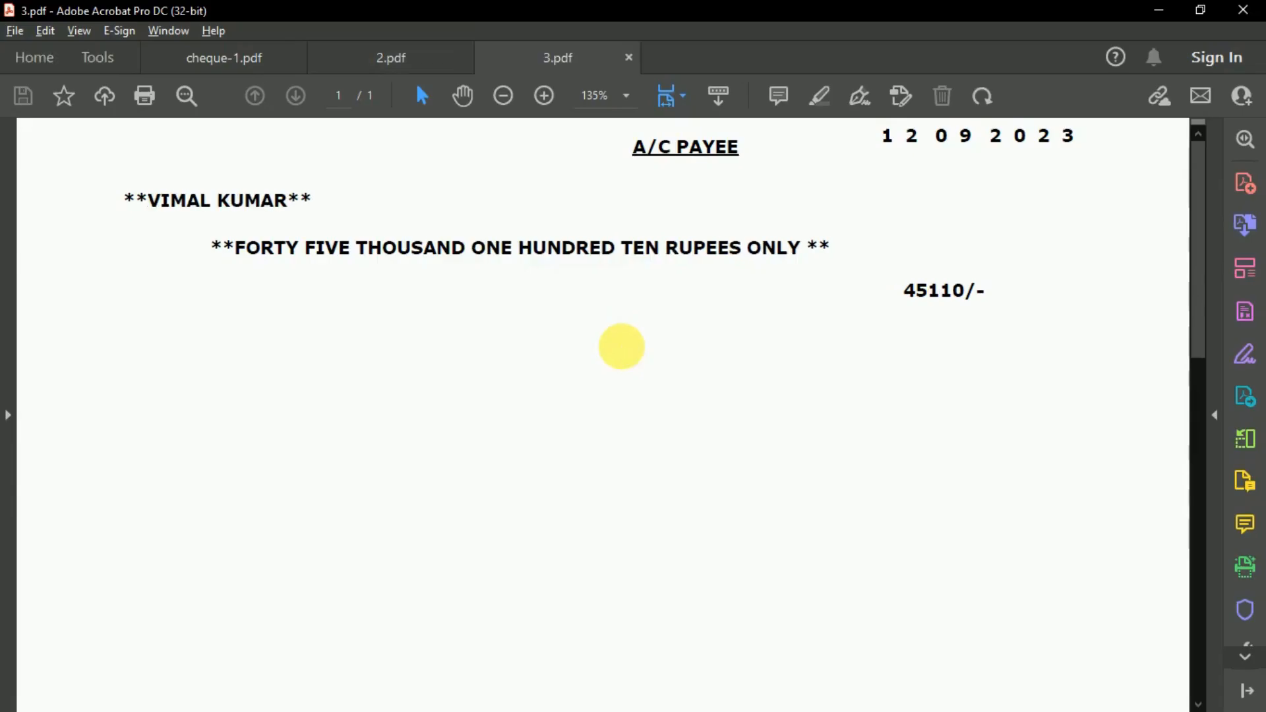
click(1159, 11)
key(alt+Tab)
click(744, 373)
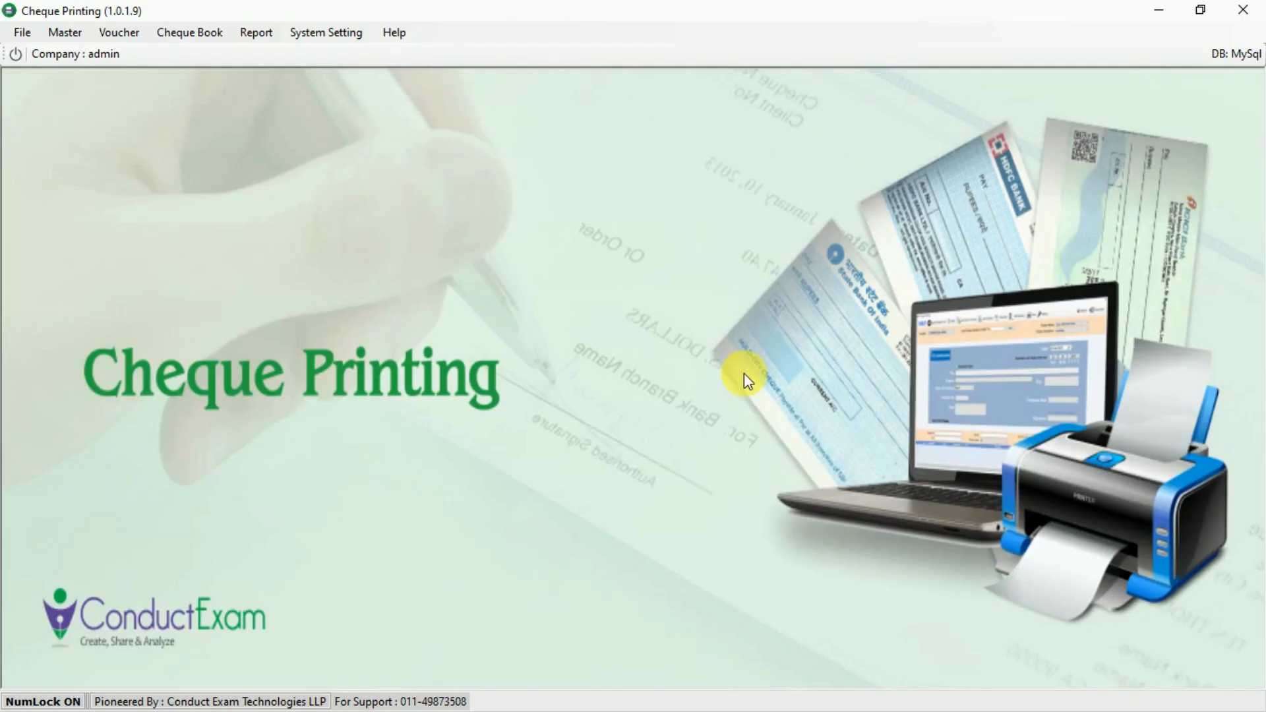
click(194, 41)
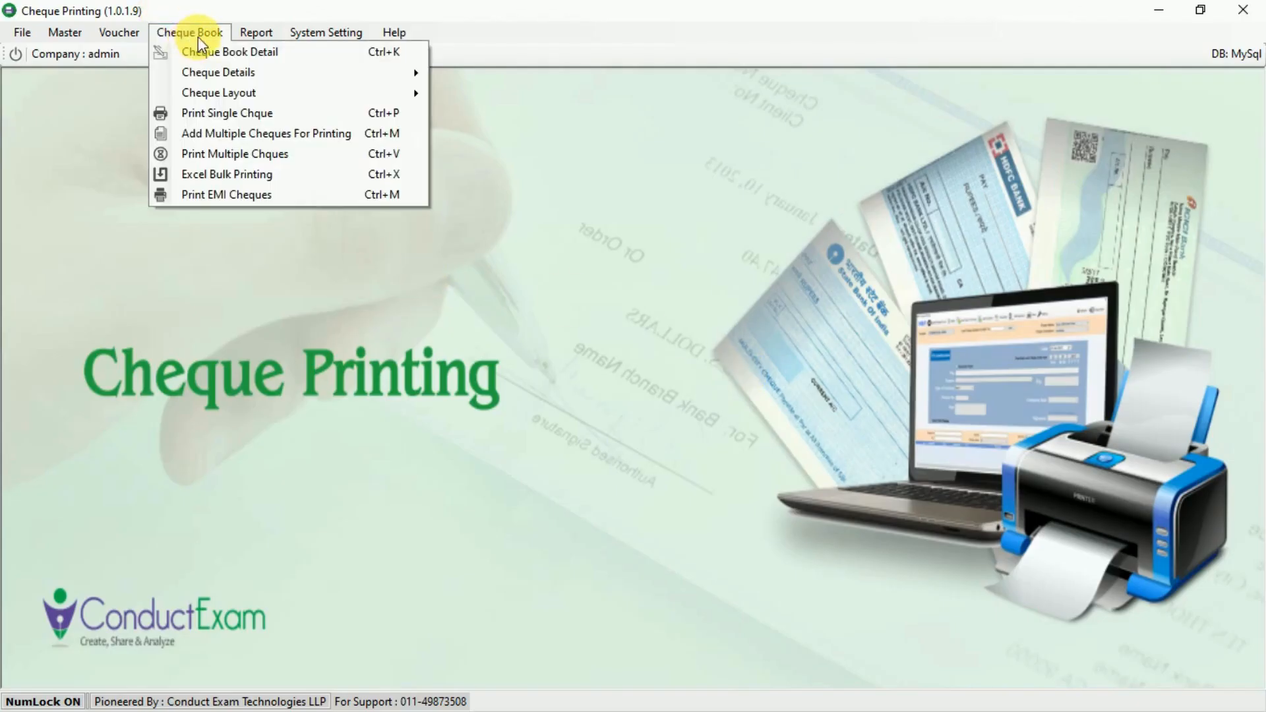
click(219, 197)
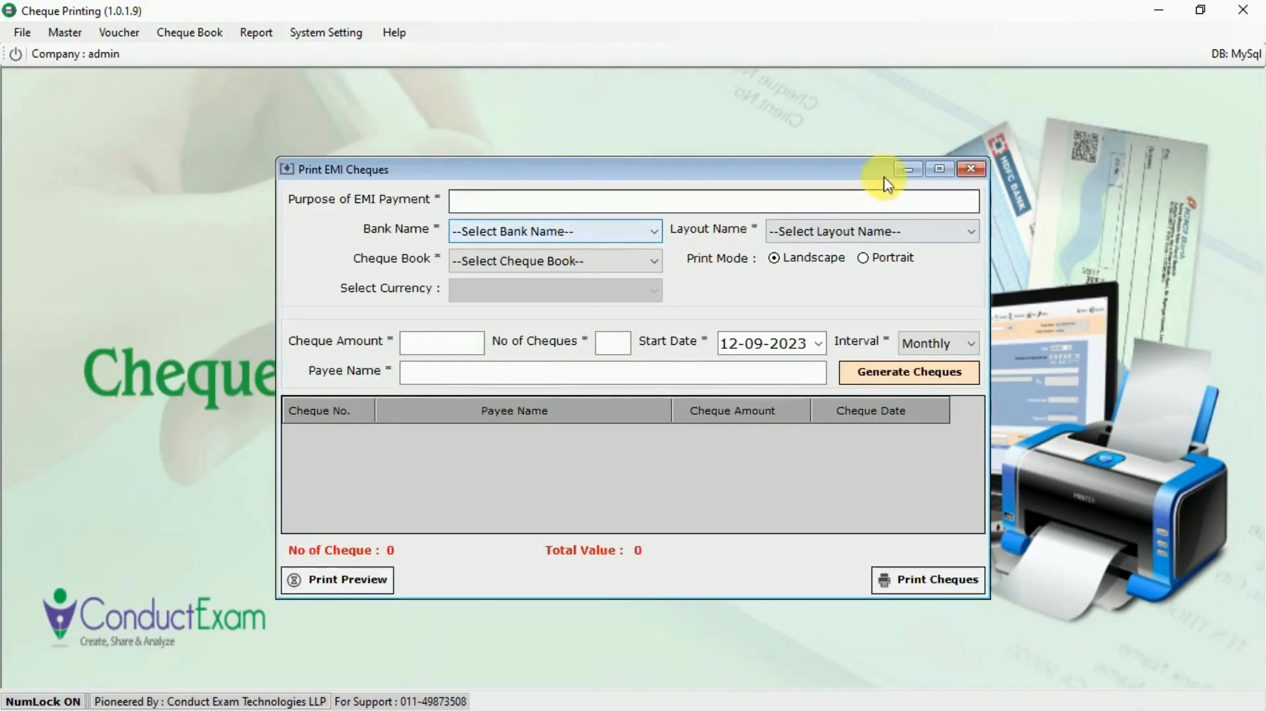
click(955, 346)
click(955, 342)
click(974, 171)
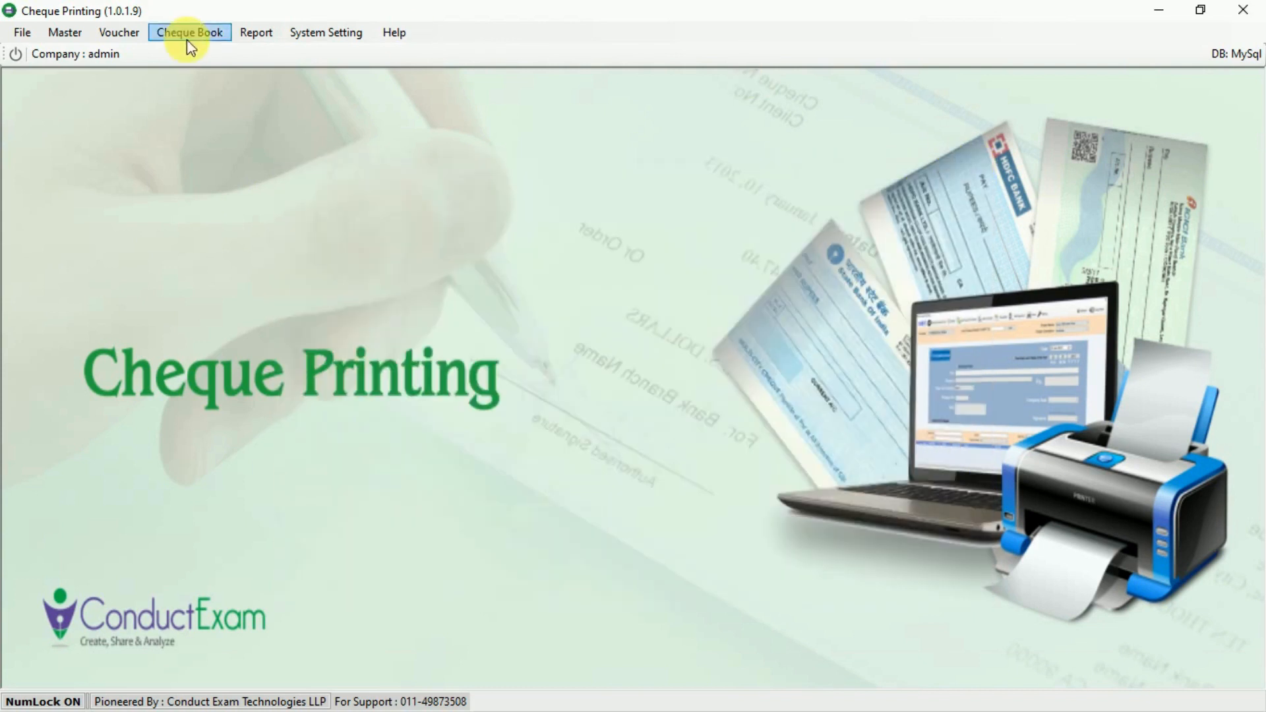
click(254, 33)
Open the Party Wise Cheque History and filter it to the first payee.
click(296, 53)
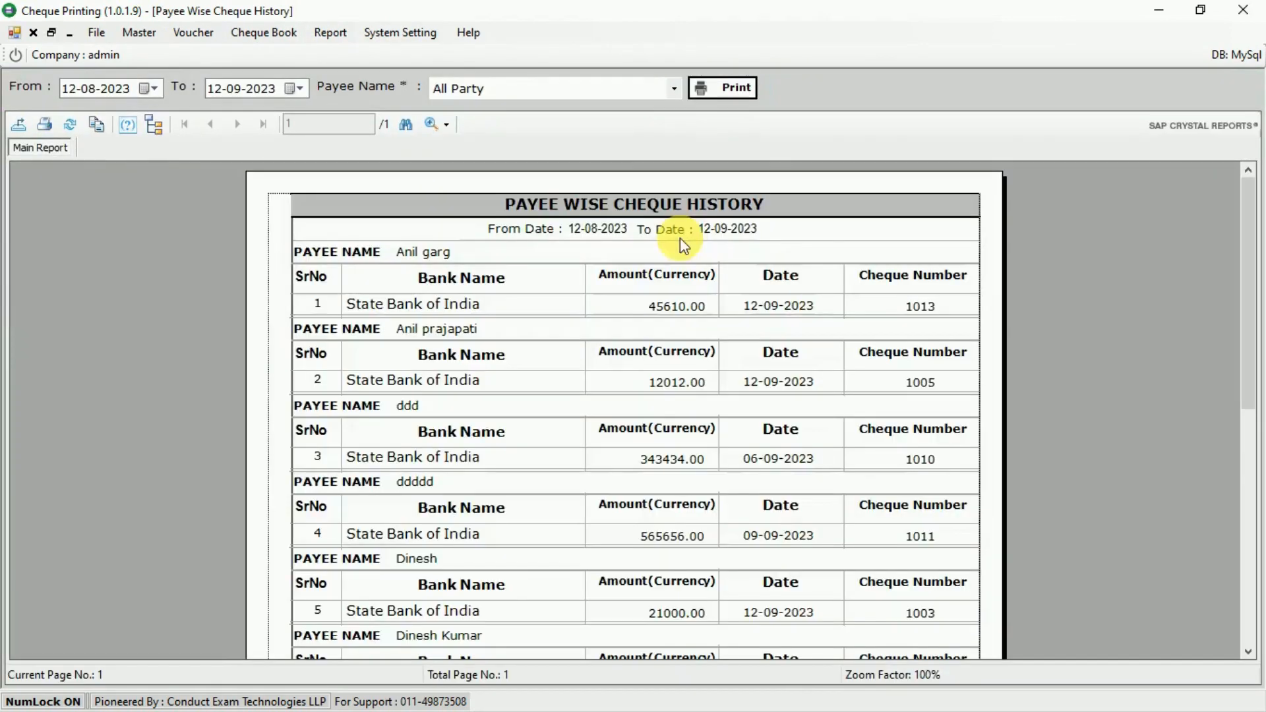
click(490, 89)
click(491, 131)
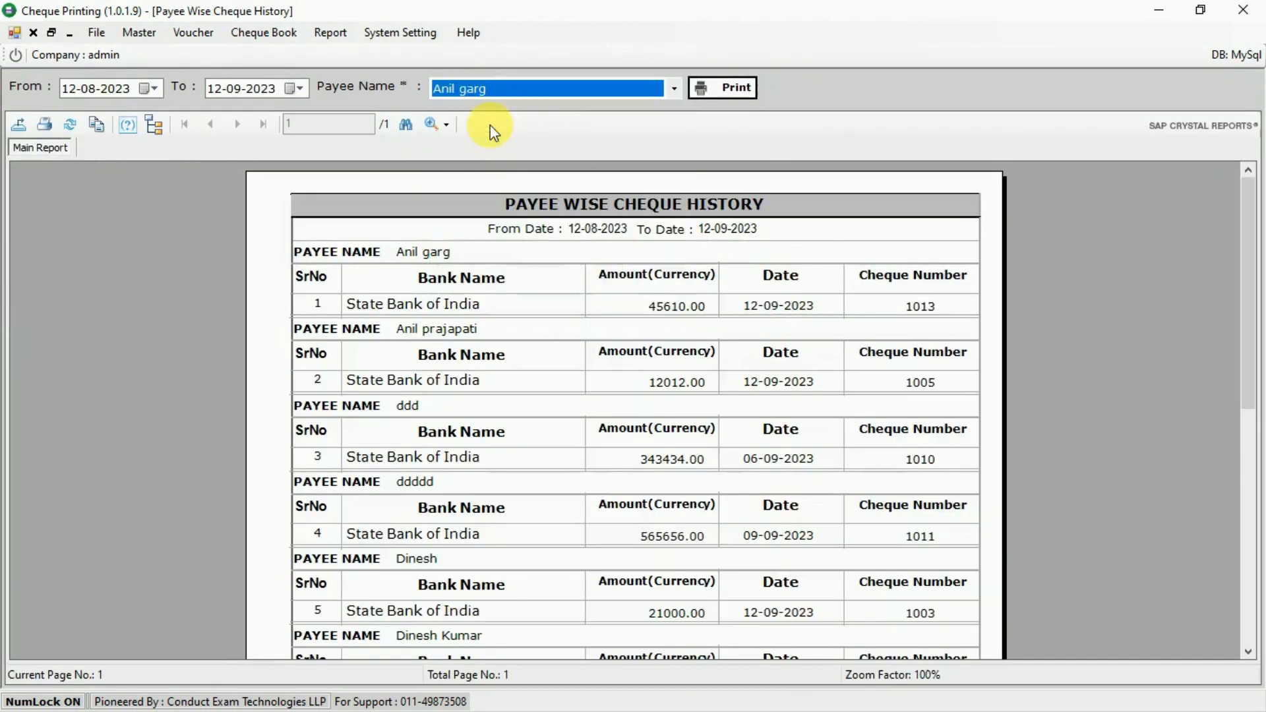
click(707, 88)
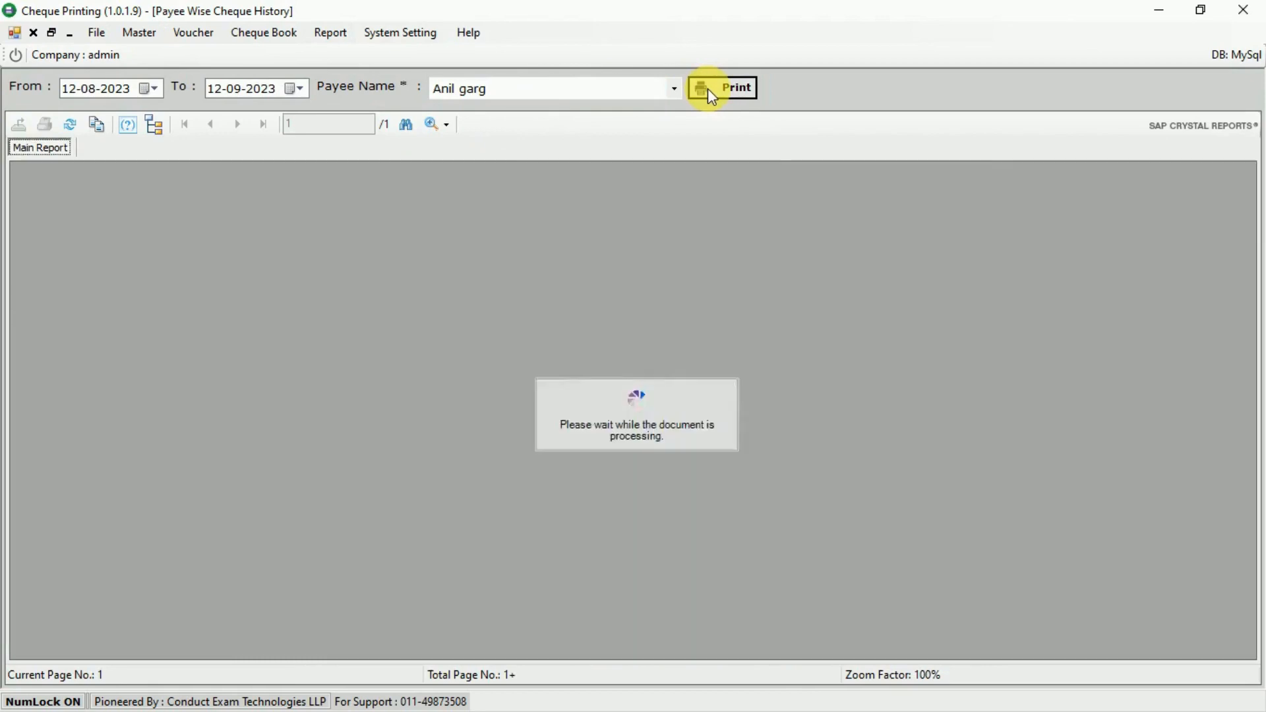
Run the history for another payee and dismiss the Data not found message.
click(520, 91)
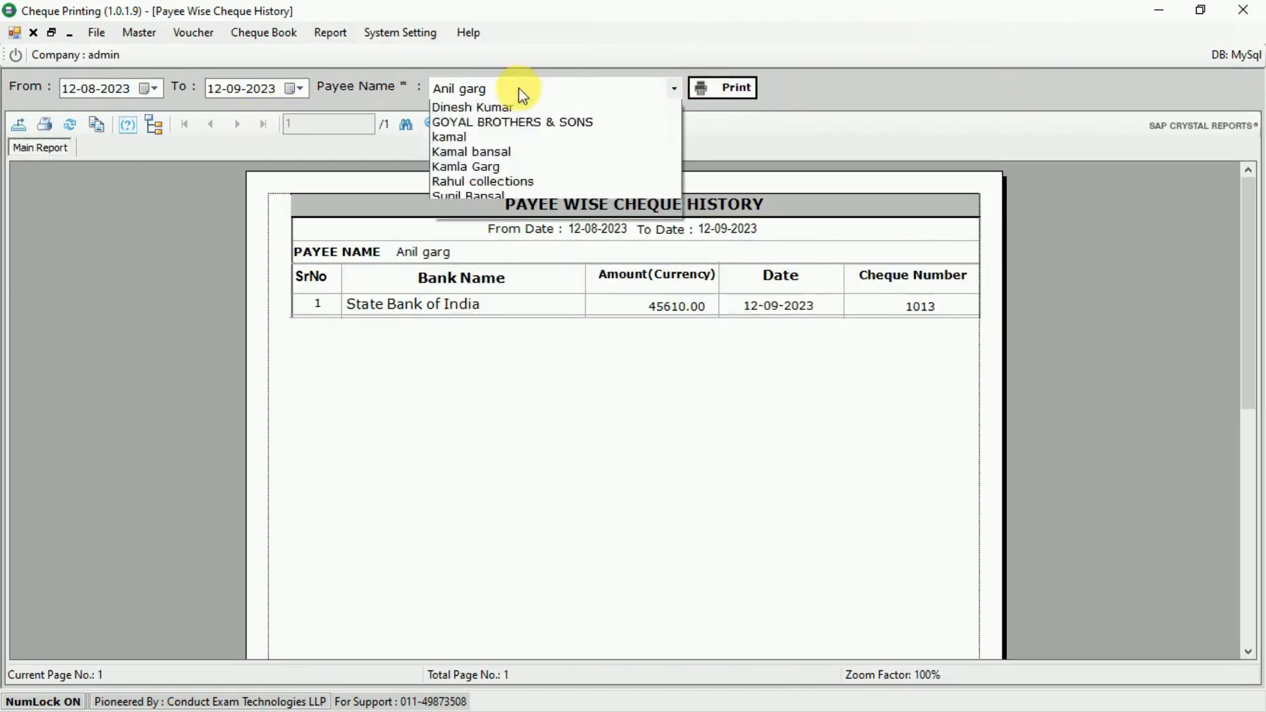
click(503, 246)
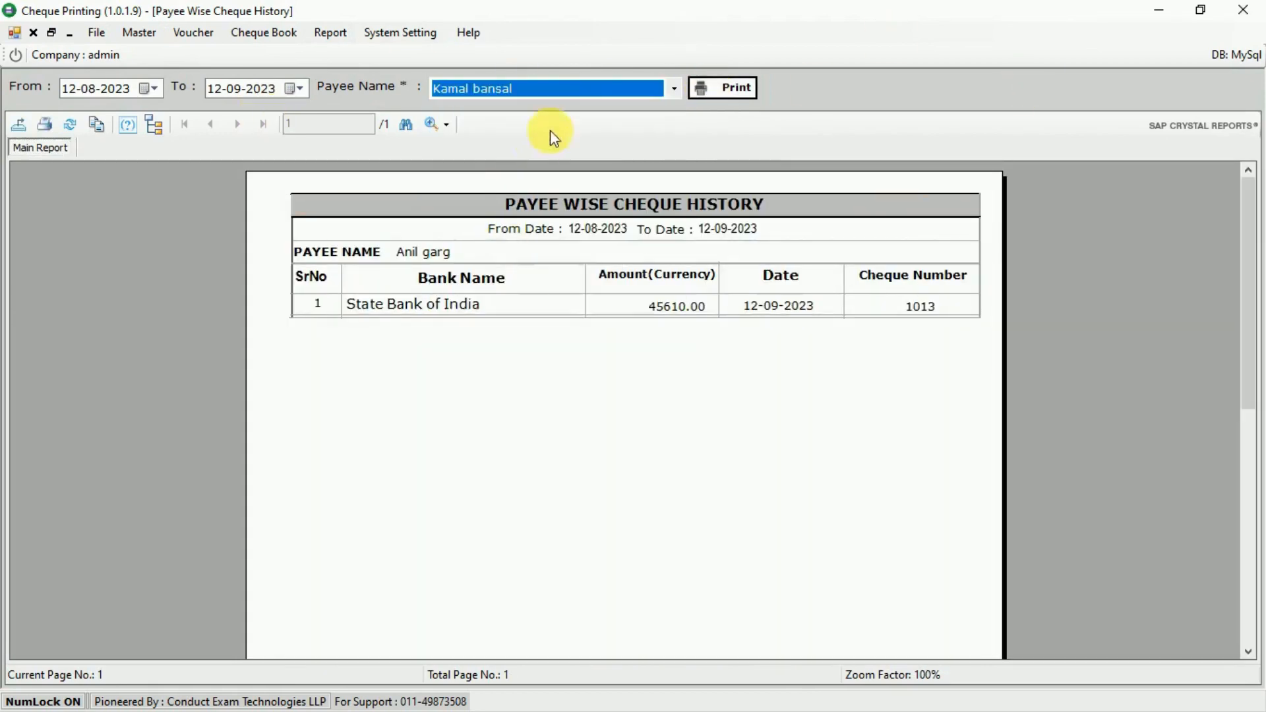
click(559, 89)
click(504, 271)
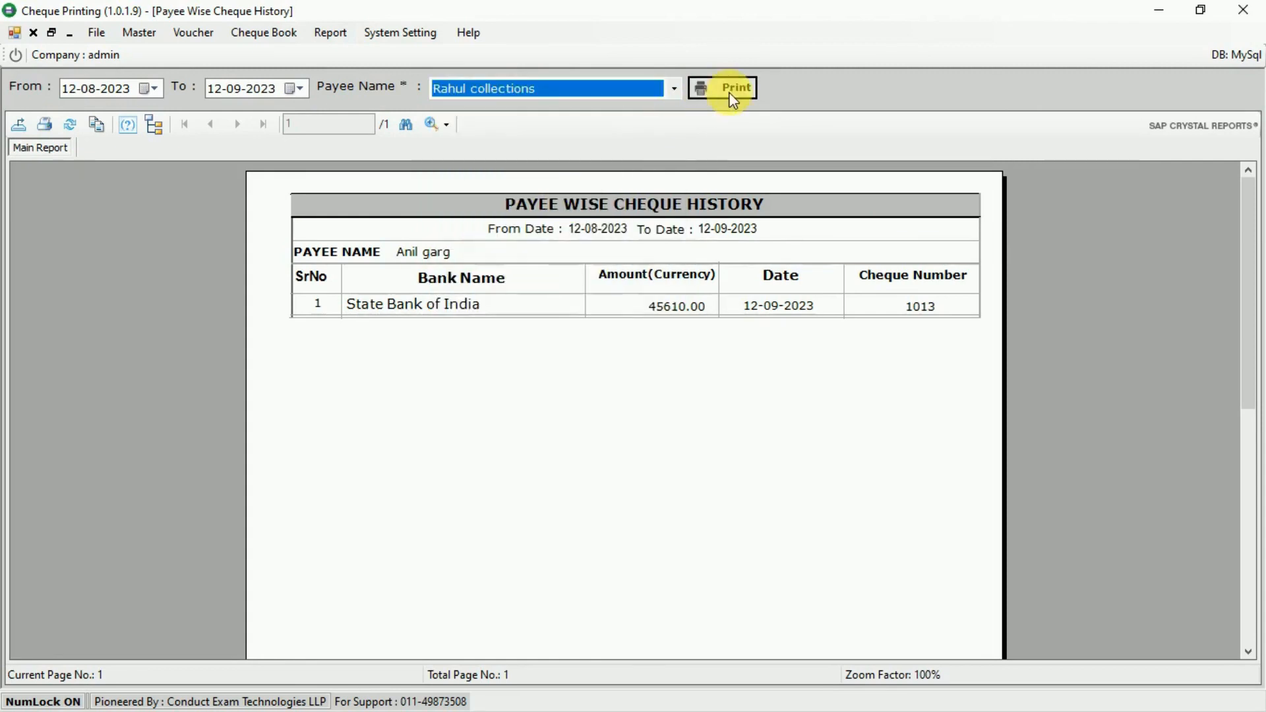
click(733, 98)
click(670, 427)
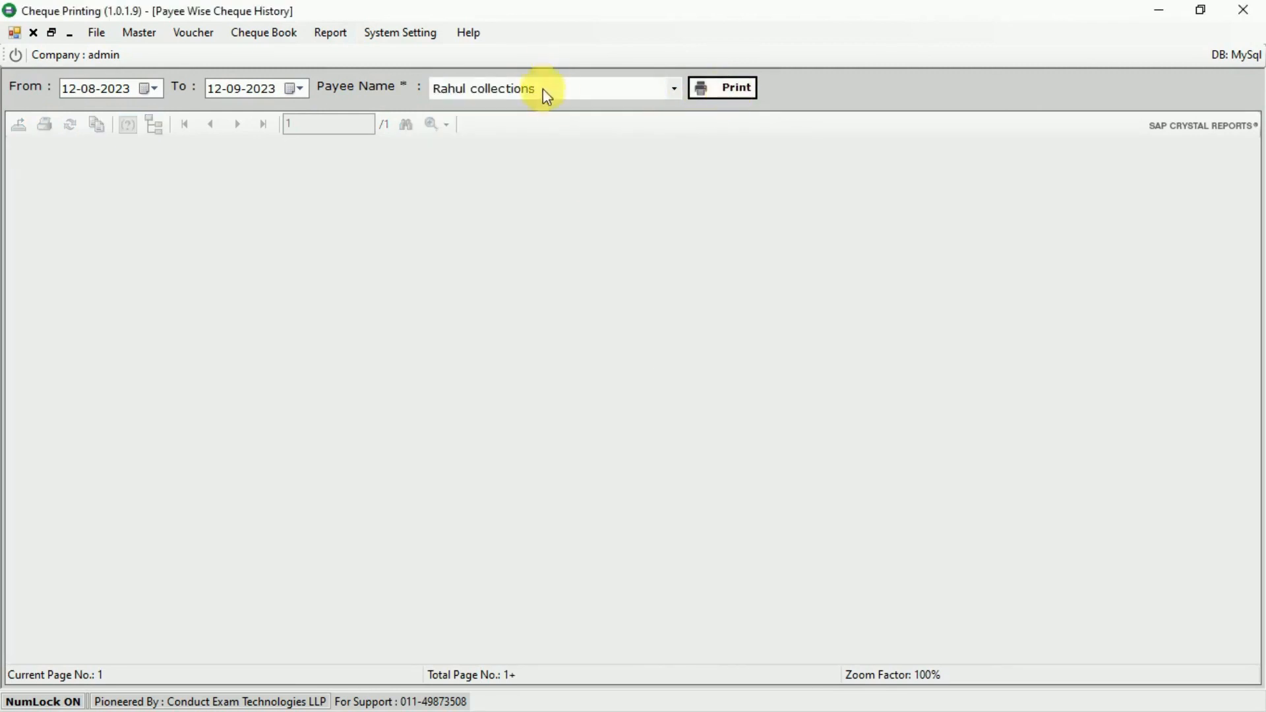
Show the history for the third cheque's payee, then close the report.
click(547, 95)
click(496, 297)
click(722, 99)
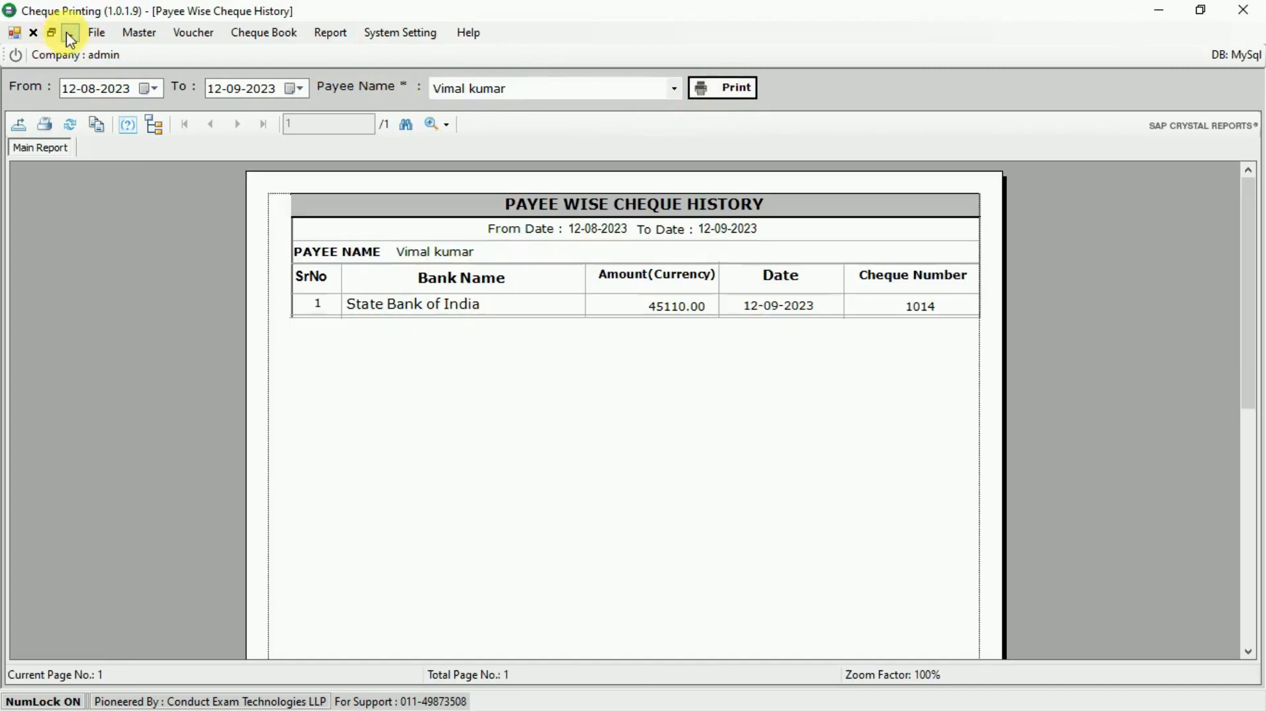
click(33, 32)
click(255, 32)
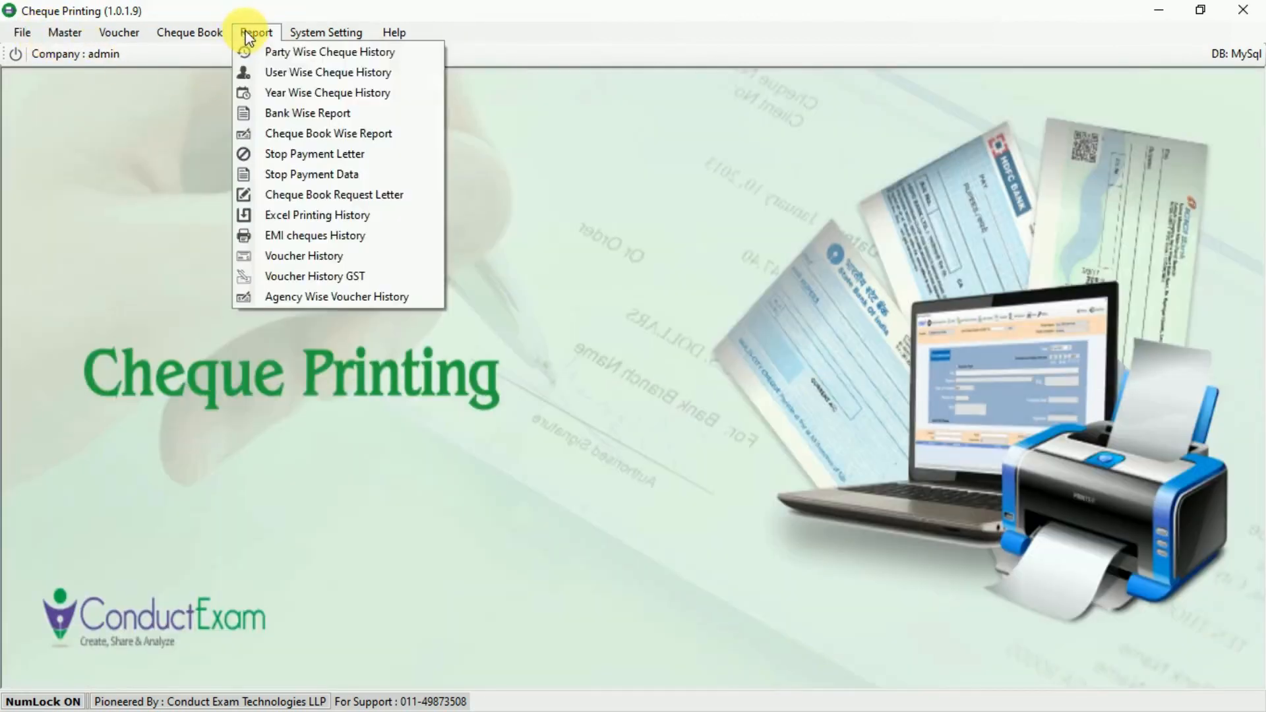
Print the Bank Wise Report for State Bank of India (Saving Account), then close it.
click(312, 116)
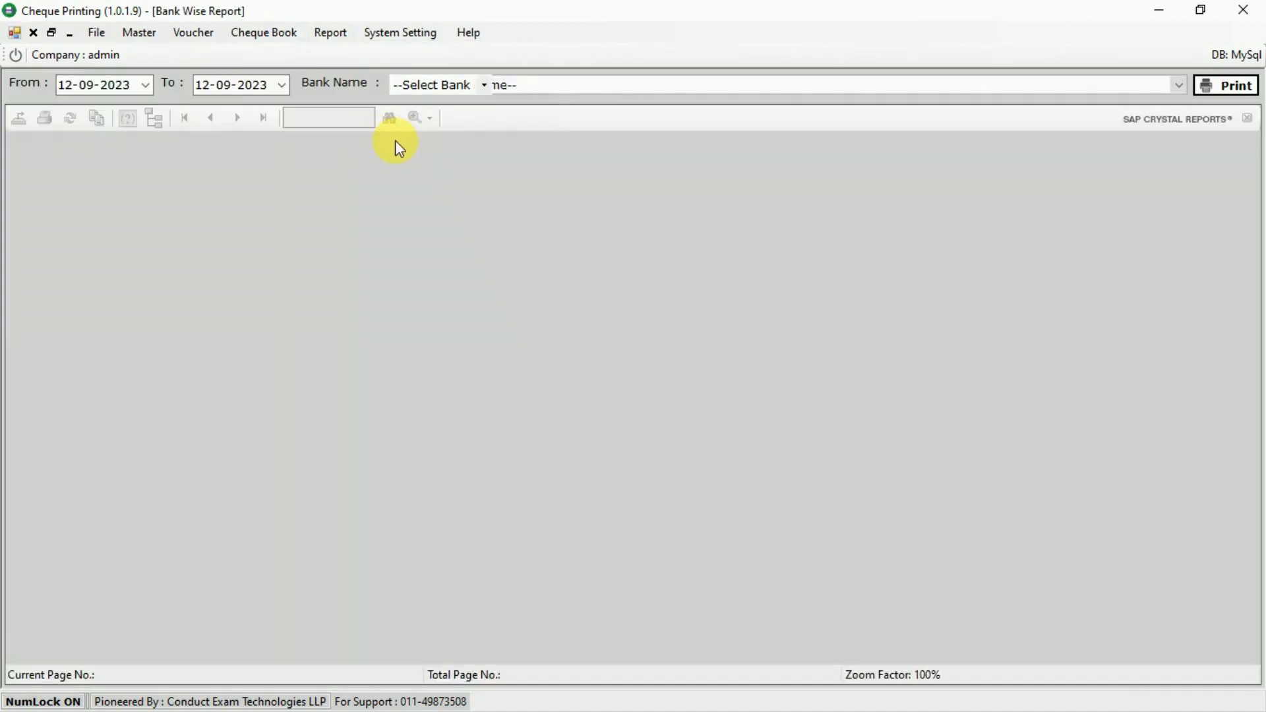
click(539, 94)
click(514, 119)
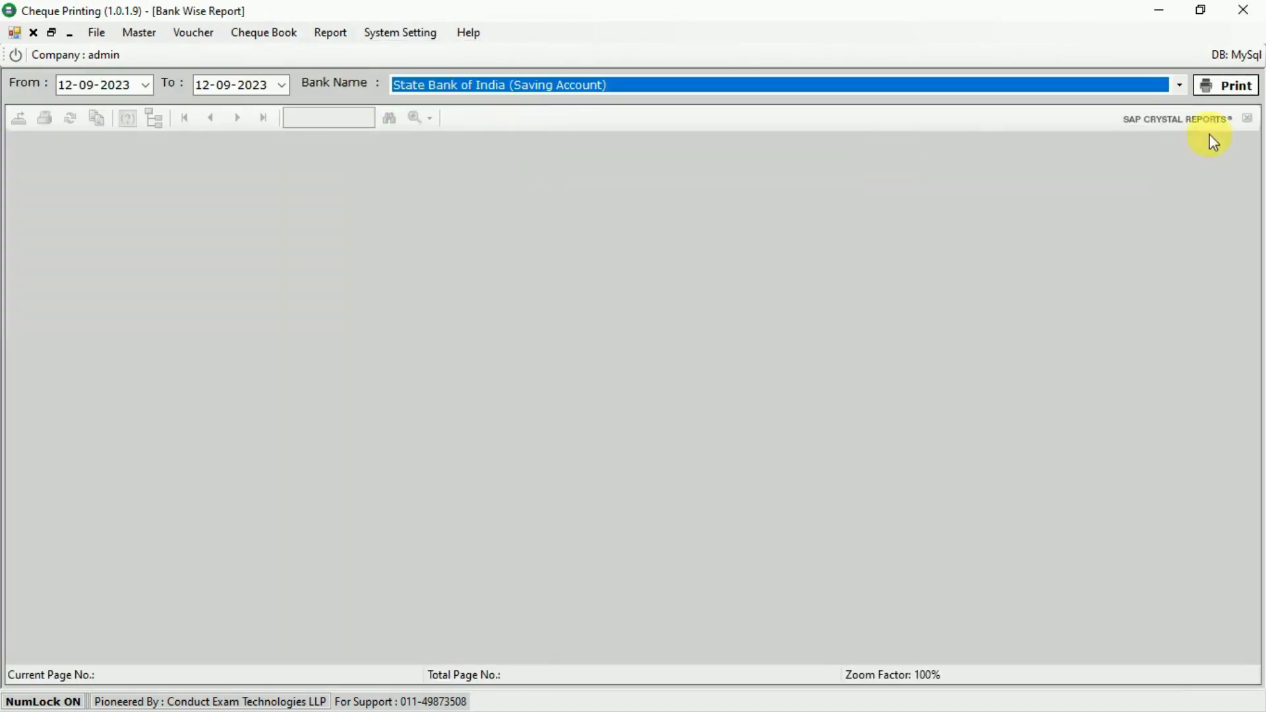
click(1238, 93)
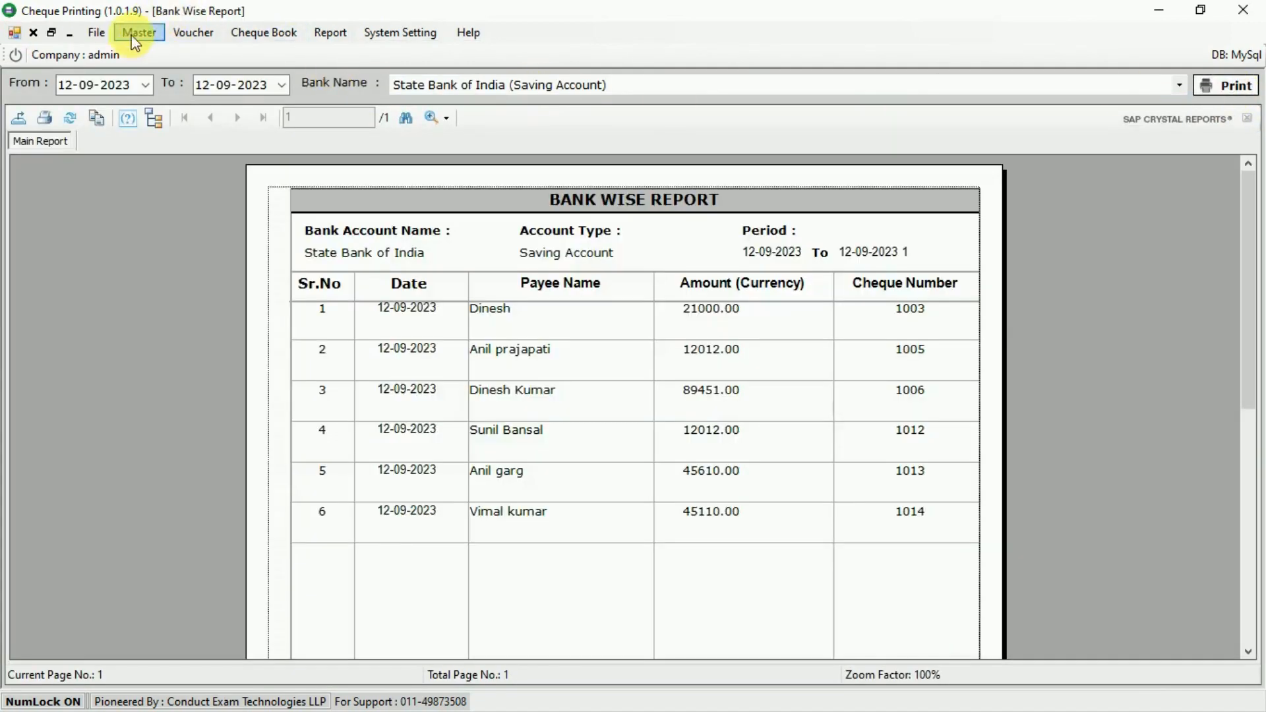
click(33, 32)
click(254, 32)
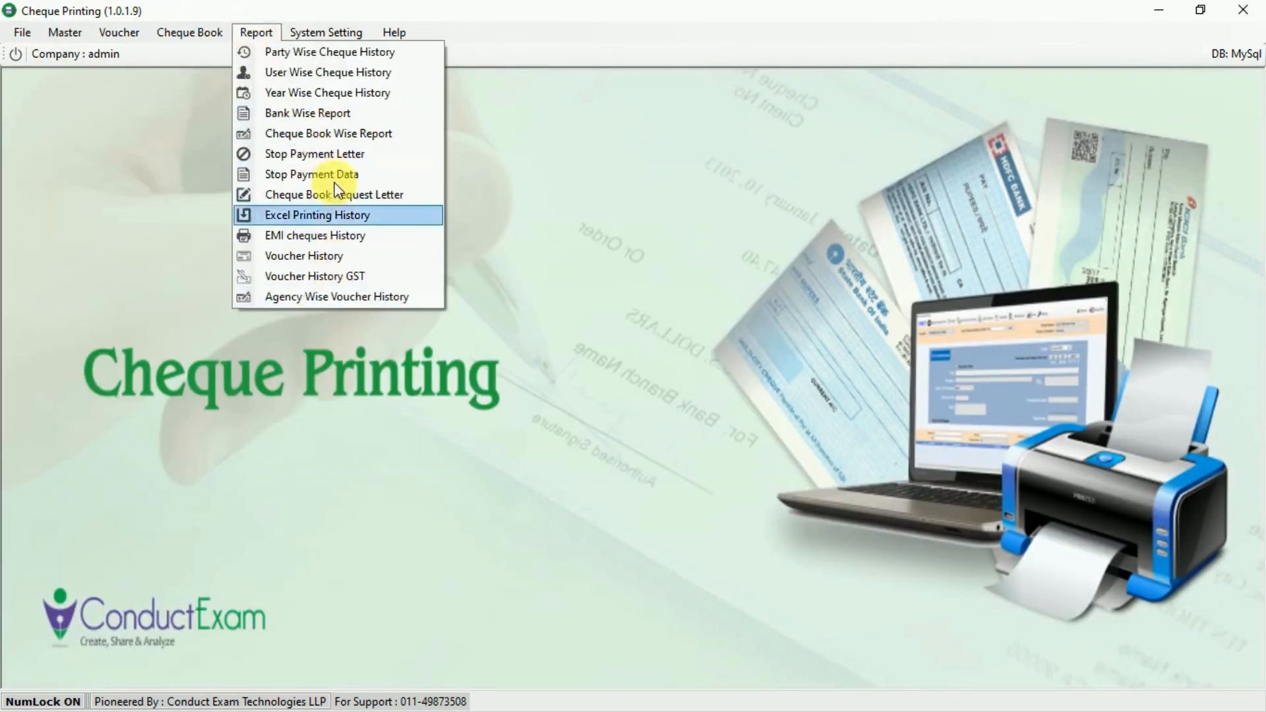
mouse_move(325, 33)
click(358, 53)
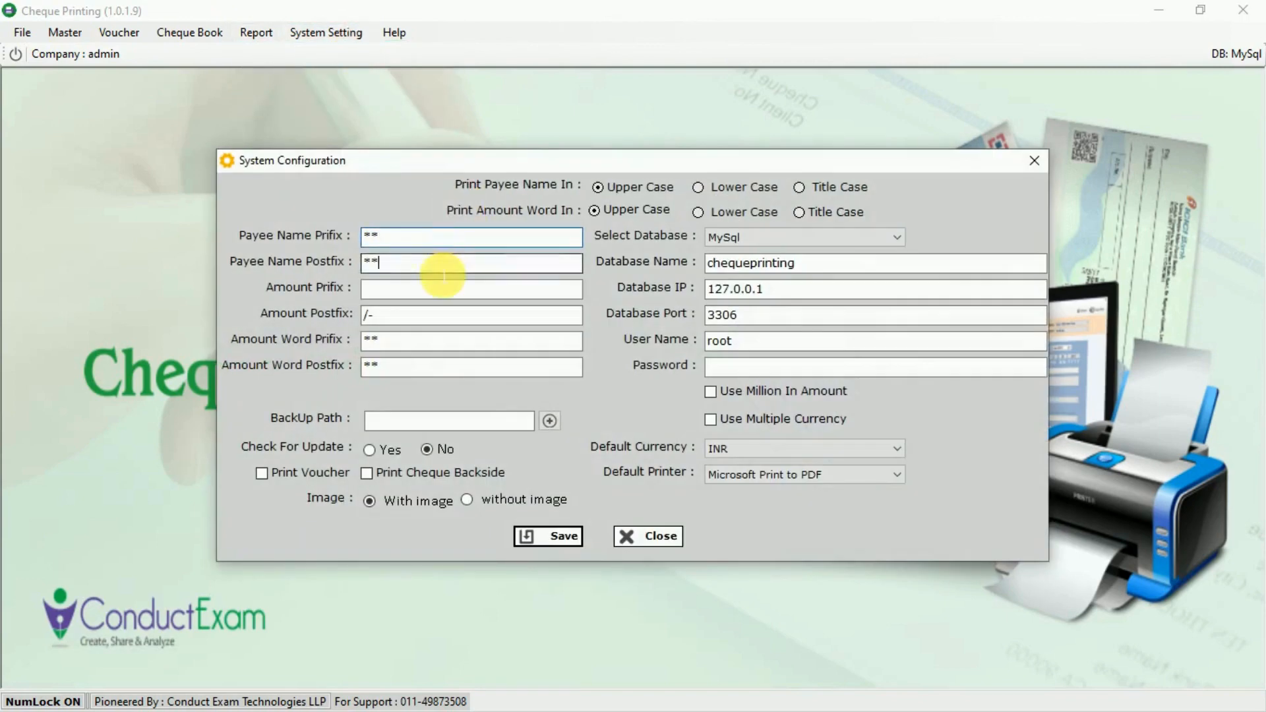
click(799, 450)
click(798, 452)
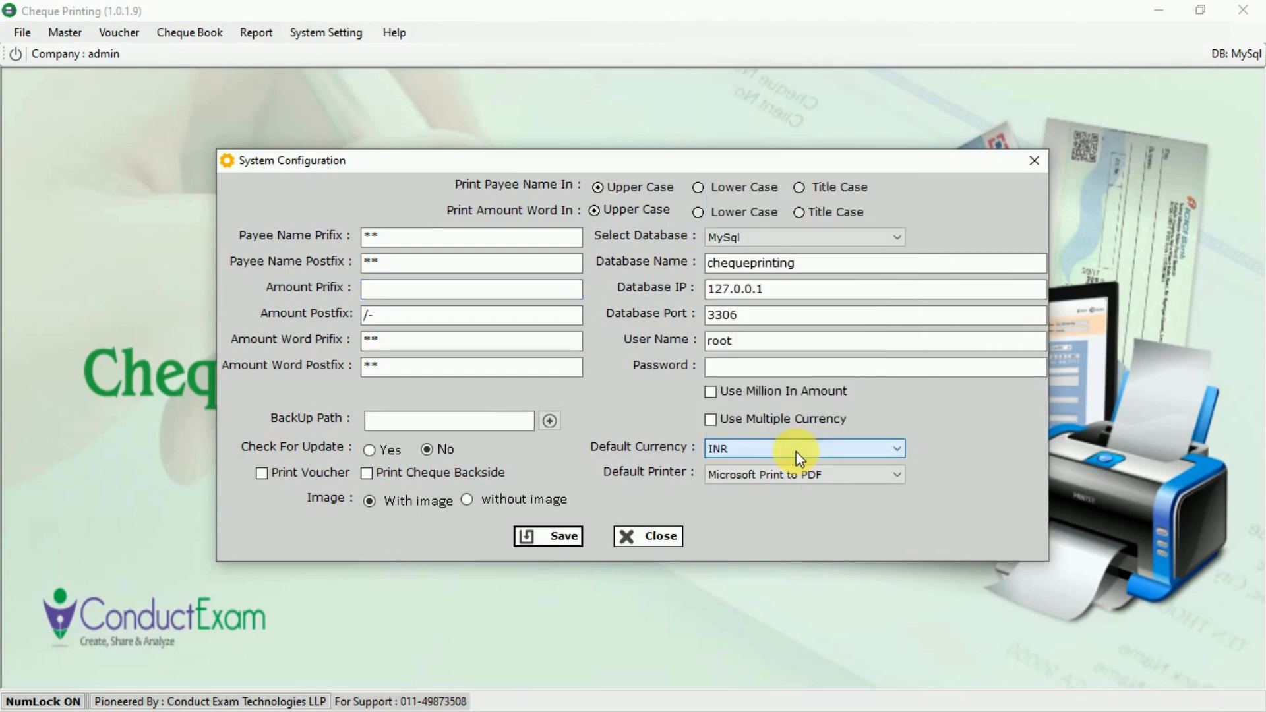
click(789, 473)
click(790, 473)
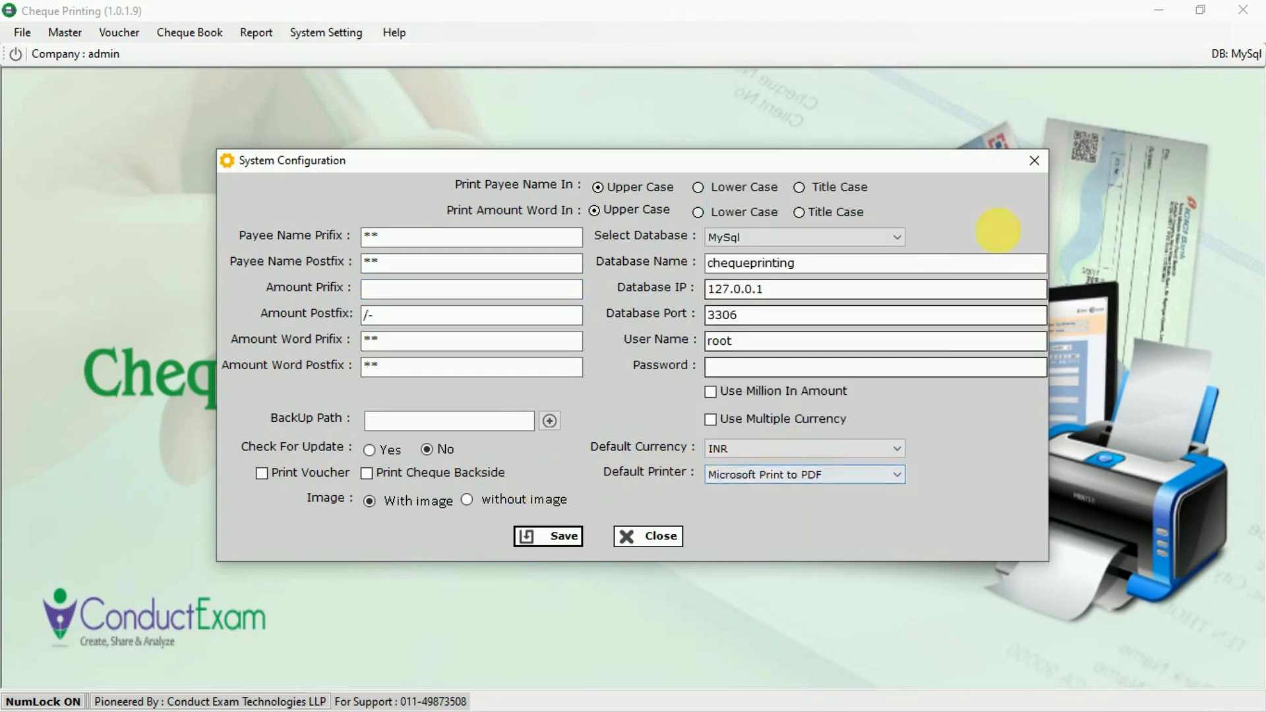
click(1036, 160)
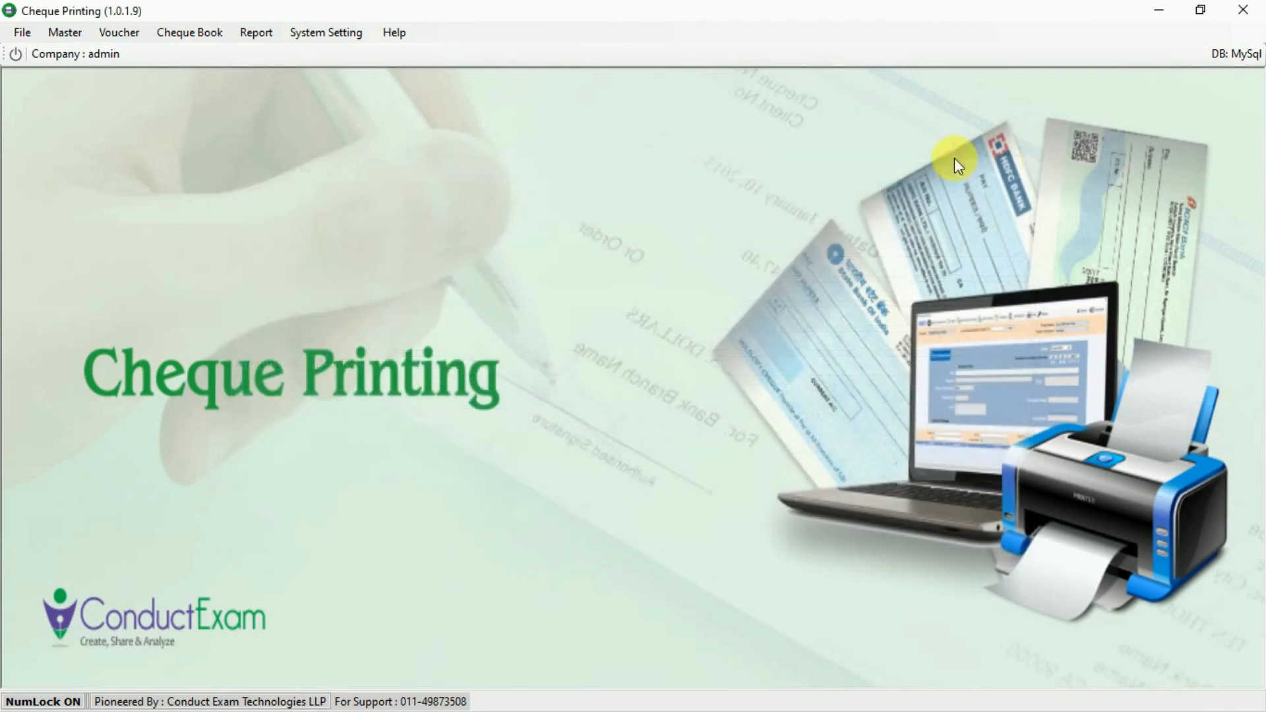